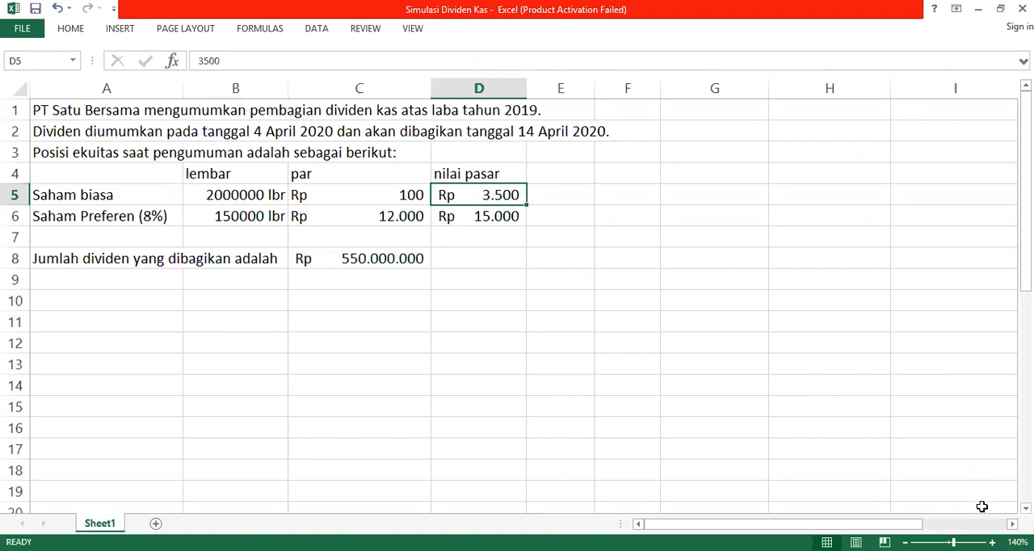
{"action": "scroll", "coordinate": [517, 299], "scroll_direction": "up", "scroll_amount": 2}
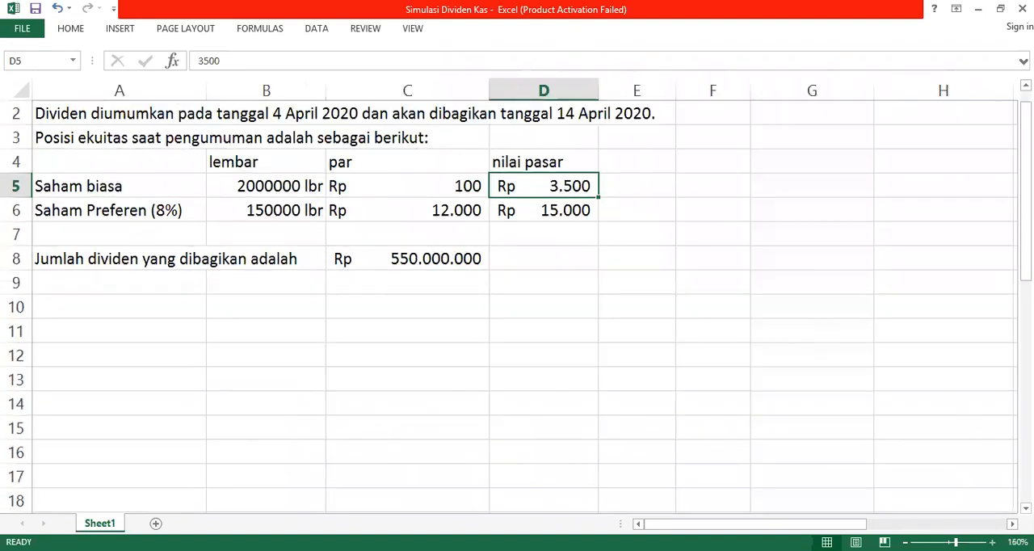
{"action": "scroll", "coordinate": [535, 310], "scroll_direction": "up", "scroll_amount": 1}
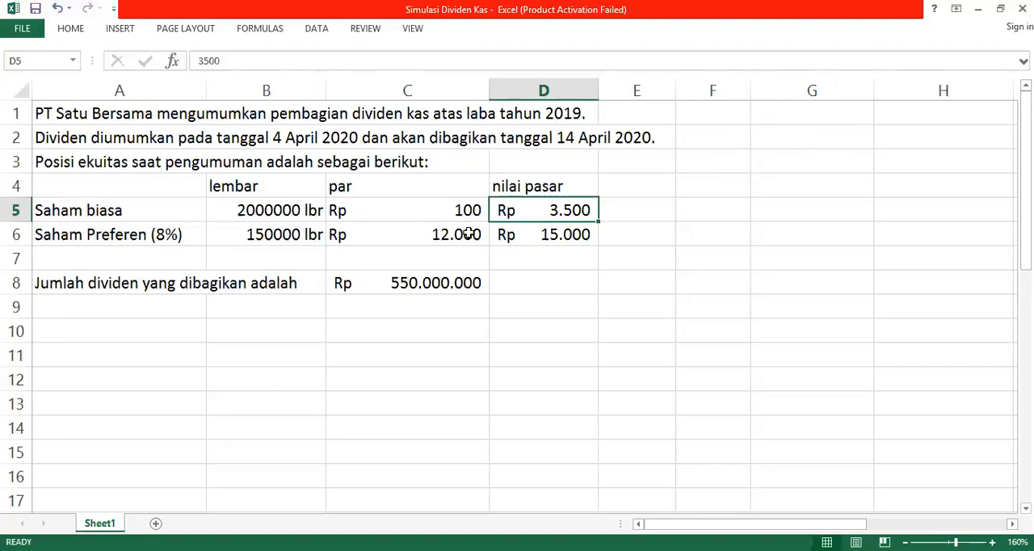
{"action": "left_click", "coordinate": [801, 123]}
{"action": "key", "text": "Right"}
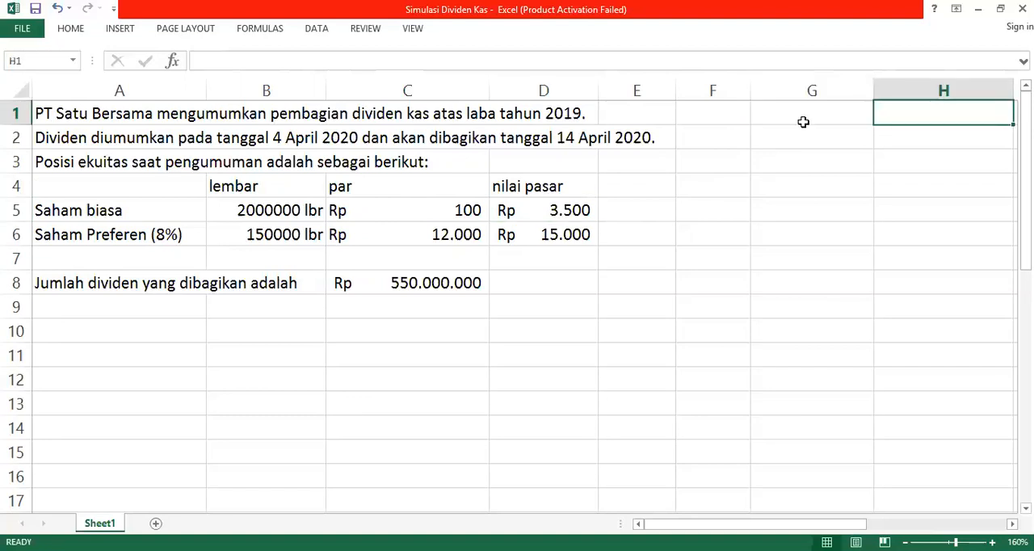
{"action": "key", "text": "Right"}
{"action": "key", "text": "Right"}
{"action": "key", "text": "Left"}
{"action": "key", "text": "Right"}
{"action": "key", "text": "Right"}
{"action": "key", "text": "Right"}
{"action": "key", "text": "Left"}
{"action": "key", "text": "Left"}
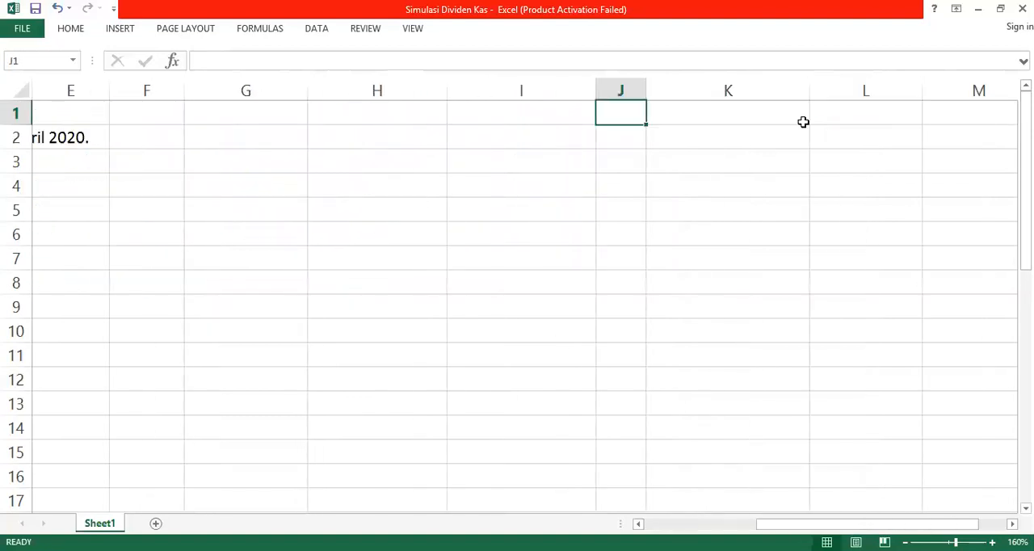
{"action": "key", "text": "Left"}
{"action": "key", "text": "Left"}
{"action": "type", "text": "sa"}
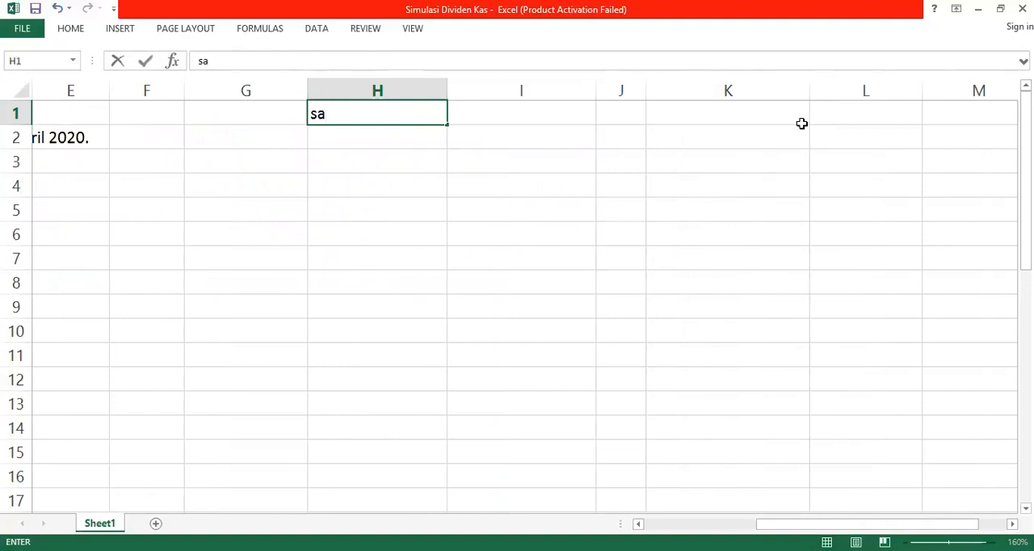
{"action": "key", "text": "Escape"}
{"action": "key", "text": "Left"}
Step: Enter the heading "Non Kumulatif dan Non Partisipatif" in cell G1
{"action": "key", "text": "Left"}
{"action": "key", "text": "Left"}
{"action": "key", "text": "Left"}
{"action": "key", "text": "Left"}
{"action": "key", "text": "Left"}
{"action": "key", "text": "Left"}
{"action": "key", "text": "Down"}
{"action": "key", "text": "Down"}
{"action": "key", "text": "Down"}
{"action": "key", "text": "Down"}
{"action": "key", "text": "Down"}
{"action": "key", "text": "Right"}
{"action": "left_click", "coordinate": [759, 224]}
{"action": "key", "text": "Up"}
{"action": "key", "text": "Up"}
{"action": "key", "text": "Up"}
{"action": "key", "text": "Up"}
{"action": "key", "text": "Up"}
{"action": "key", "text": "Right"}
{"action": "key", "text": "Right"}
{"action": "key", "text": "Left"}
{"action": "type", "text": "No"}
{"action": "key", "text": "BackSpace"}
{"action": "key", "text": "BackSpace"}
{"action": "key", "text": "Left"}
{"action": "type", "text": "Non Kumulatif "}
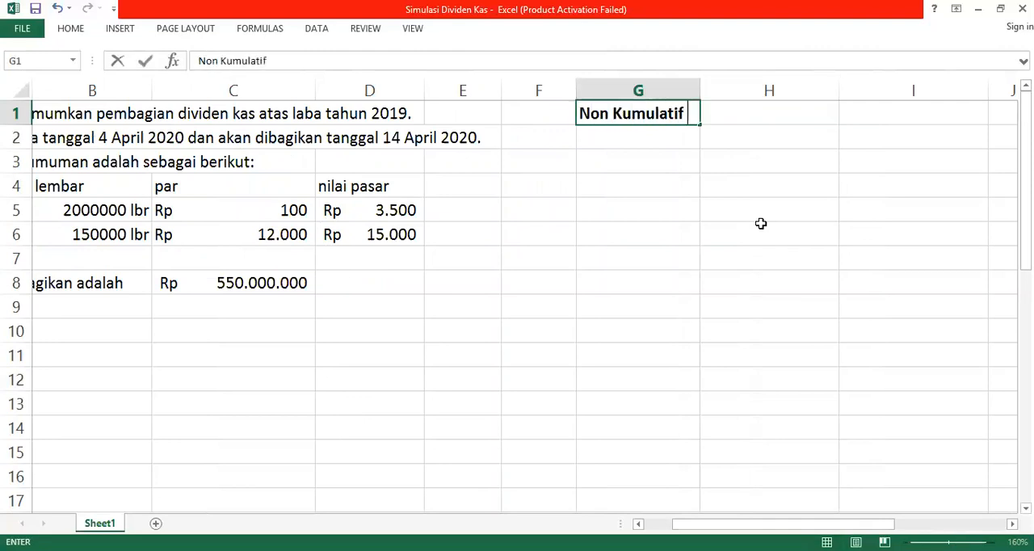
{"action": "type", "text": "dan Non Partisipatif"}
{"action": "key", "text": "Return"}
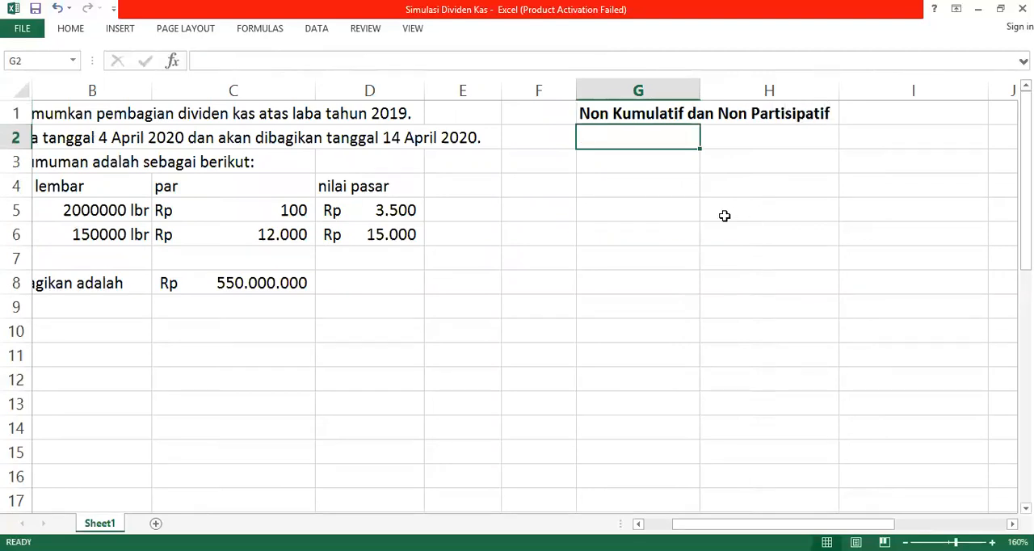
{"action": "key", "text": "Left"}
{"action": "key", "text": "Left"}
{"action": "key", "text": "Left"}
{"action": "key", "text": "Left"}
{"action": "key", "text": "Left"}
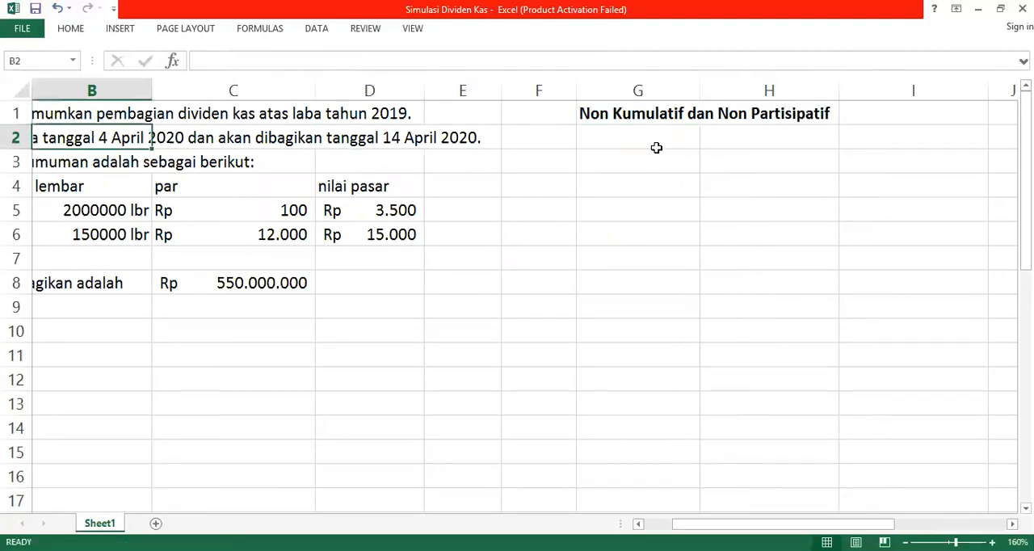
{"action": "key", "text": "Left"}
{"action": "key", "text": "Down"}
{"action": "key", "text": "Right"}
{"action": "key", "text": "Down"}
{"action": "key", "text": "Right"}
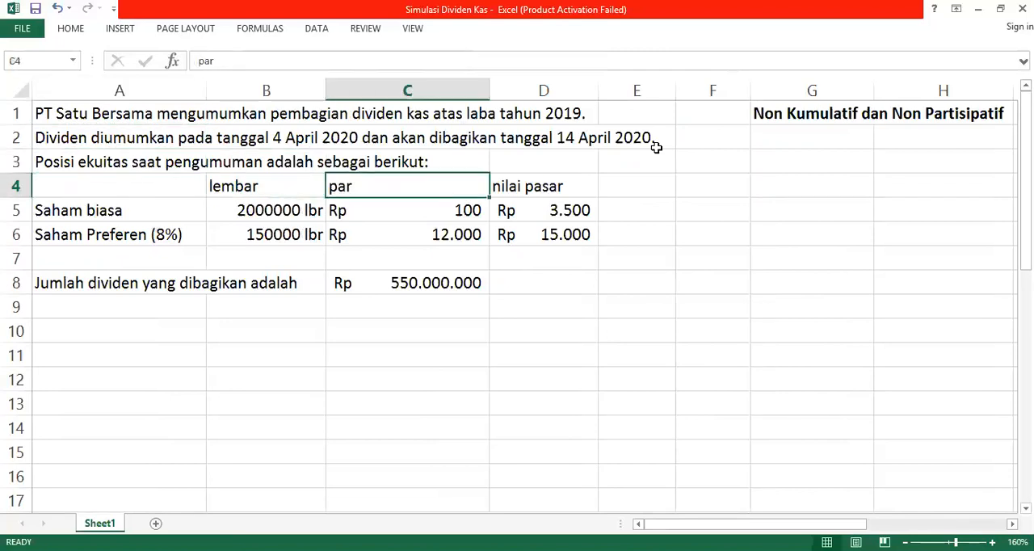
{"action": "key", "text": "Left"}
{"action": "key", "text": "Left"}
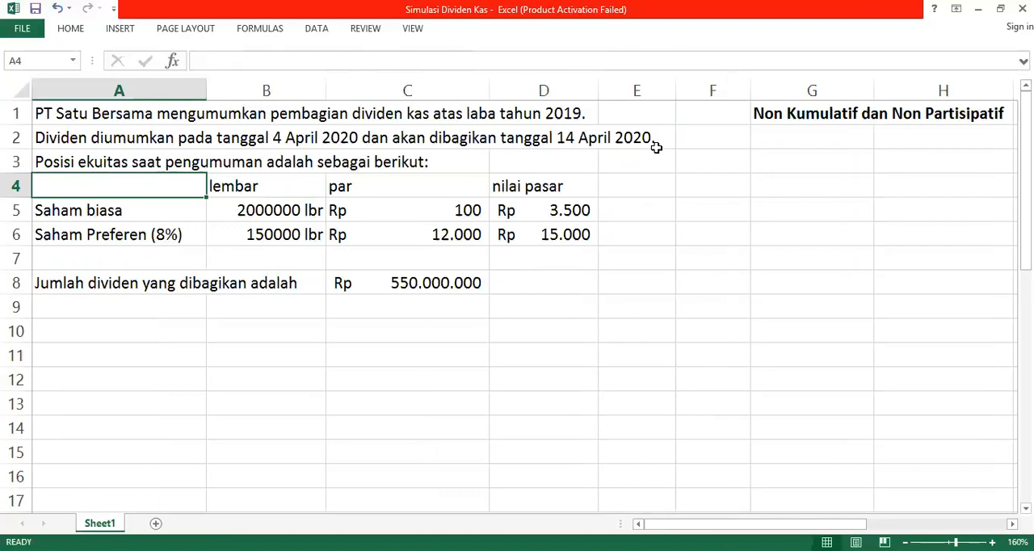
{"action": "key", "text": "Down"}
{"action": "key", "text": "Down"}
{"action": "key", "text": "Down"}
{"action": "key", "text": "Down"}
{"action": "key", "text": "Down"}
{"action": "key", "text": "Down"}
{"action": "key", "text": "Right"}
{"action": "key", "text": "Right"}
{"action": "key", "text": "Right"}
{"action": "key", "text": "Right"}
{"action": "key", "text": "Right"}
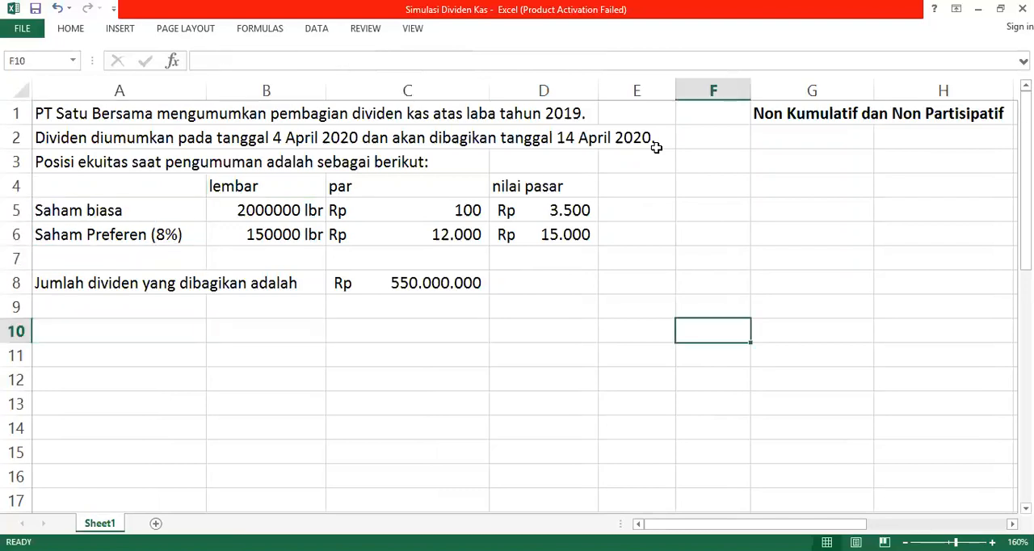
Step: Clear the nilai pasar header and both market values from cells D4:D6
{"action": "key", "text": "Up"}
{"action": "key", "text": "Left"}
{"action": "key", "text": "Up"}
{"action": "key", "text": "Up"}
{"action": "key", "text": "Up"}
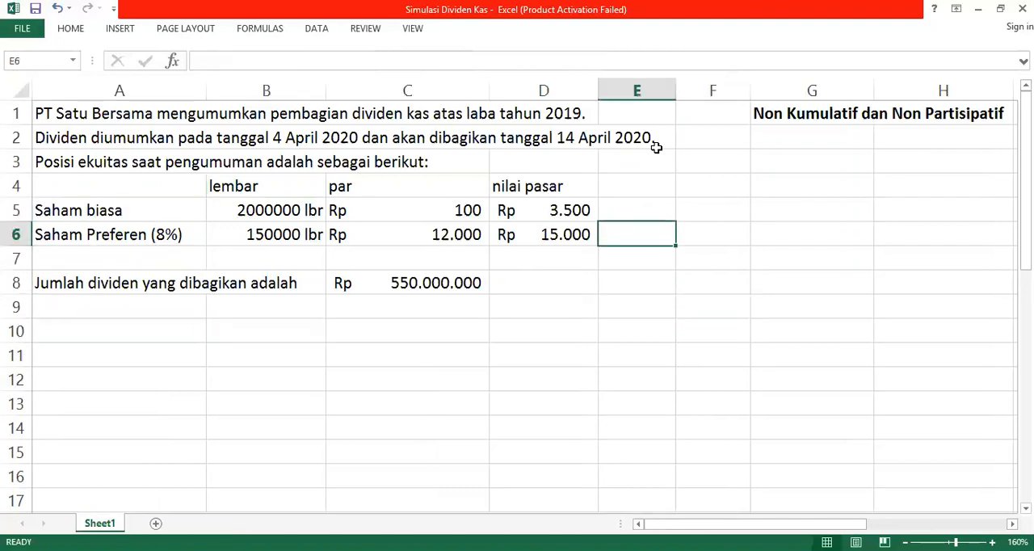
{"action": "key", "text": "Left"}
{"action": "key", "text": "shift+Up"}
{"action": "key", "text": "shift+Up"}
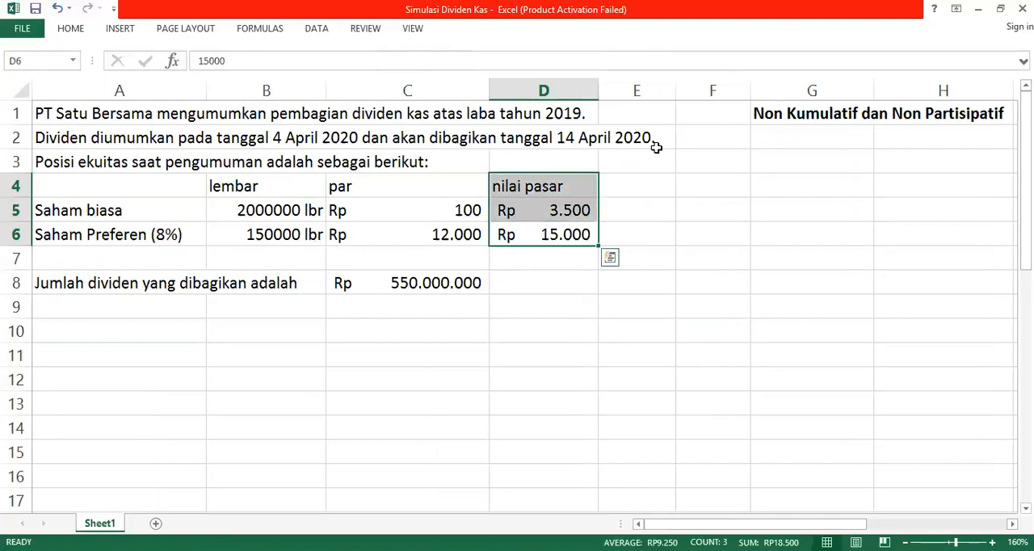
{"action": "key", "text": "Delete"}
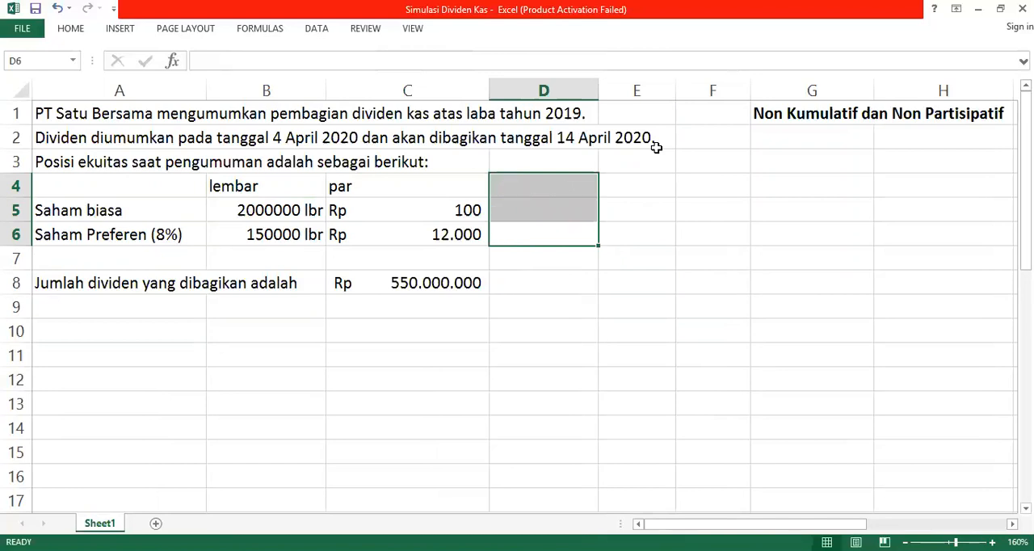
{"action": "key", "text": "Down"}
{"action": "key", "text": "Up"}
{"action": "key", "text": "Up"}
{"action": "key", "text": "Left"}
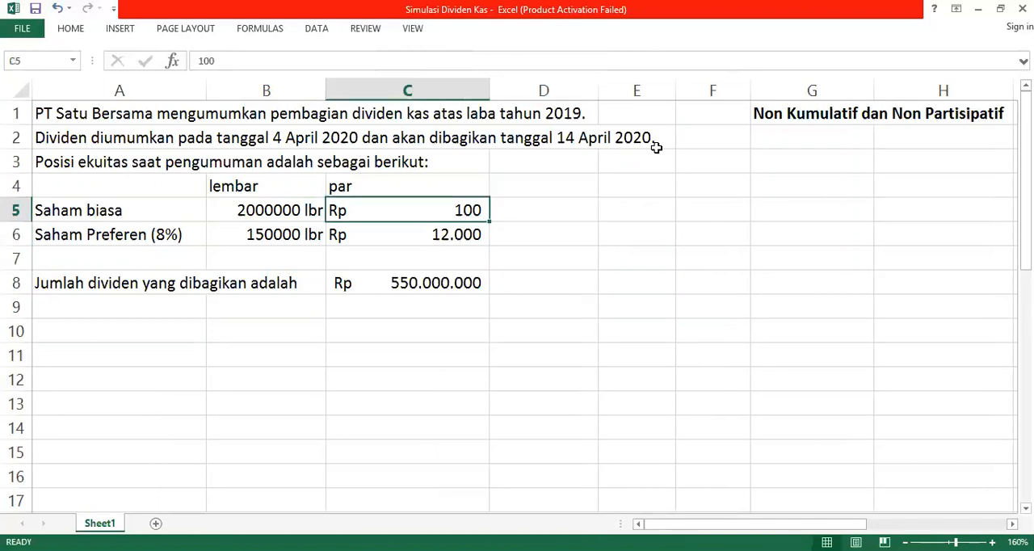
{"action": "key", "text": "Right"}
{"action": "key", "text": "Up"}
{"action": "key", "text": "Left"}
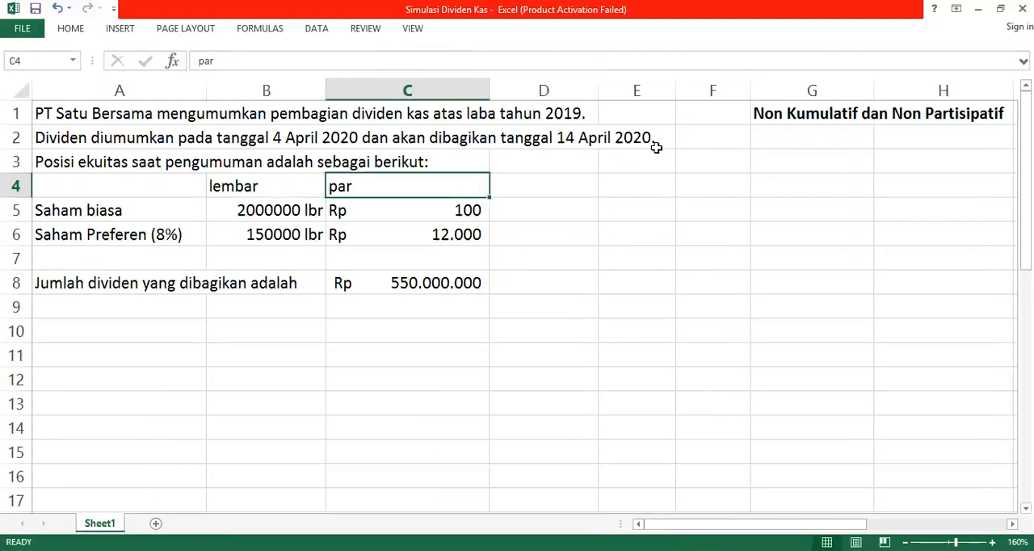
{"action": "key", "text": "Right"}
{"action": "key", "text": "Right"}
{"action": "key", "text": "Right"}
{"action": "key", "text": "Up"}
{"action": "key", "text": "Right"}
{"action": "key", "text": "Up"}
{"action": "key", "text": "Up"}
{"action": "key", "text": "Down"}
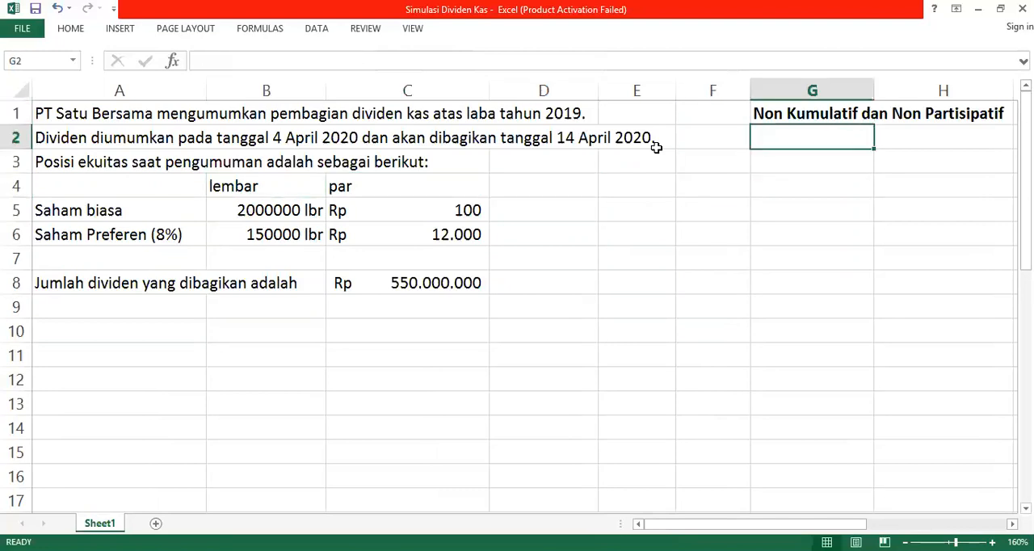
{"action": "key", "text": "Down"}
{"action": "key", "text": "Down"}
{"action": "key", "text": "Down"}
{"action": "key", "text": "Down"}
{"action": "key", "text": "Down"}
{"action": "key", "text": "Down"}
{"action": "key", "text": "Down"}
{"action": "key", "text": "Down"}
{"action": "key", "text": "Down"}
{"action": "key", "text": "Down"}
{"action": "key", "text": "Left"}
{"action": "key", "text": "Up"}
{"action": "key", "text": "Left"}
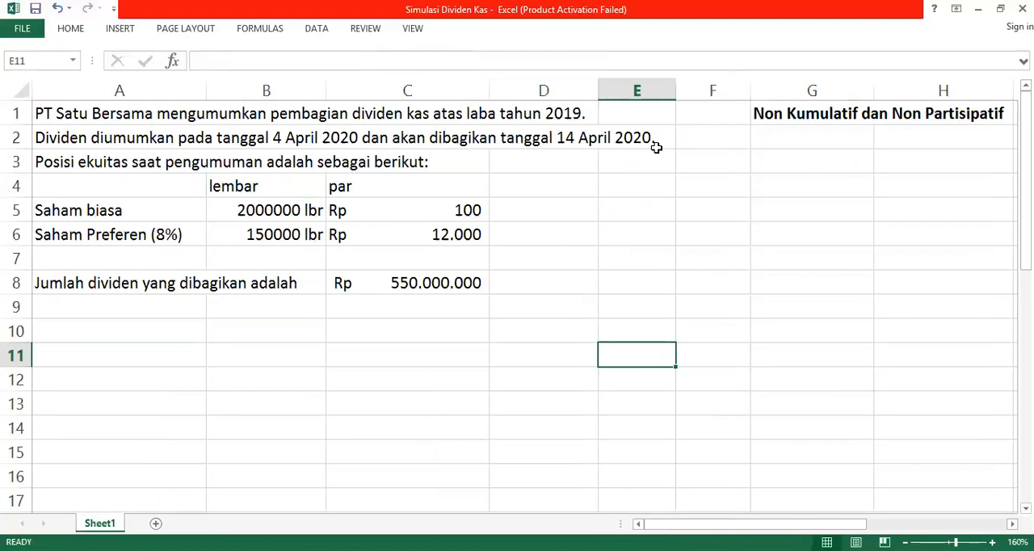
Step: Enter the column header "Nilai Buku" in cell D4, beside the par column
{"action": "key", "text": "Up"}
{"action": "key", "text": "Left"}
{"action": "key", "text": "Up"}
{"action": "key", "text": "Up"}
{"action": "key", "text": "Up"}
{"action": "key", "text": "Up"}
{"action": "key", "text": "Up"}
{"action": "key", "text": "Up"}
{"action": "key", "text": "Up"}
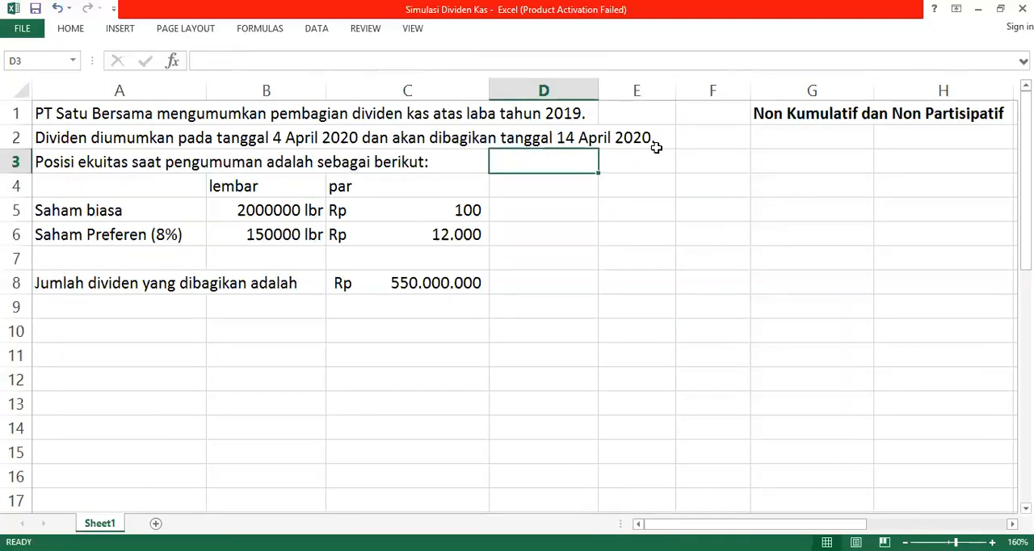
{"action": "key", "text": "Down"}
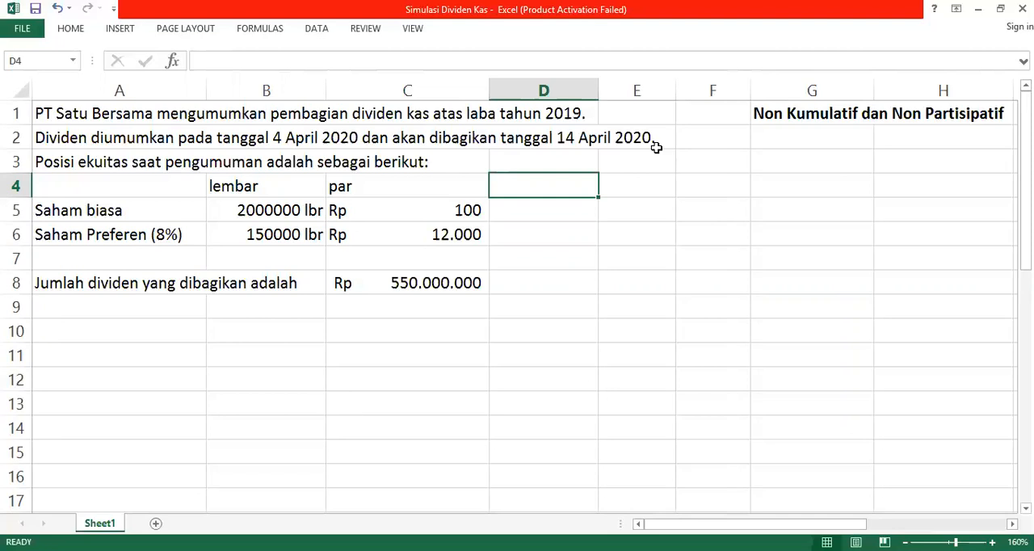
{"action": "type", "text": "Nil"}
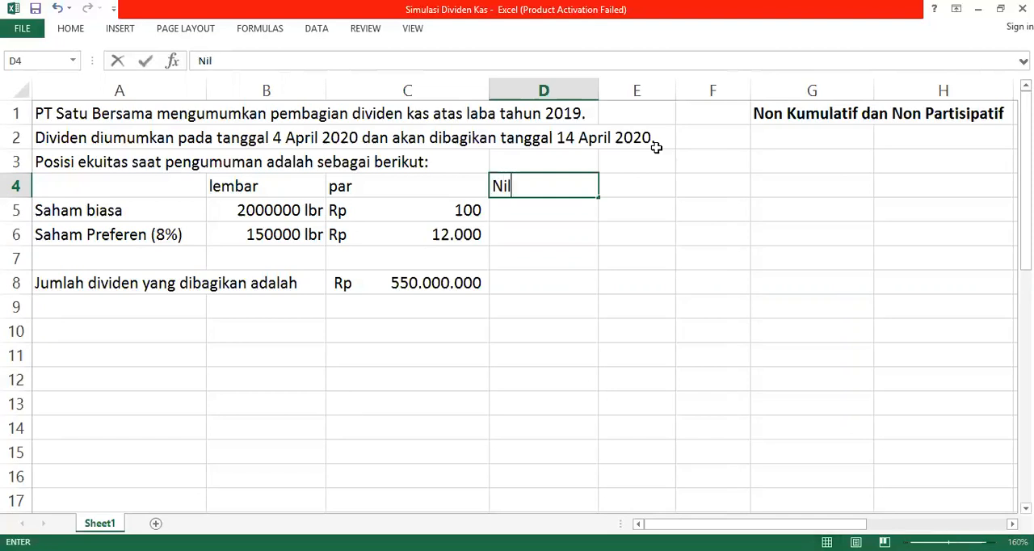
{"action": "type", "text": "ai Par tot"}
{"action": "key", "text": "BackSpace"}
{"action": "key", "text": "BackSpace"}
{"action": "key", "text": "BackSpace"}
{"action": "key", "text": "BackSpace"}
{"action": "key", "text": "BackSpace"}
{"action": "key", "text": "BackSpace"}
{"action": "key", "text": "BackSpace"}
{"action": "type", "text": "Buku"}
{"action": "key", "text": "Return"}
Step: Calculate each share class's book value in D5:D6 as lembar times par (=B5*C5 filled down) and fit column D's width
{"action": "key", "text": "Down"}
{"action": "key", "text": "Up"}
{"action": "type", "text": "="}
{"action": "key", "text": "Left"}
{"action": "key", "text": "Left"}
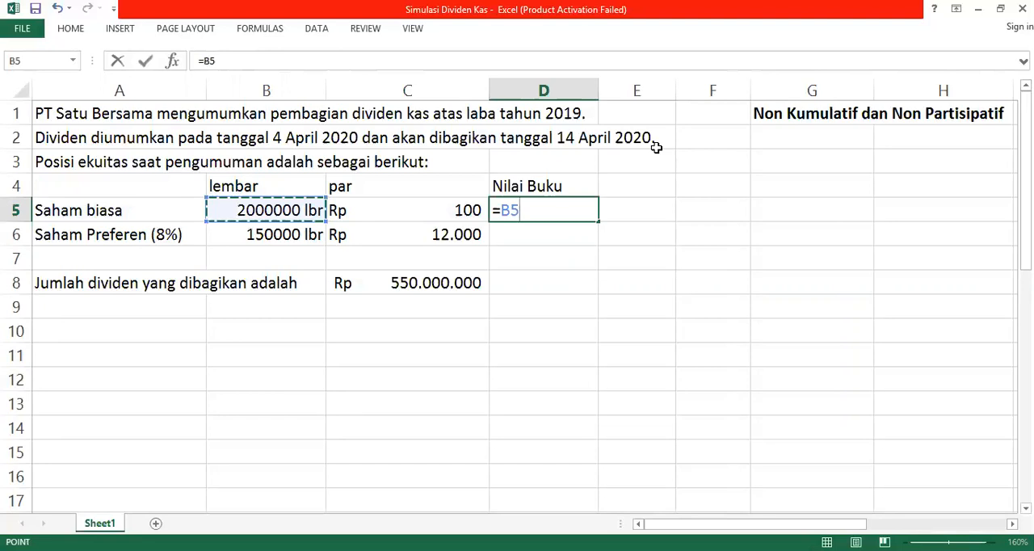
{"action": "type", "text": "*"}
{"action": "key", "text": "Left"}
{"action": "key", "text": "ctrl+Return"}
{"action": "key", "text": "shift+Down"}
{"action": "key", "text": "ctrl+d"}
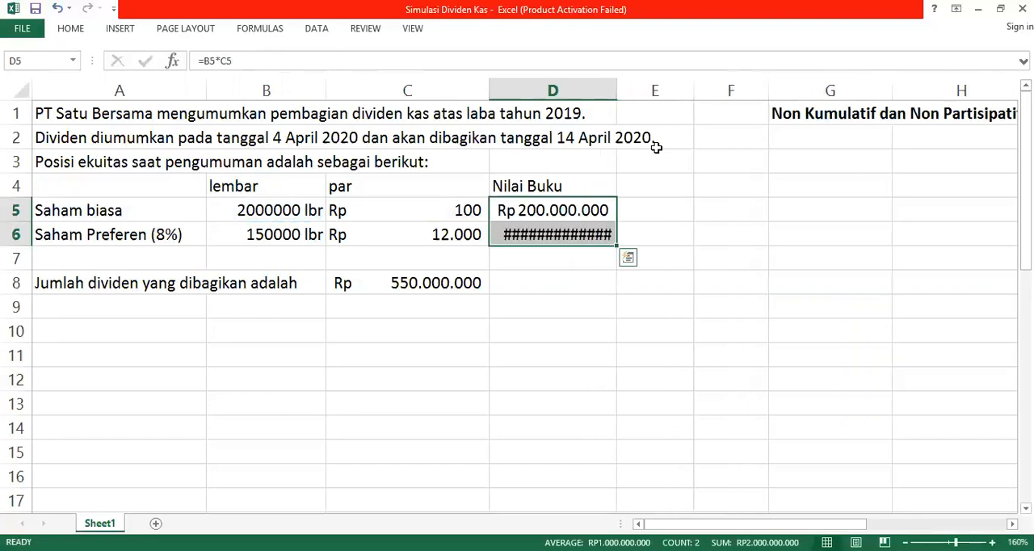
{"action": "double_click", "coordinate": [616, 86]}
Step: Total the two book values in cell D7 with =SUM(D5:D6)
{"action": "left_click", "coordinate": [576, 275]}
{"action": "key", "text": "Up"}
{"action": "type", "text": "="}
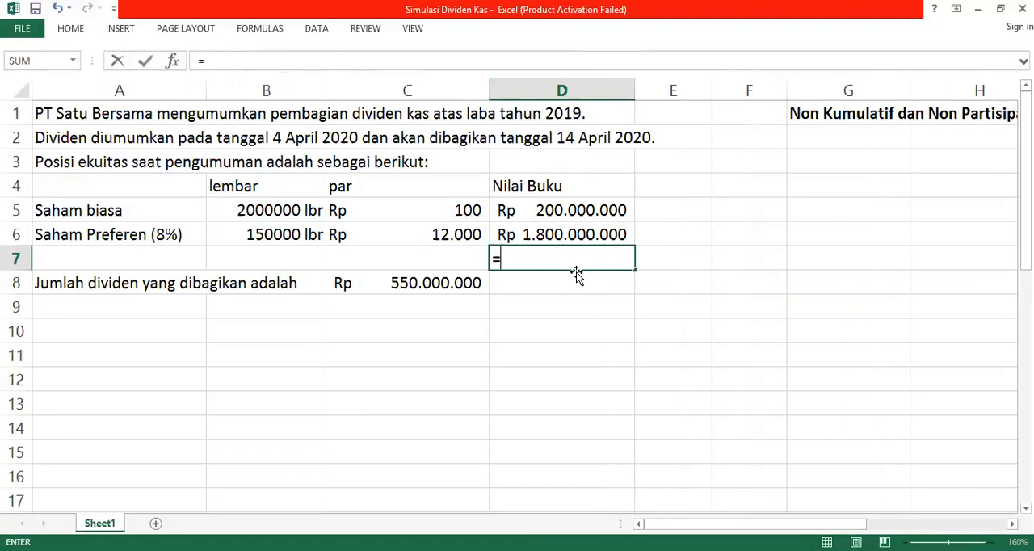
{"action": "key", "text": "alt+equal"}
{"action": "key", "text": "Return"}
{"action": "key", "text": "Up"}
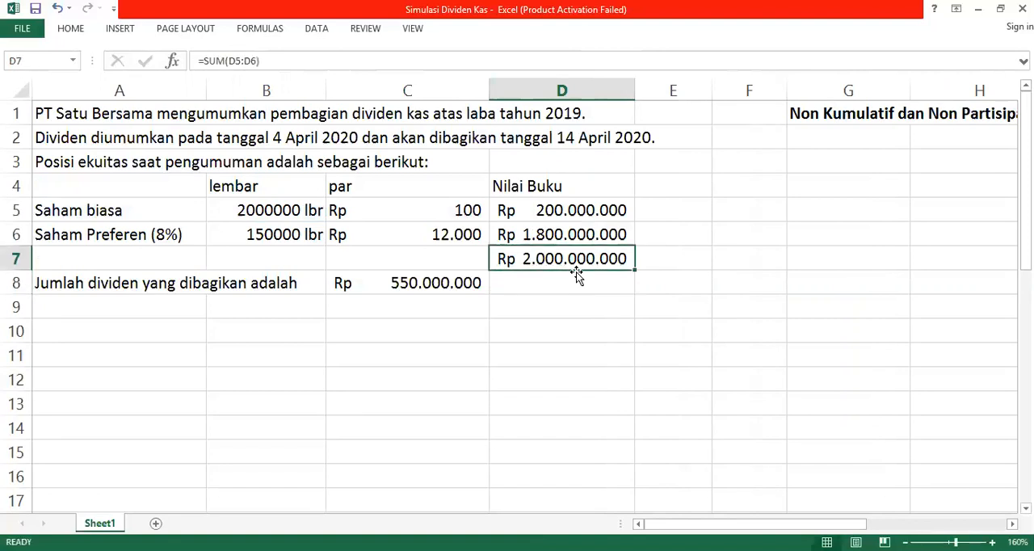
{"action": "key", "text": "Up"}
{"action": "key", "text": "Left"}
{"action": "key", "text": "Left"}
{"action": "key", "text": "Left"}
{"action": "key", "text": "Right"}
{"action": "key", "text": "Right"}
{"action": "key", "text": "Right"}
{"action": "key", "text": "Right"}
{"action": "key", "text": "Left"}
{"action": "key", "text": "Right"}
{"action": "key", "text": "Right"}
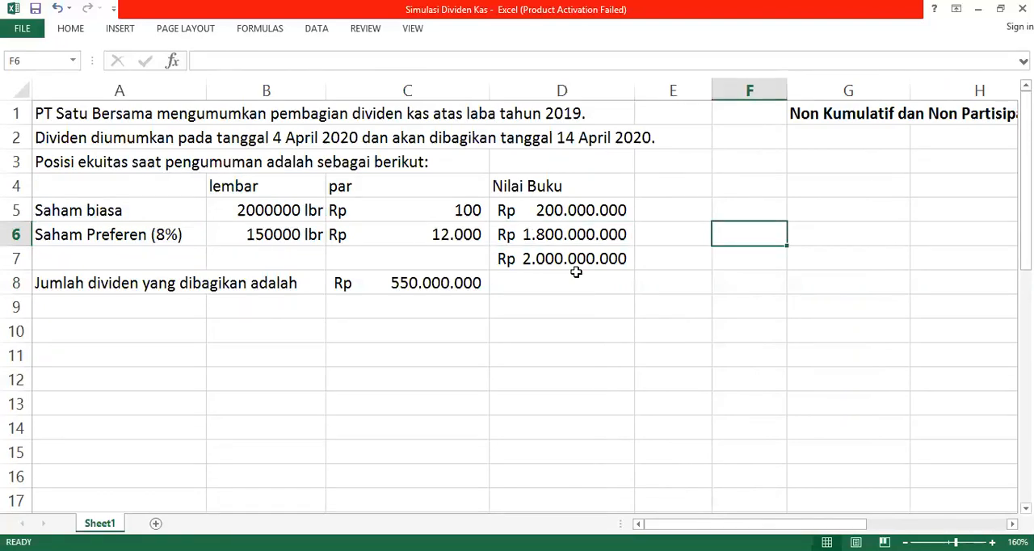
{"action": "key", "text": "Right"}
{"action": "key", "text": "Right"}
{"action": "key", "text": "Right"}
{"action": "key", "text": "Right"}
{"action": "key", "text": "Right"}
{"action": "key", "text": "Left"}
{"action": "key", "text": "Left"}
{"action": "key", "text": "Left"}
{"action": "key", "text": "Up"}
{"action": "key", "text": "Up"}
{"action": "key", "text": "Up"}
{"action": "key", "text": "Up"}
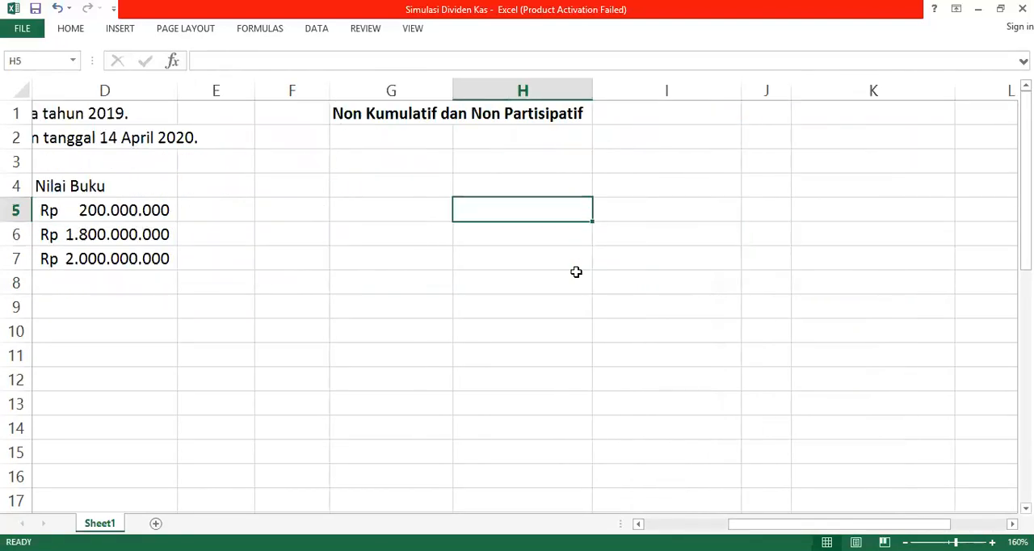
{"action": "key", "text": "Up"}
{"action": "key", "text": "Left"}
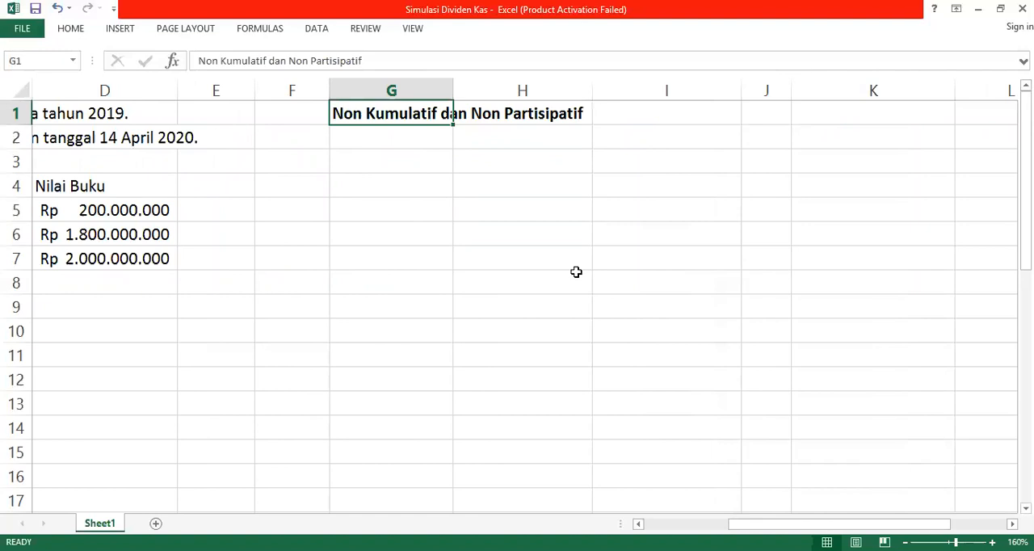
{"action": "key", "text": "Right"}
{"action": "key", "text": "Down"}
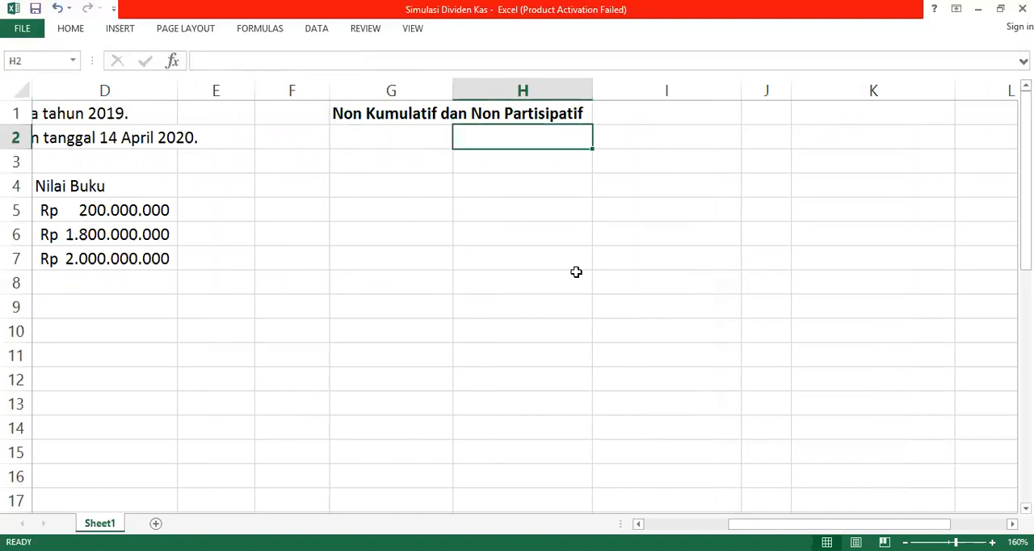
{"action": "key", "text": "Down"}
{"action": "key", "text": "Left"}
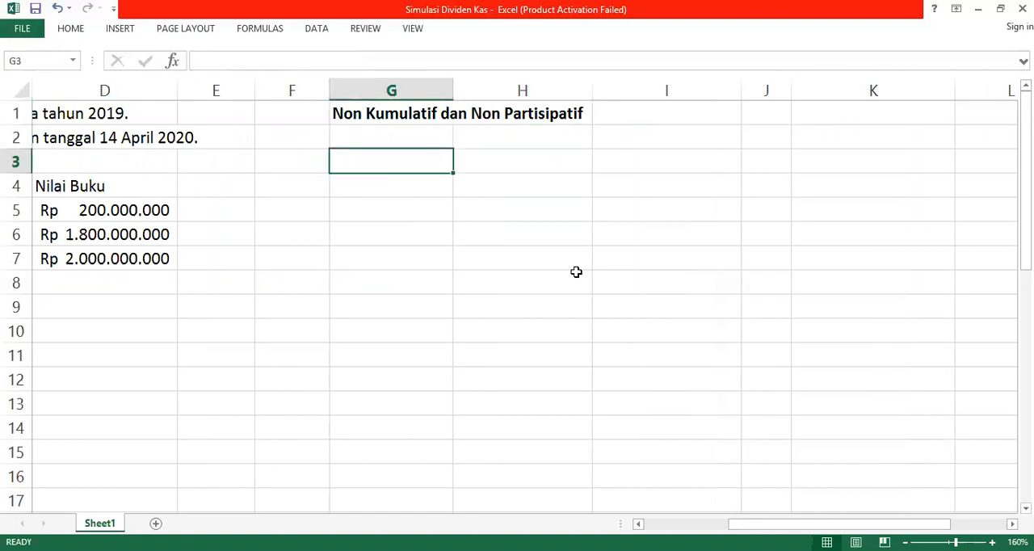
{"action": "key", "text": "Left"}
{"action": "key", "text": "Left"}
{"action": "key", "text": "Left"}
{"action": "key", "text": "Left"}
{"action": "key", "text": "Left"}
{"action": "key", "text": "Left"}
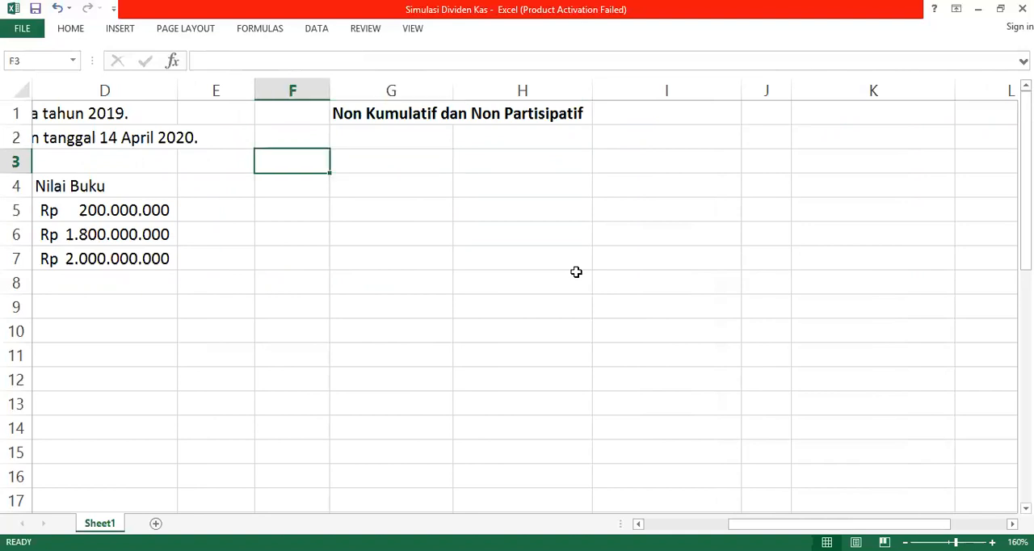
{"action": "key", "text": "Down"}
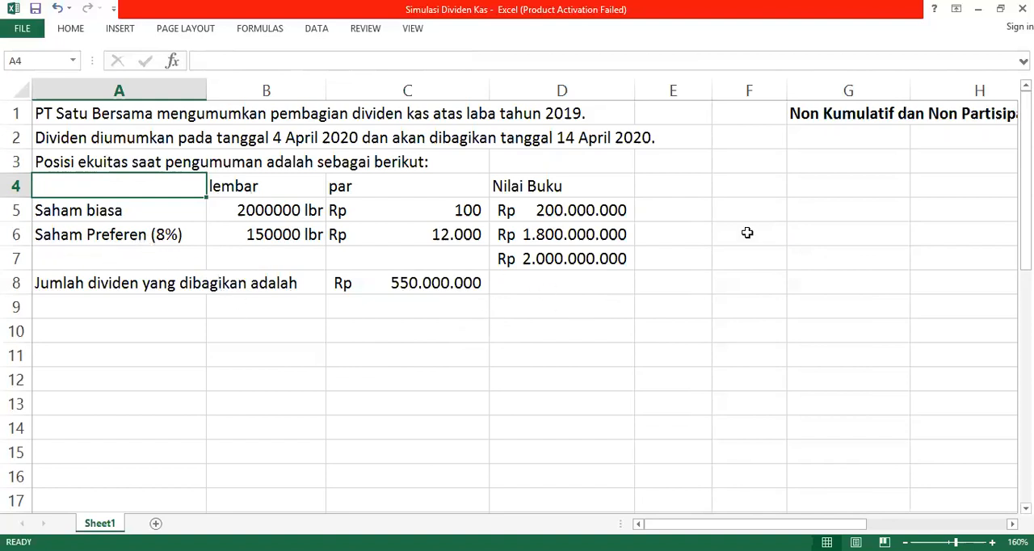
{"action": "left_click", "coordinate": [846, 186]}
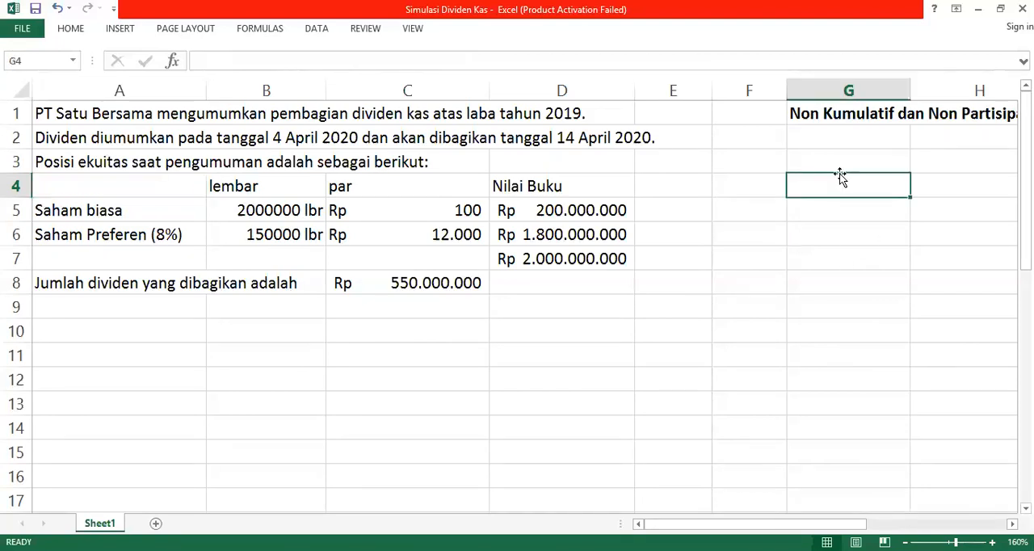
Step: Enter the row labels Biasa in G3 and Preferen in G4 beneath the Non Kumulatif dan Non Partisipatif heading
{"action": "key", "text": "Up"}
{"action": "key", "text": "Up"}
{"action": "key", "text": "Up"}
{"action": "key", "text": "Right"}
{"action": "key", "text": "Right"}
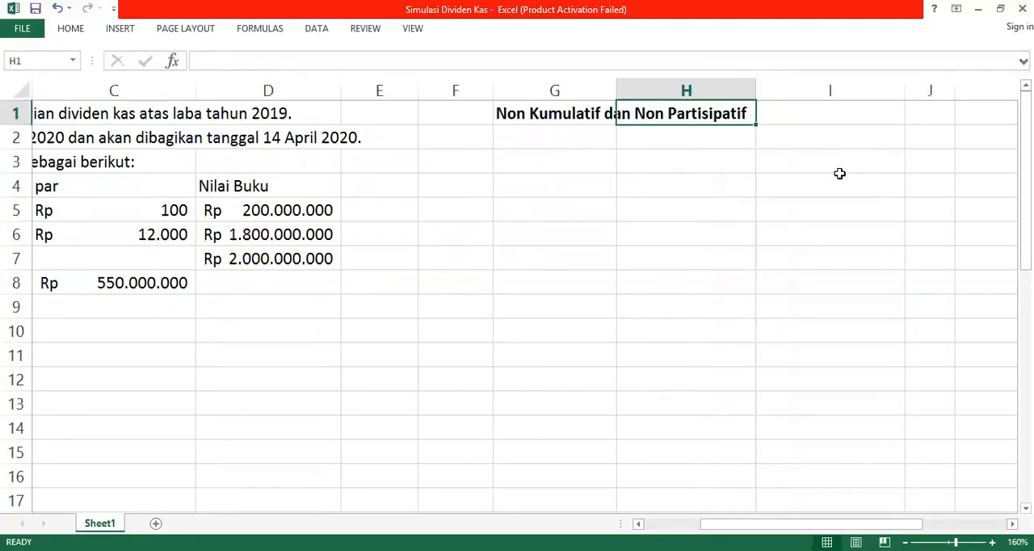
{"action": "key", "text": "Left"}
{"action": "key", "text": "Down"}
{"action": "key", "text": "Down"}
{"action": "type", "text": "B"}
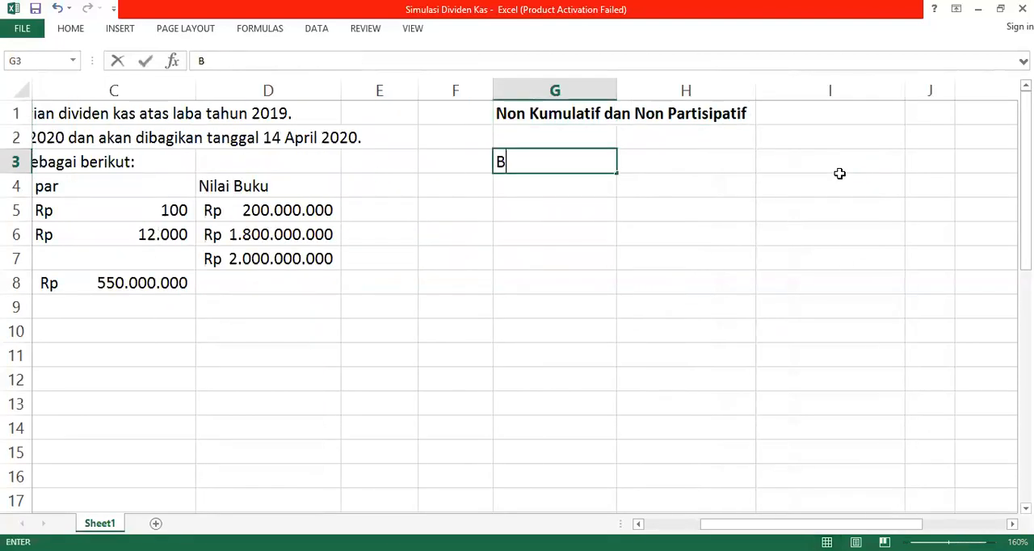
{"action": "type", "text": "iasa"}
{"action": "key", "text": "Return"}
{"action": "type", "text": "Preferen"}
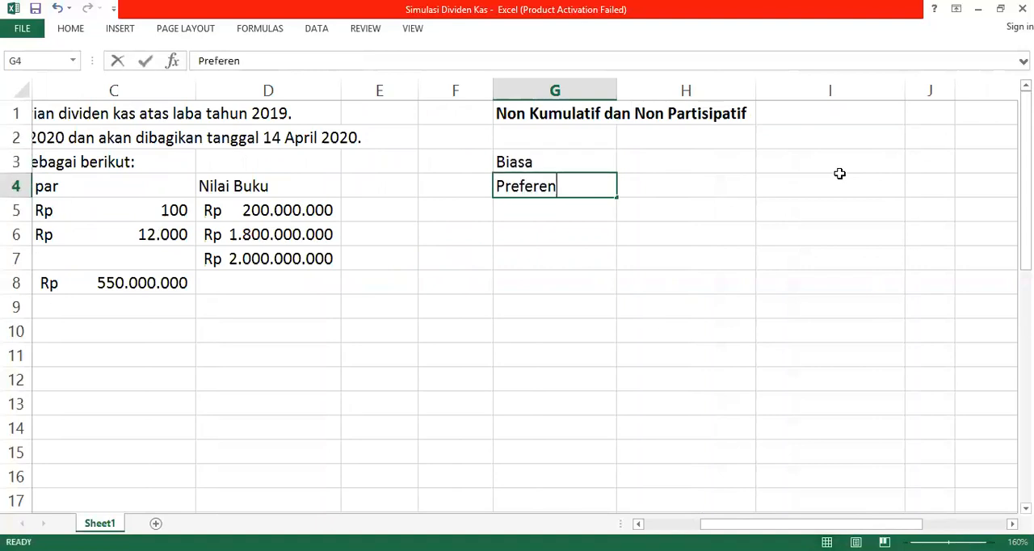
{"action": "key", "text": "Tab"}
Step: Enter the column header "Pembagian" in cell H2, beside the share class labels
{"action": "key", "text": "Up"}
{"action": "key", "text": "Up"}
{"action": "type", "text": "Pembagian"}
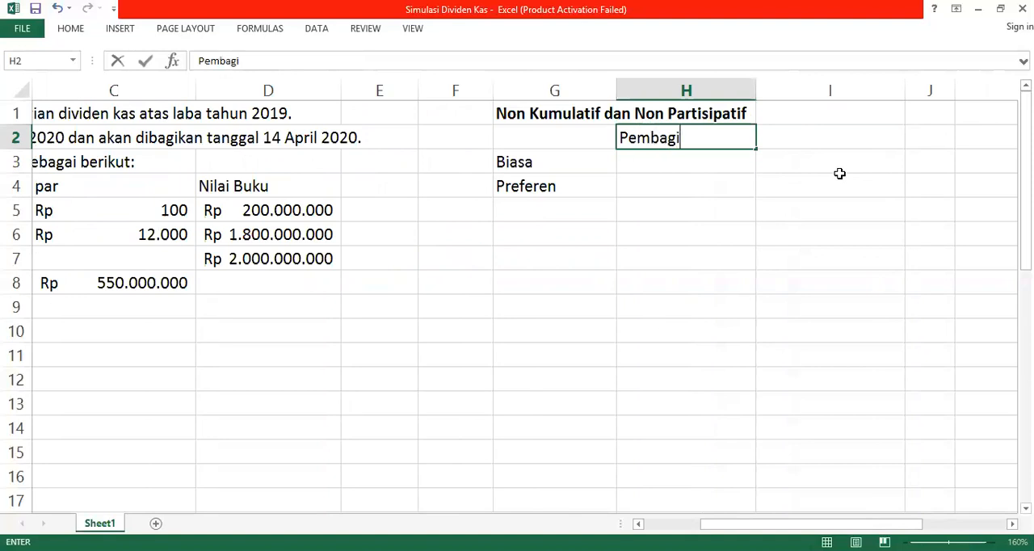
{"action": "left_click", "coordinate": [840, 171]}
Step: Reorder the share class labels so that G3 reads Preferen and G4 reads Biasa
{"action": "key", "text": "Left"}
{"action": "key", "text": "Left"}
{"action": "key", "text": "Left"}
{"action": "key", "text": "Left"}
{"action": "key", "text": "Left"}
{"action": "key", "text": "Left"}
{"action": "key", "text": "Left"}
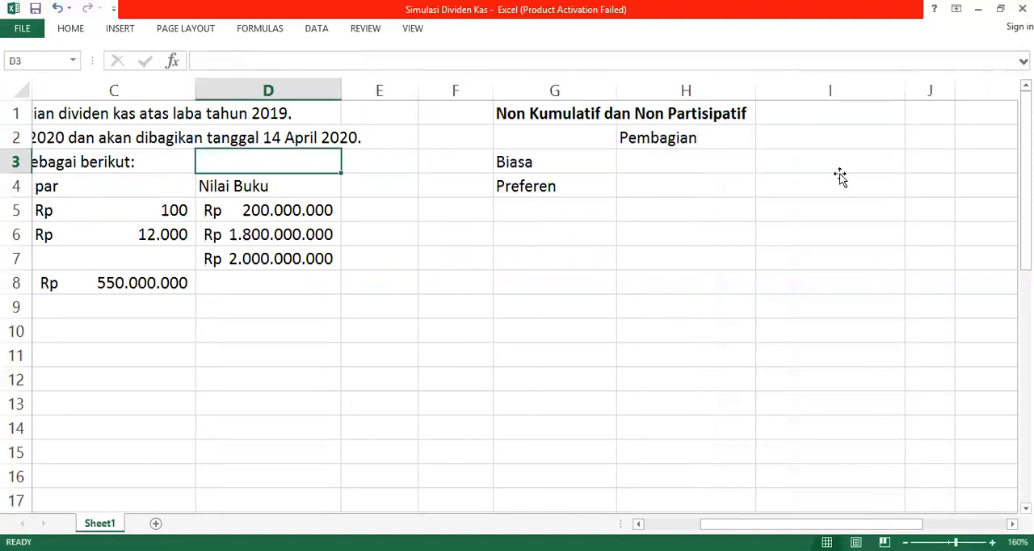
{"action": "key", "text": "Right"}
{"action": "key", "text": "Right"}
{"action": "key", "text": "Right"}
{"action": "key", "text": "Down"}
{"action": "key", "text": "Down"}
{"action": "key", "text": "Right"}
{"action": "key", "text": "Right"}
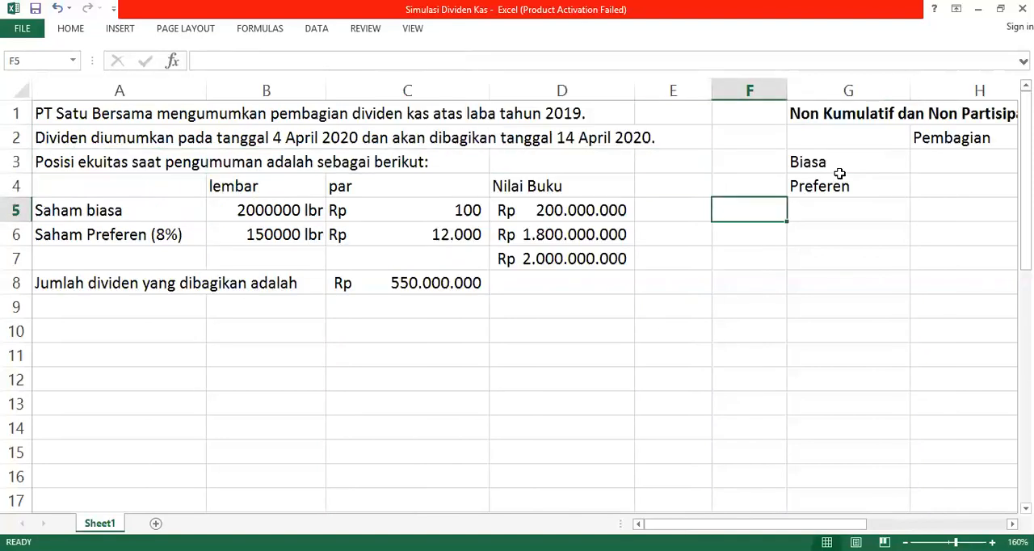
{"action": "key", "text": "Up"}
{"action": "key", "text": "Up"}
{"action": "type", "text": "Preferen"}
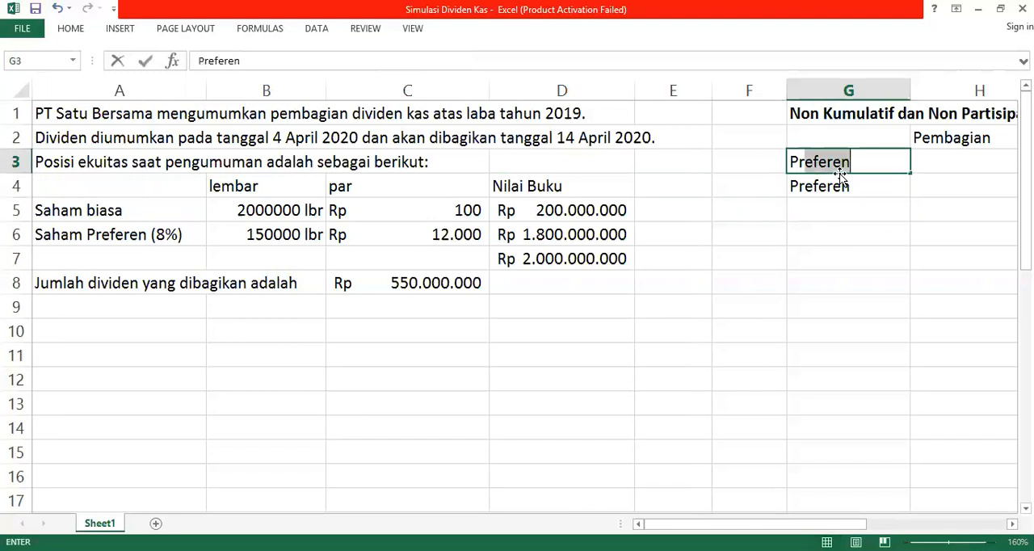
{"action": "key", "text": "Return"}
{"action": "type", "text": "Biasa"}
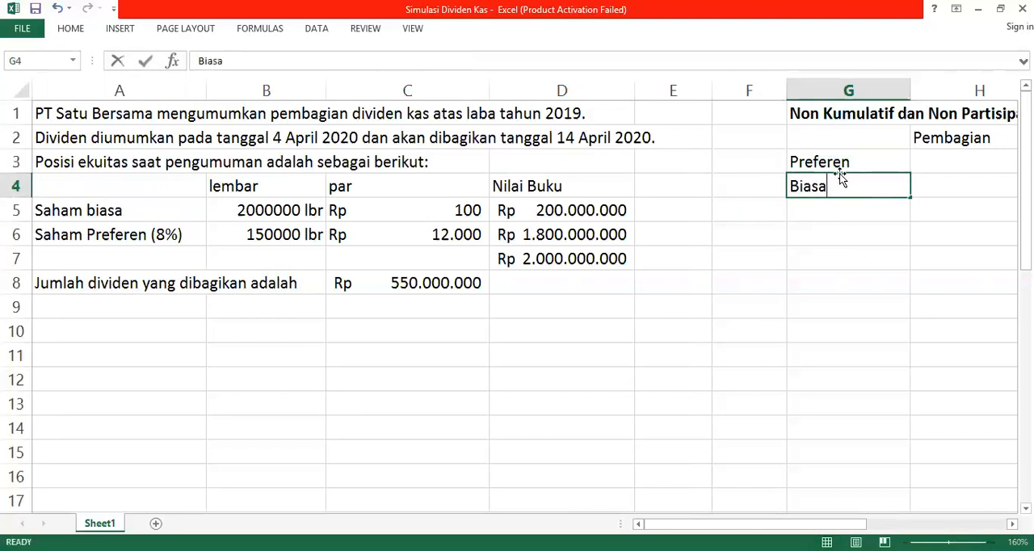
{"action": "key", "text": "Up"}
{"action": "key", "text": "Right"}
{"action": "key", "text": "Left"}
{"action": "key", "text": "Right"}
{"action": "type", "text": "="}
{"action": "key", "text": "Left"}
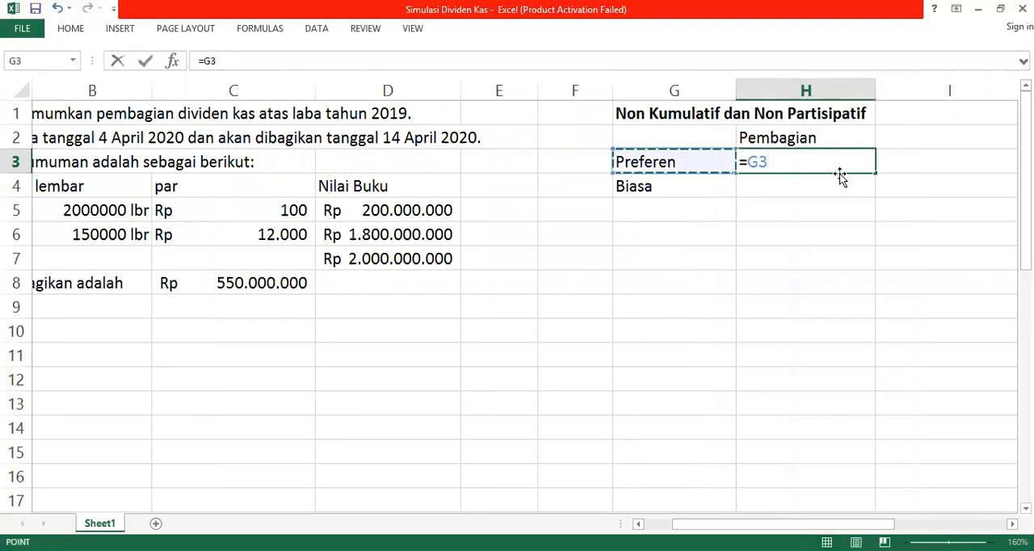
{"action": "key", "text": "BackSpace"}
{"action": "key", "text": "BackSpace"}
{"action": "key", "text": "BackSpace"}
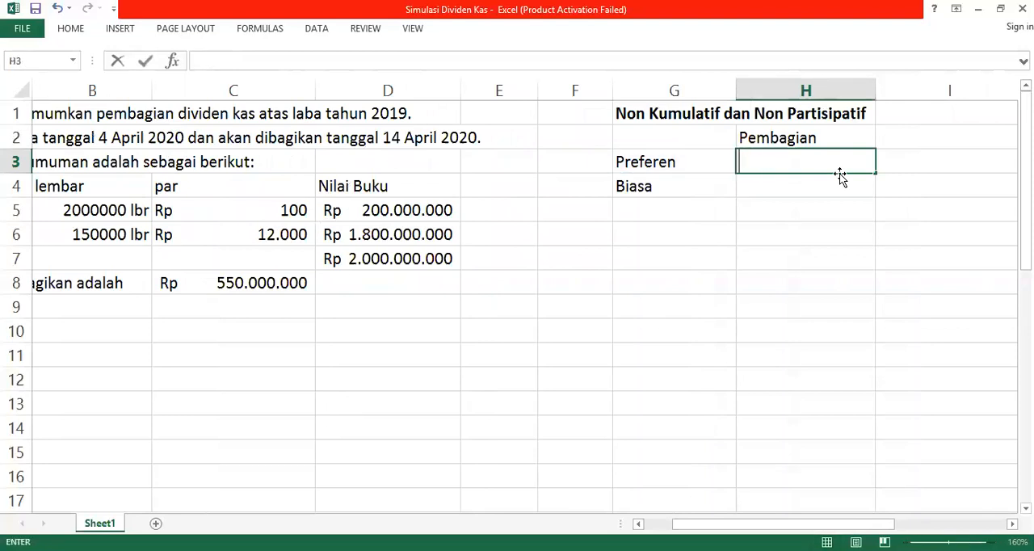
Step: Calculate the preferred share dividend in H3 as 8% of the preferred book value, using =8%*D6
{"action": "key", "text": "Left"}
{"action": "key", "text": "Left"}
{"action": "key", "text": "Left"}
{"action": "key", "text": "Left"}
{"action": "key", "text": "Left"}
{"action": "key", "text": "Left"}
{"action": "key", "text": "Left"}
{"action": "key", "text": "Down"}
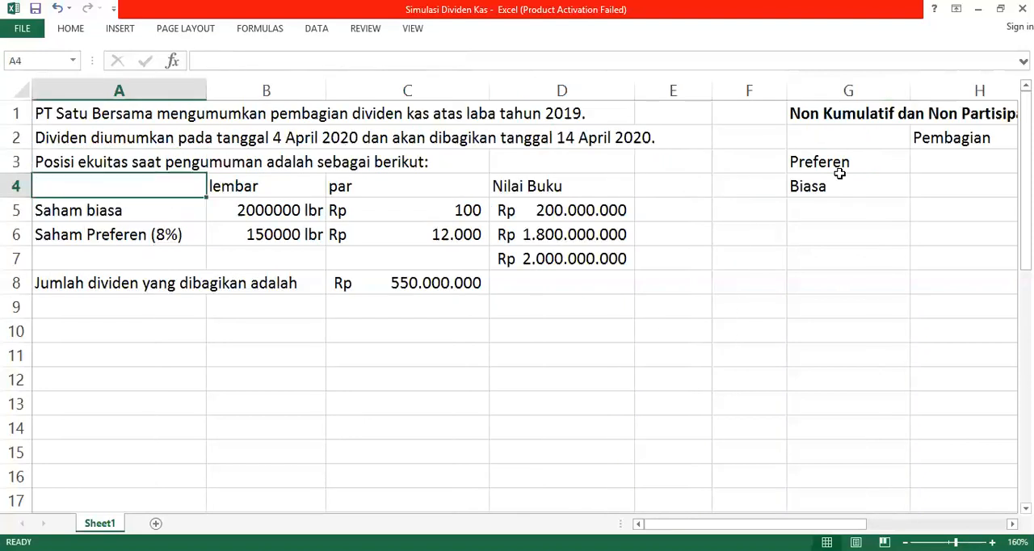
{"action": "key", "text": "Down"}
{"action": "key", "text": "Down"}
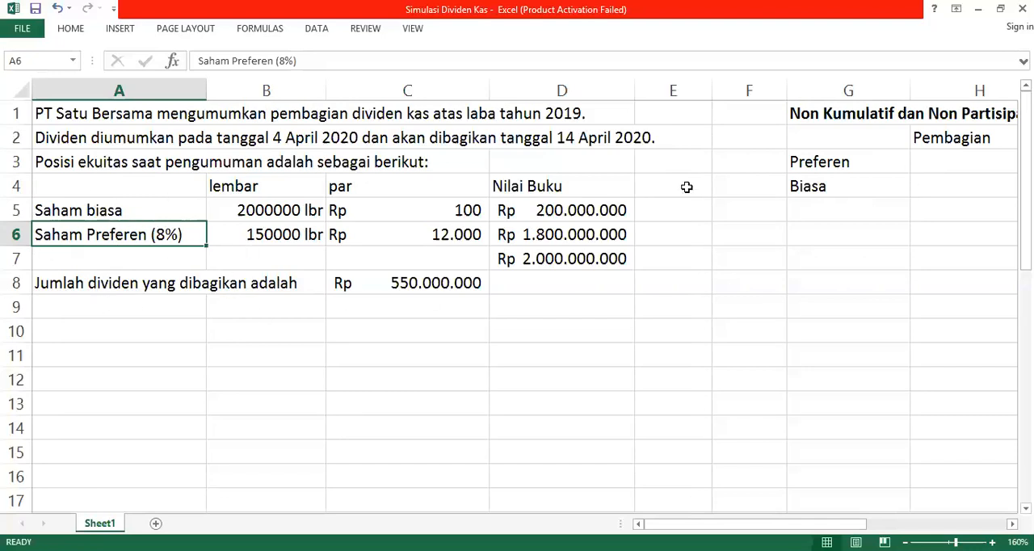
{"action": "left_click", "coordinate": [924, 153]}
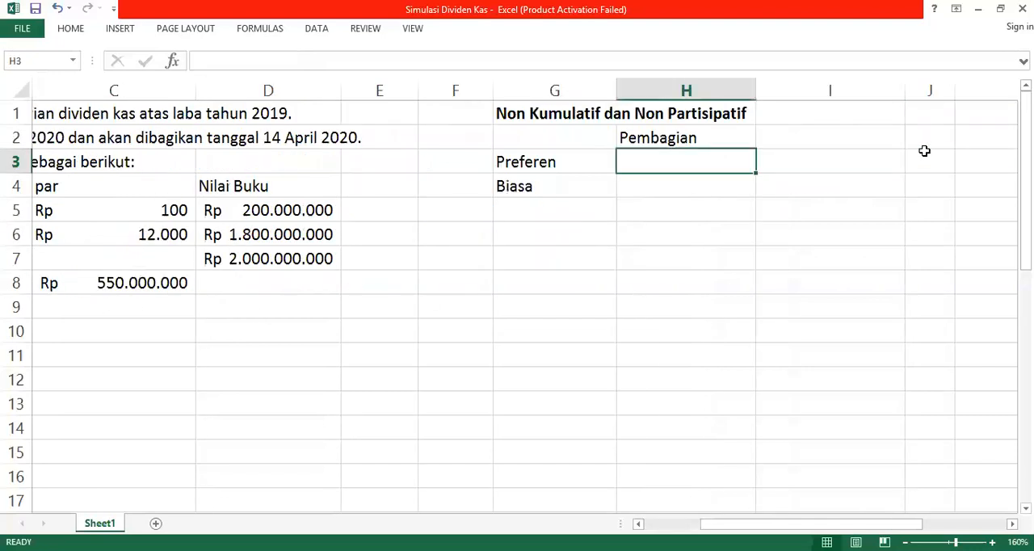
{"action": "type", "text": "="}
{"action": "key", "text": "Left"}
{"action": "key", "text": "Right"}
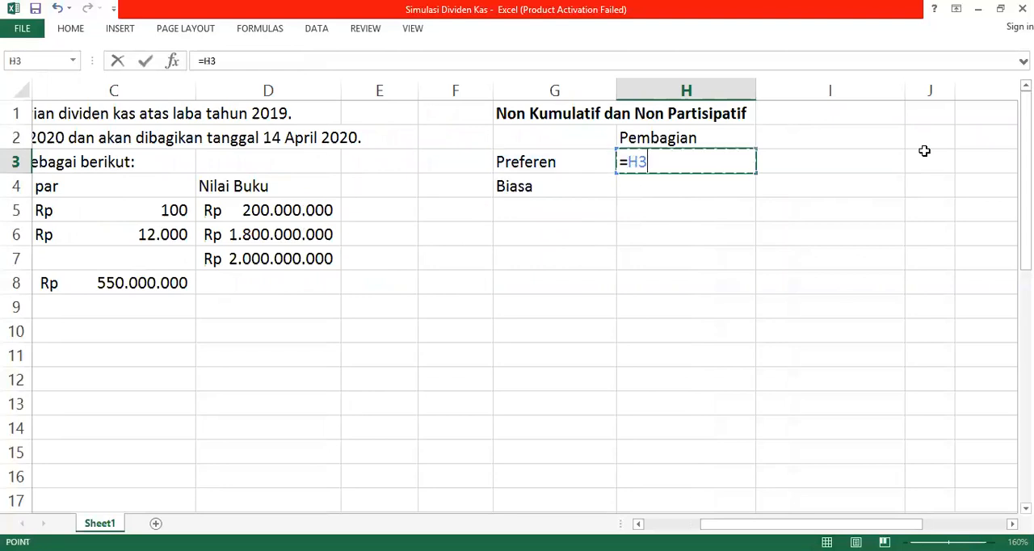
{"action": "key", "text": "Left"}
{"action": "key", "text": "Left"}
{"action": "key", "text": "Left"}
{"action": "key", "text": "Left"}
{"action": "key", "text": "BackSpace"}
{"action": "key", "text": "BackSpace"}
{"action": "type", "text": "8%*"}
{"action": "key", "text": "Left"}
{"action": "key", "text": "Left"}
{"action": "key", "text": "Left"}
{"action": "key", "text": "Down"}
{"action": "key", "text": "Down"}
{"action": "key", "text": "Left"}
{"action": "key", "text": "Down"}
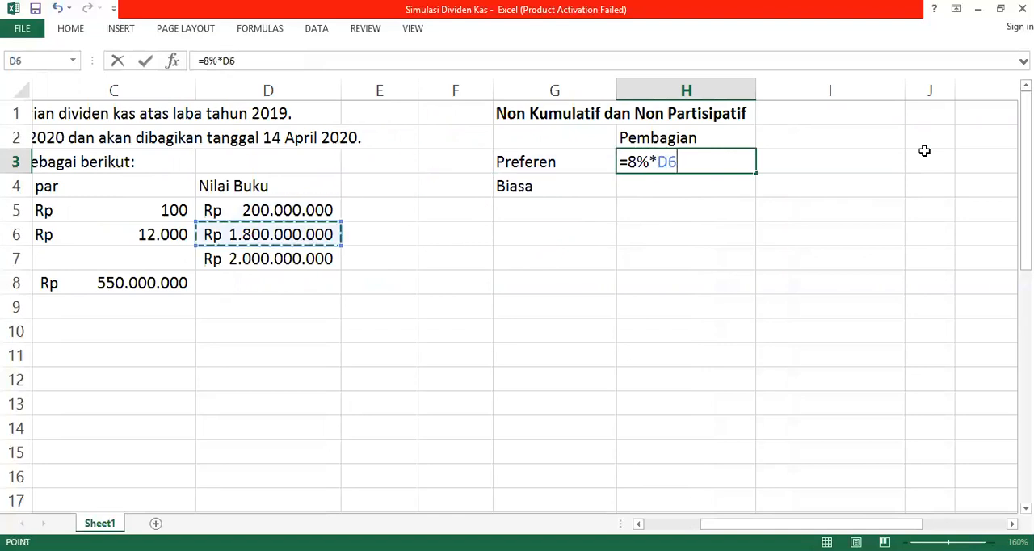
{"action": "key", "text": "Return"}
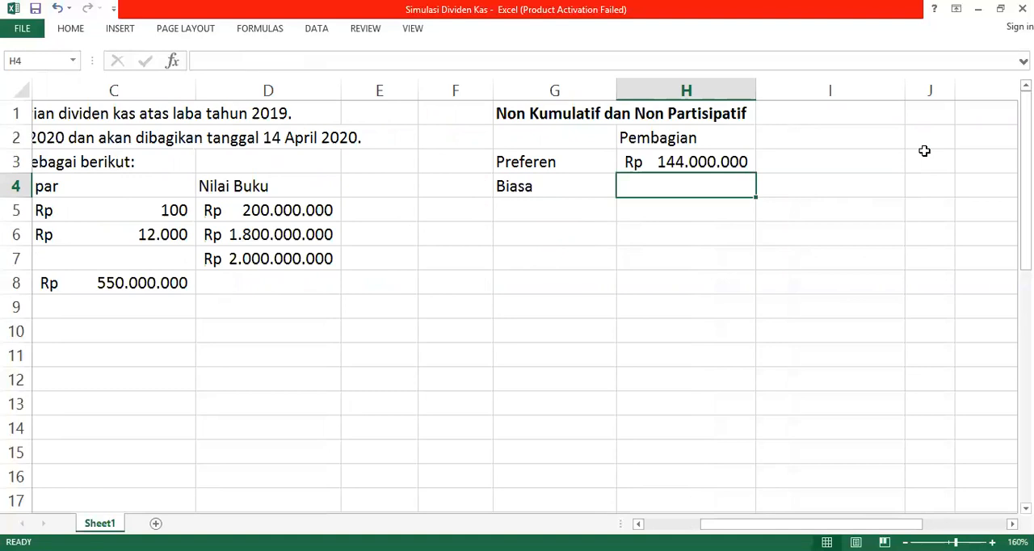
Step: Calculate the common share dividend in H4 as the remaining dividend with =C8-H3, and total both allocations in H5
{"action": "type", "text": "="}
{"action": "key", "text": "BackSpace"}
{"action": "key", "text": "Return"}
{"action": "key", "text": "Up"}
{"action": "type", "text": "="}
{"action": "key", "text": "Left"}
{"action": "key", "text": "Left"}
{"action": "key", "text": "Left"}
{"action": "key", "text": "Left"}
{"action": "key", "text": "Down"}
{"action": "key", "text": "Left"}
{"action": "key", "text": "Down"}
{"action": "key", "text": "Down"}
{"action": "key", "text": "Down"}
{"action": "type", "text": "-"}
{"action": "key", "text": "Up"}
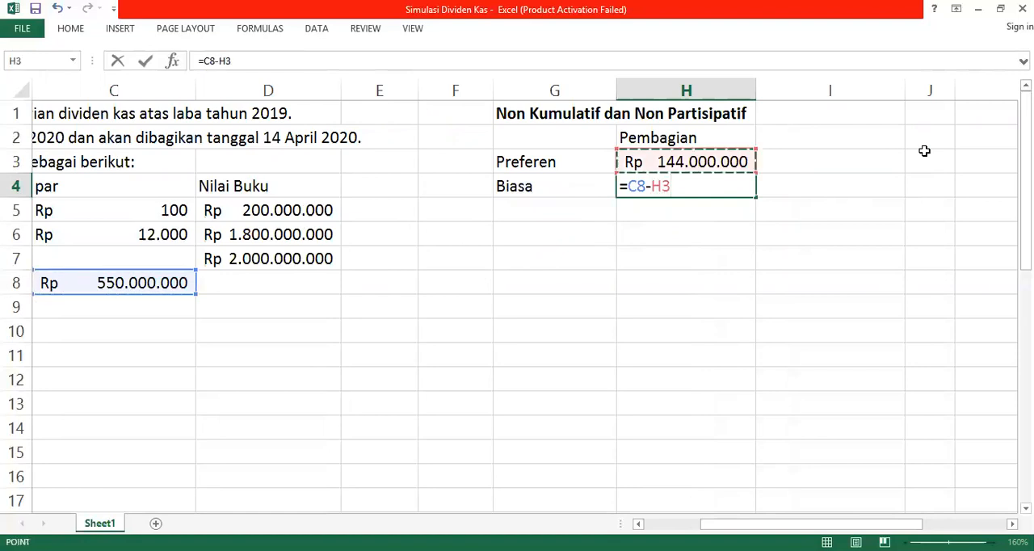
{"action": "key", "text": "Return"}
{"action": "type", "text": "="}
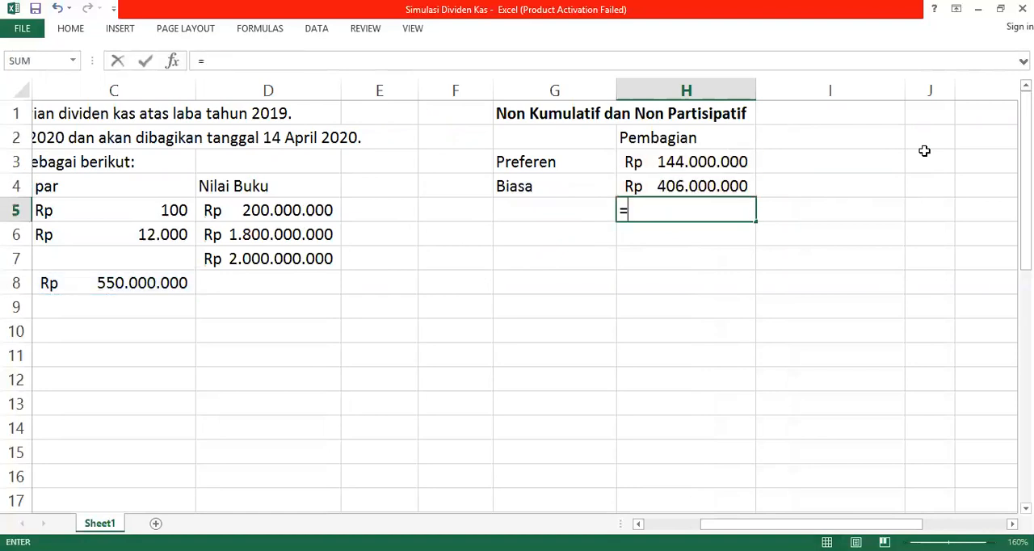
{"action": "key", "text": "Return"}
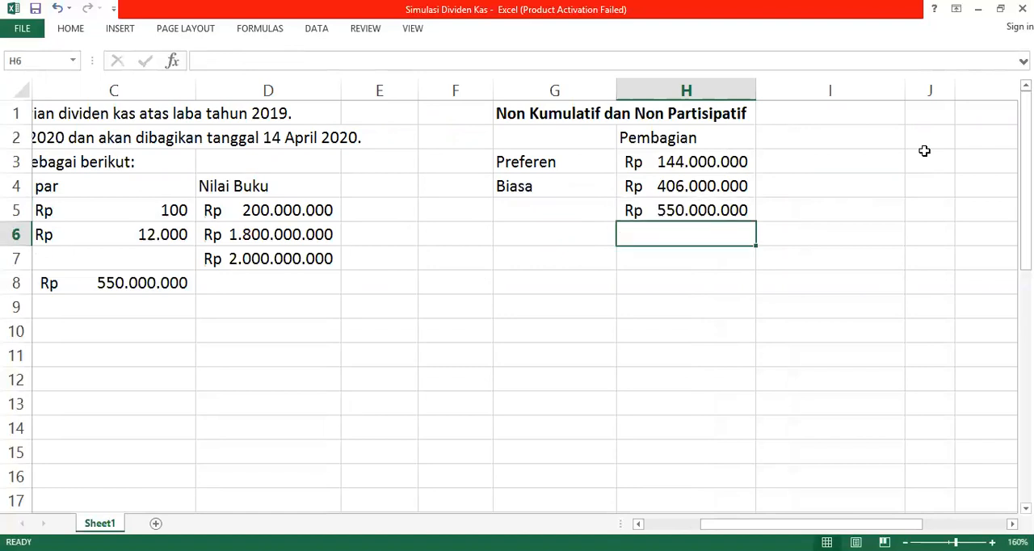
Step: Review the non-cumulative, non-participating allocation, checking its heading and the preferred and common dividend cells
{"action": "key", "text": "Left"}
{"action": "key", "text": "Up"}
{"action": "key", "text": "Up"}
{"action": "key", "text": "Up"}
{"action": "key", "text": "Up"}
{"action": "key", "text": "Up"}
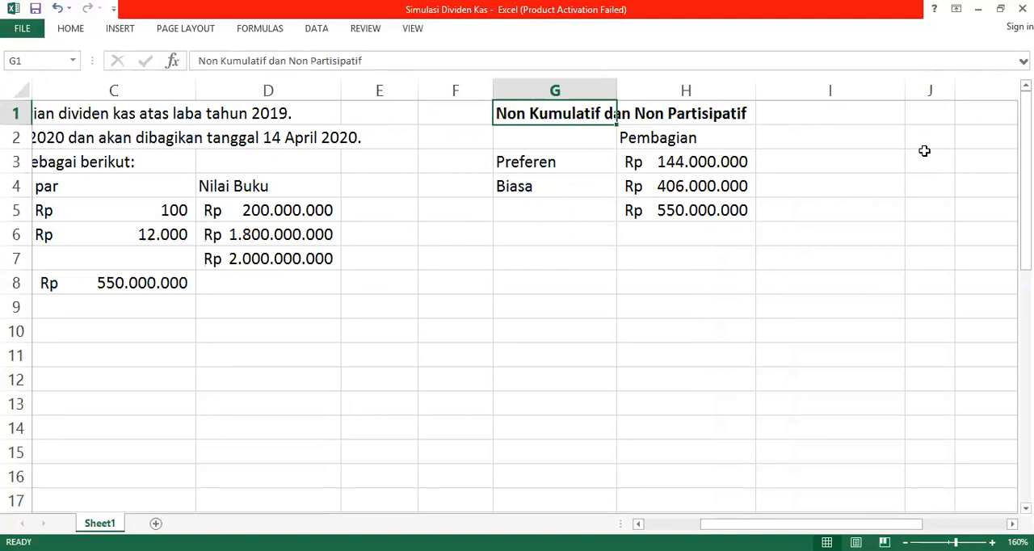
{"action": "key", "text": "Right"}
{"action": "key", "text": "Down"}
{"action": "key", "text": "Down"}
{"action": "key", "text": "Right"}
{"action": "key", "text": "Right"}
{"action": "key", "text": "Right"}
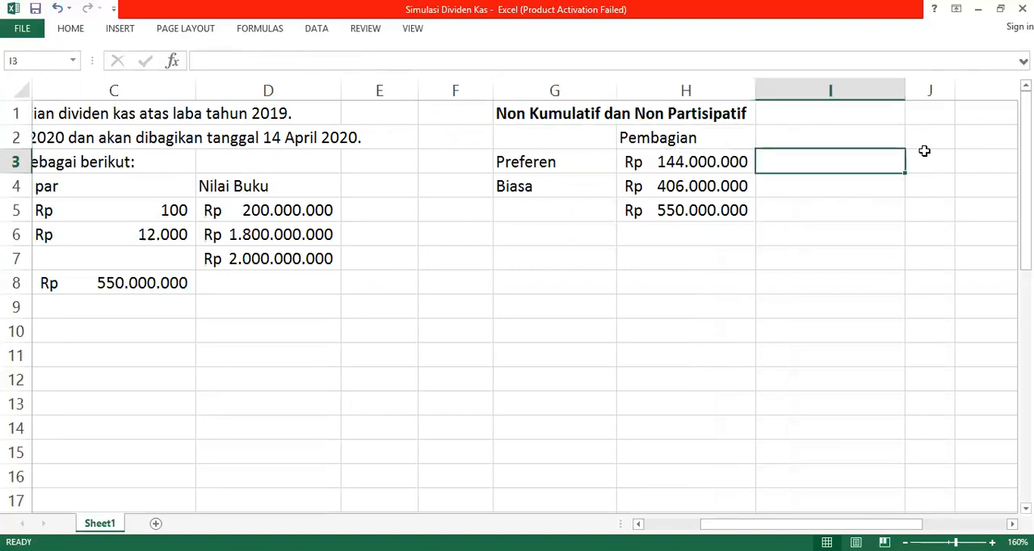
{"action": "key", "text": "Left"}
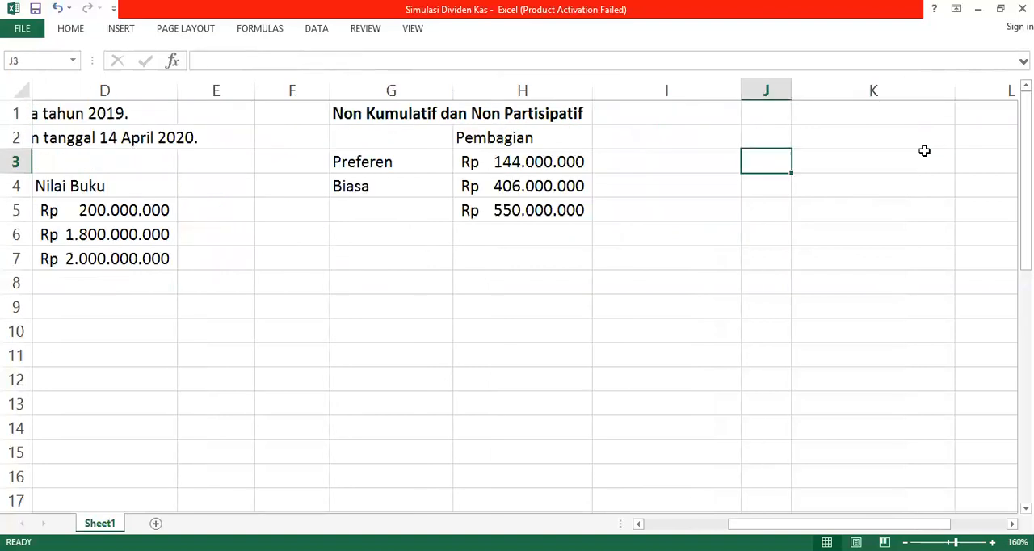
{"action": "key", "text": "Left"}
{"action": "key", "text": "Left"}
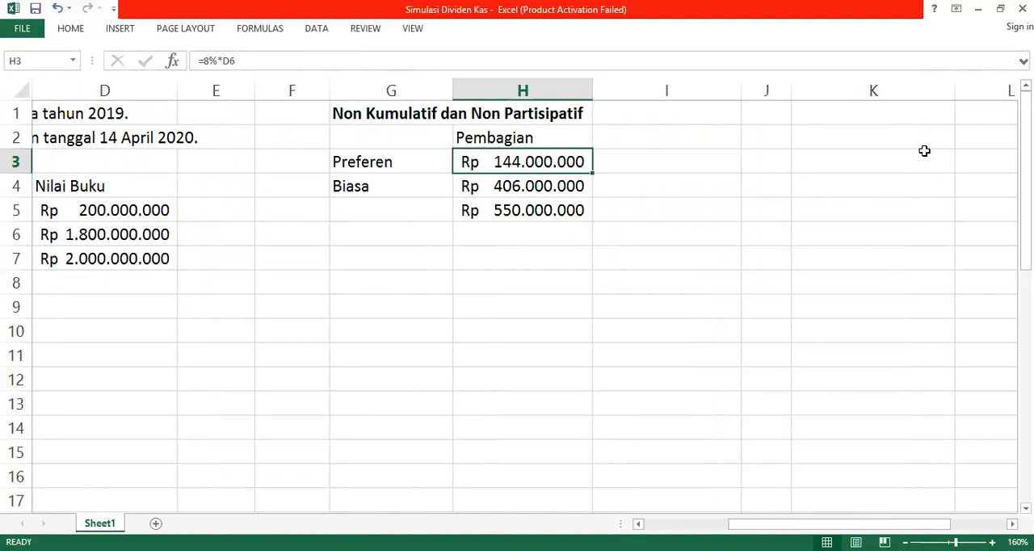
{"action": "key", "text": "Down"}
{"action": "key", "text": "Left"}
{"action": "key", "text": "Right"}
{"action": "key", "text": "Right"}
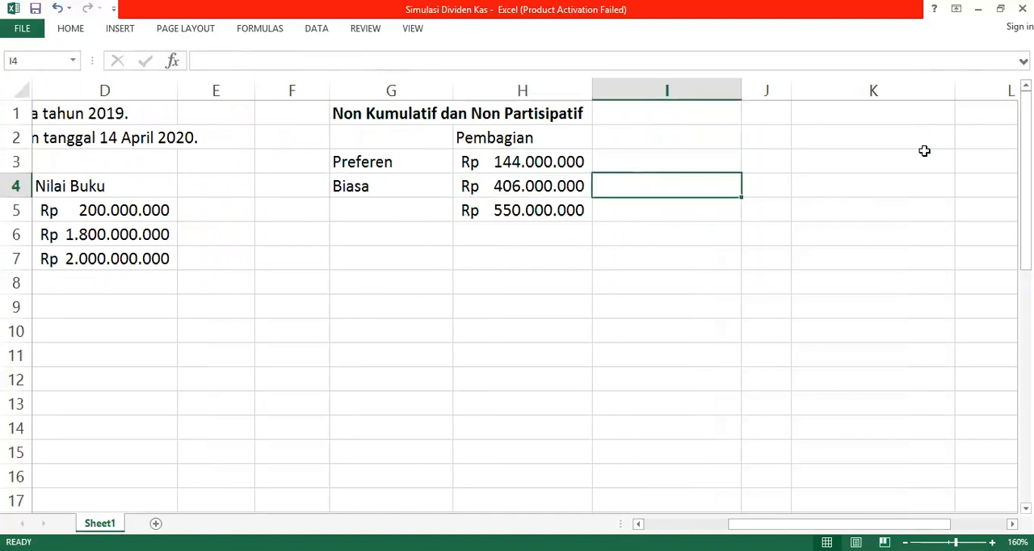
Step: Enter the heading "Jurnal" in cell J1 for the journal entries beside the allocation table
{"action": "key", "text": "Up"}
{"action": "key", "text": "Right"}
{"action": "key", "text": "Up"}
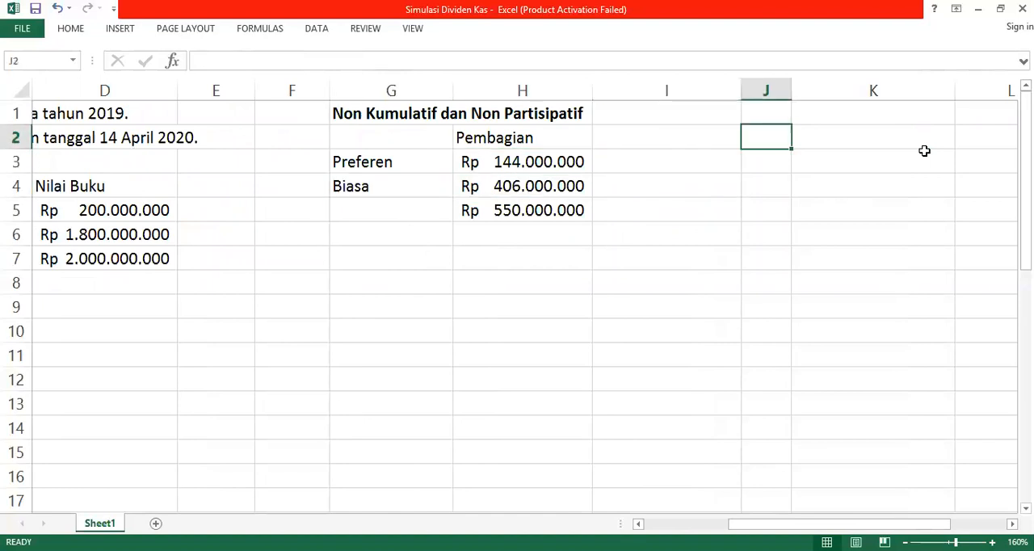
{"action": "key", "text": "Up"}
{"action": "type", "text": "Juar"}
{"action": "key", "text": "BackSpace"}
{"action": "key", "text": "BackSpace"}
{"action": "type", "text": "rnal"}
{"action": "key", "text": "Return"}
Step: Enter "Retained Earnings" in J2 as the debit account of the dividend declaration entry
{"action": "key", "text": "Right"}
{"action": "key", "text": "Right"}
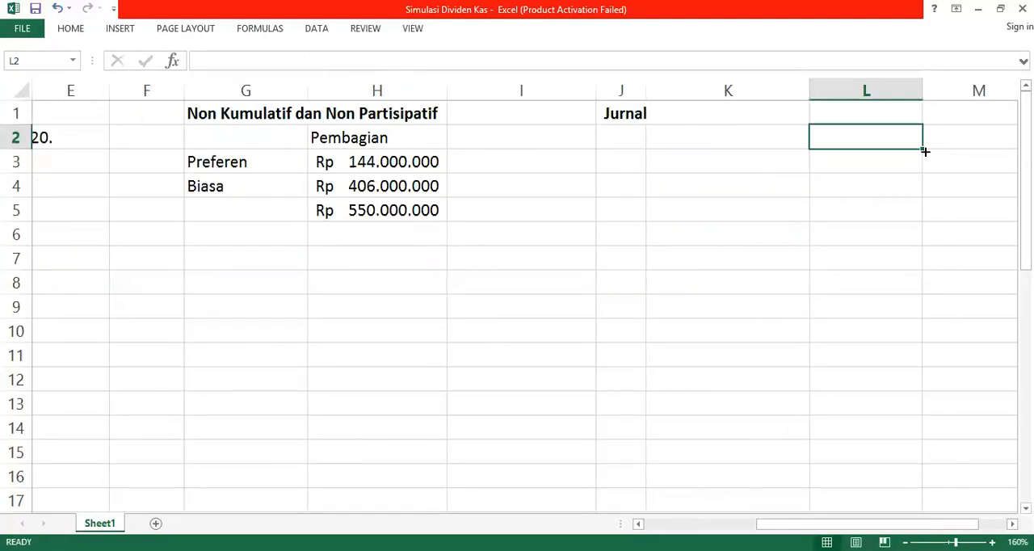
{"action": "key", "text": "Left"}
{"action": "key", "text": "Left"}
{"action": "type", "text": "R"}
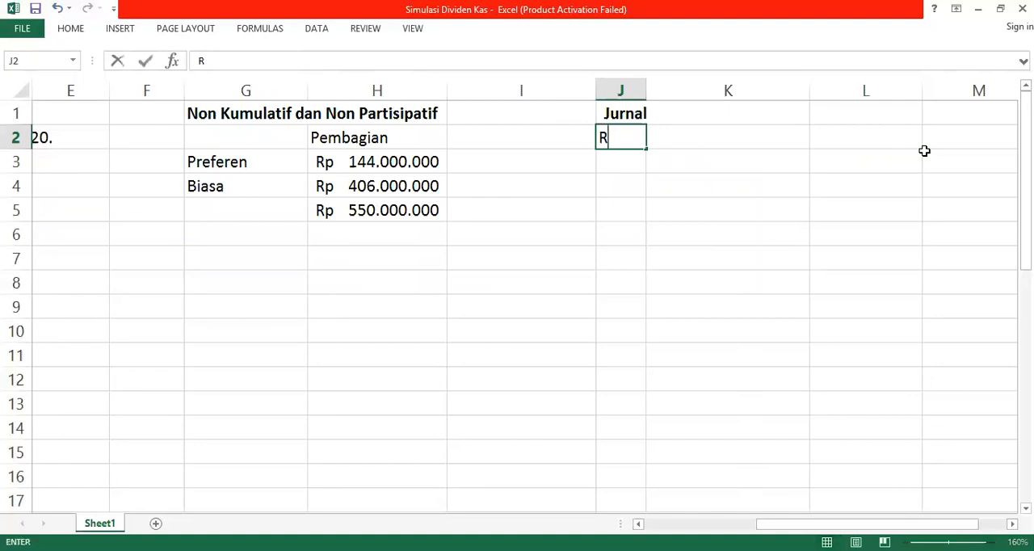
{"action": "type", "text": "etaine"}
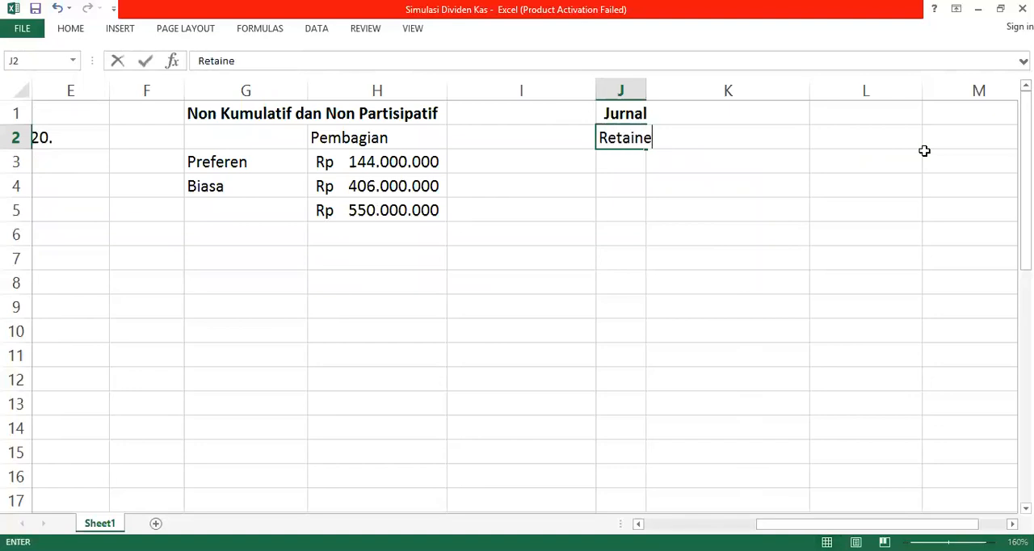
{"action": "type", "text": "d Earin"}
{"action": "key", "text": "BackSpace"}
{"action": "key", "text": "BackSpace"}
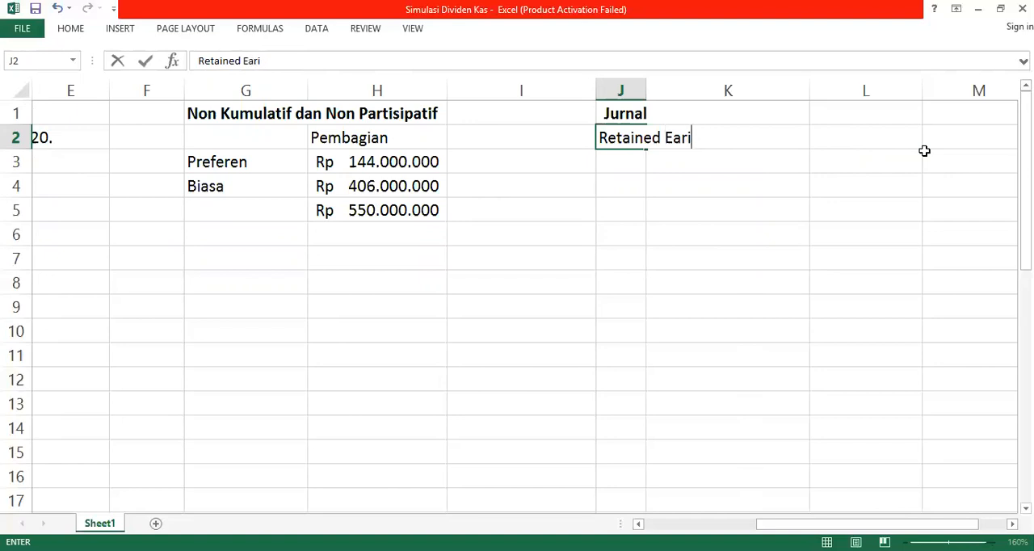
{"action": "type", "text": "nings"}
{"action": "key", "text": "Return"}
Step: Set the Retained Earnings debit in L2 to the total dividend by linking it to H5
{"action": "key", "text": "Right"}
{"action": "key", "text": "Up"}
{"action": "key", "text": "Right"}
{"action": "type", "text": "="}
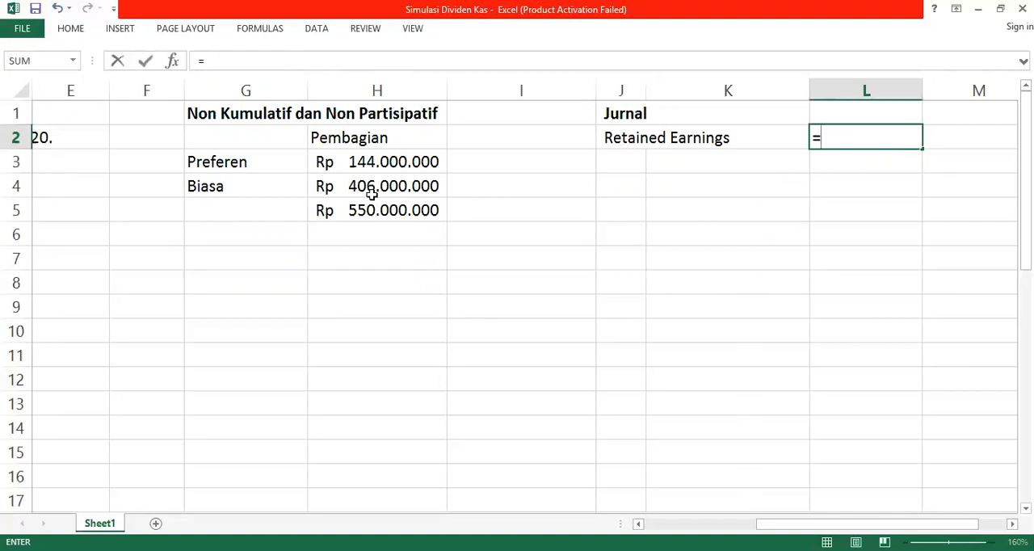
{"action": "left_click", "coordinate": [350, 212]}
{"action": "key", "text": "Return"}
Step: Add the credit account "Dividend Payable" in K3 with its amount in M3 linked to the debit in L2
{"action": "key", "text": "Left"}
{"action": "type", "text": "Dividend Payable"}
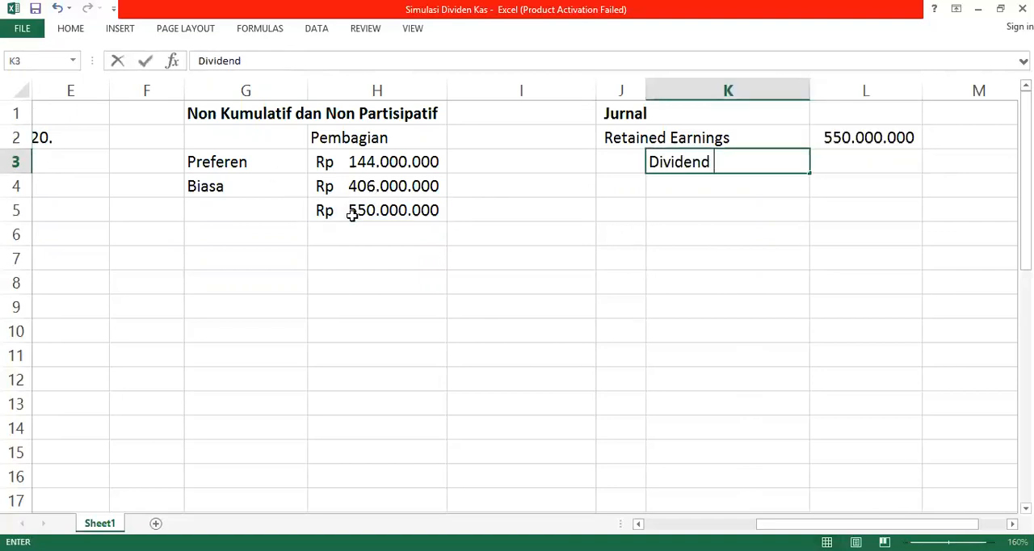
{"action": "key", "text": "Right"}
{"action": "key", "text": "Right"}
{"action": "type", "text": "="}
{"action": "key", "text": "Left"}
{"action": "key", "text": "Up"}
{"action": "key", "text": "Return"}
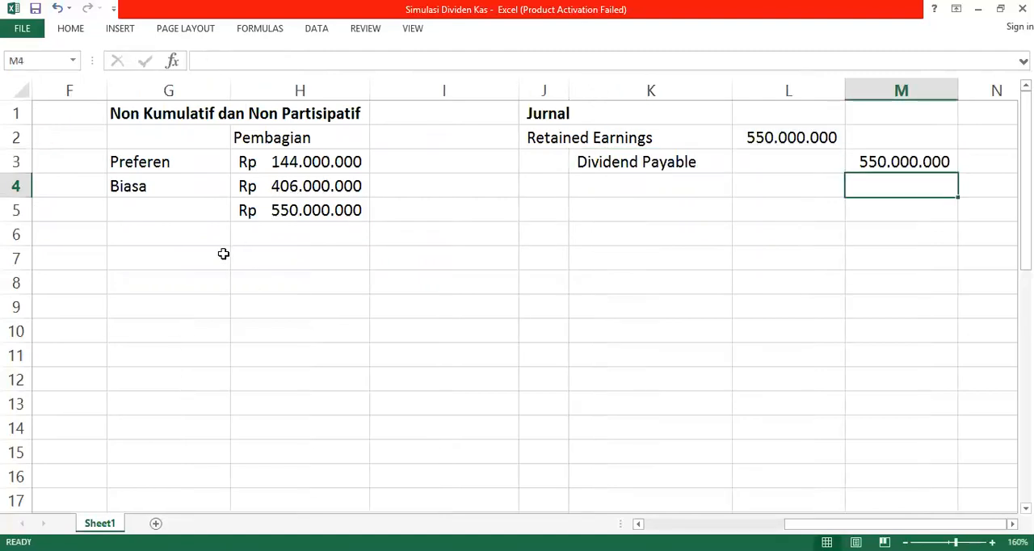
Step: Start the payment entry with "Dividend Payable" in J5 and its debit amount in L5 linked to M3
{"action": "left_click", "coordinate": [544, 208]}
{"action": "left_click", "coordinate": [544, 187]}
{"action": "left_click", "coordinate": [547, 201]}
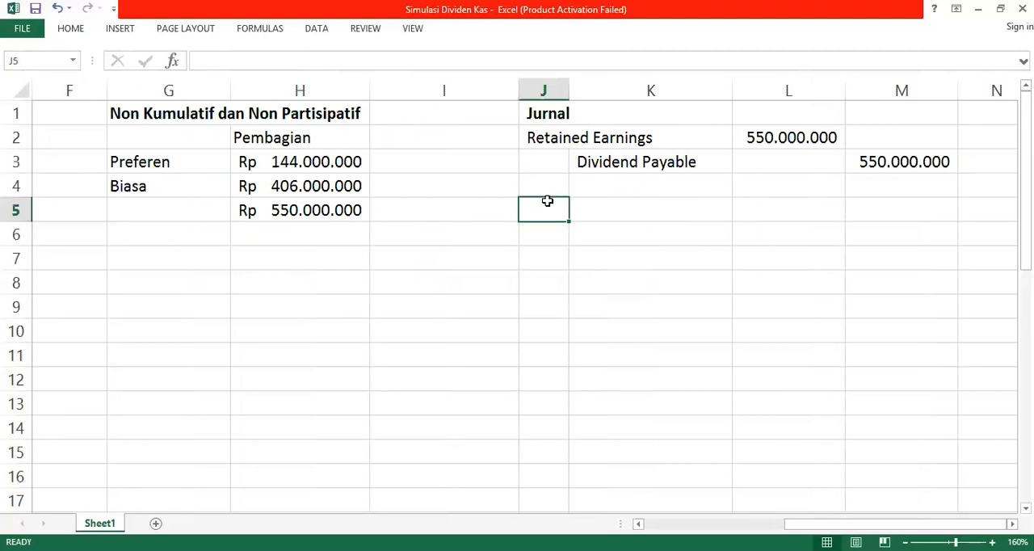
{"action": "type", "text": "Dividend Payable"}
{"action": "key", "text": "Tab"}
{"action": "key", "text": "Tab"}
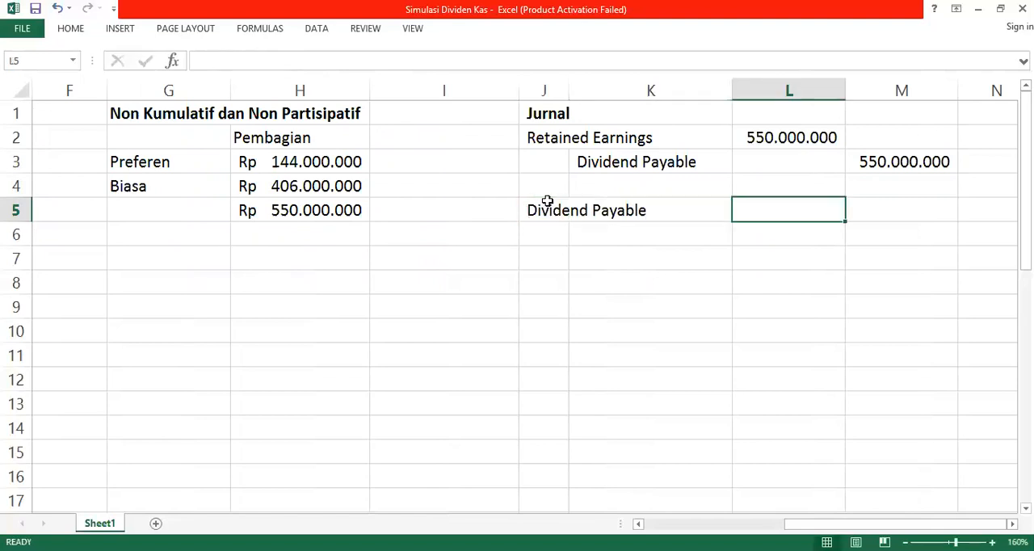
{"action": "type", "text": "="}
{"action": "key", "text": "Right"}
{"action": "key", "text": "Up"}
{"action": "key", "text": "Up"}
{"action": "key", "text": "Return"}
Step: Enter "Cash (to CS holder)" in K6 as the first credit account of the payment entry
{"action": "type", "text": "Cash ("}
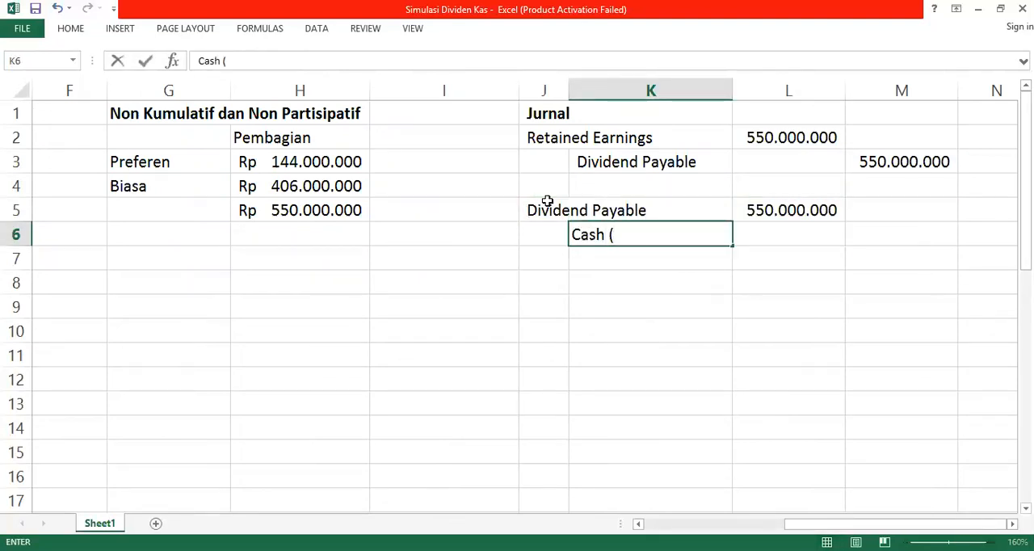
{"action": "type", "text": "to CS holder)"}
{"action": "key", "text": "ctrl+Return"}
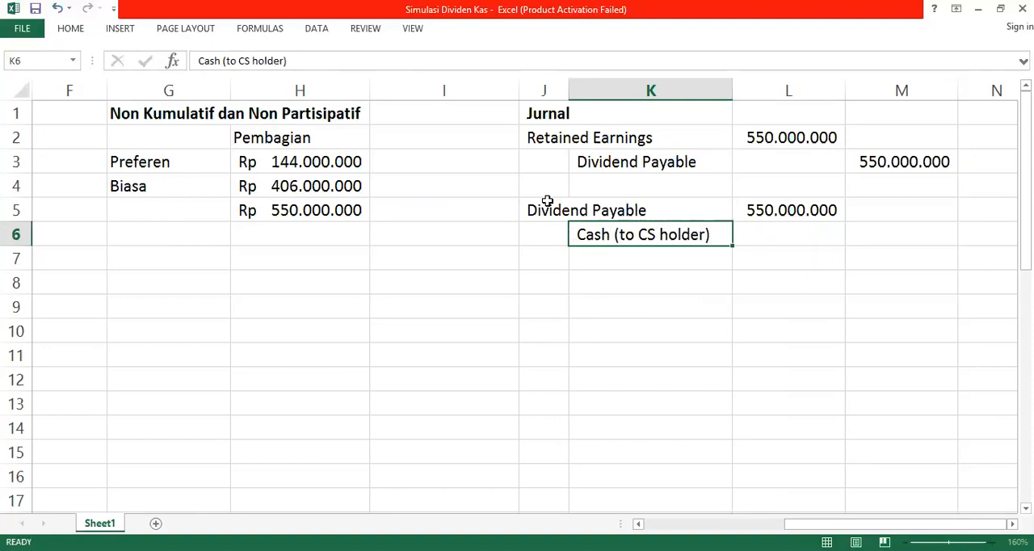
Step: Set the common-share cash credit in M6 by linking it to the Biasa allocation in H4
{"action": "key", "text": "Right"}
{"action": "key", "text": "Right"}
{"action": "type", "text": "="}
{"action": "key", "text": "Left"}
{"action": "key", "text": "Left"}
Step: Enter "Cash (to PS holder)" in K7 as the second credit account, and move to its credit amount cell
{"action": "key", "text": "Left"}
{"action": "key", "text": "Left"}
{"action": "key", "text": "Left"}
{"action": "key", "text": "Up"}
{"action": "key", "text": "Up"}
{"action": "key", "text": "Return"}
Step: Set the preferred-share cash credit in M7 by linking it to the Preferen allocation in H3
{"action": "key", "text": "Left"}
{"action": "key", "text": "Left"}
{"action": "key", "text": "Left"}
{"action": "key", "text": "Right"}
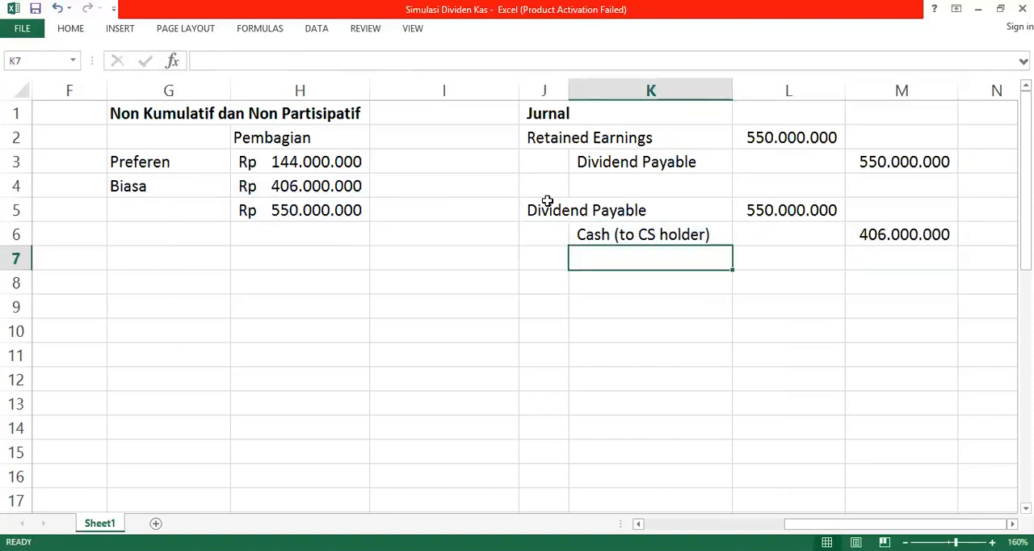
{"action": "type", "text": "Cash (to p"}
{"action": "key", "text": "BackSpace"}
{"action": "type", "text": "PS holder)"}
{"action": "key", "text": "Tab"}
{"action": "key", "text": "Tab"}
{"action": "type", "text": "="}
Step: Review the non-cumulative, non-participating allocation alongside the case data and the journal entries
{"action": "key", "text": "Left"}
{"action": "key", "text": "Left"}
{"action": "key", "text": "Left"}
{"action": "key", "text": "Left"}
{"action": "key", "text": "Left"}
{"action": "key", "text": "Up"}
{"action": "key", "text": "Up"}
{"action": "key", "text": "Up"}
{"action": "key", "text": "Up"}
{"action": "key", "text": "Return"}
{"action": "key", "text": "Left"}
{"action": "key", "text": "Left"}
{"action": "key", "text": "Left"}
{"action": "key", "text": "Left"}
{"action": "key", "text": "Left"}
{"action": "key", "text": "Left"}
{"action": "key", "text": "Left"}
{"action": "key", "text": "Up"}
{"action": "key", "text": "Up"}
{"action": "key", "text": "Up"}
{"action": "key", "text": "Up"}
{"action": "key", "text": "Up"}
{"action": "key", "text": "Up"}
{"action": "key", "text": "Up"}
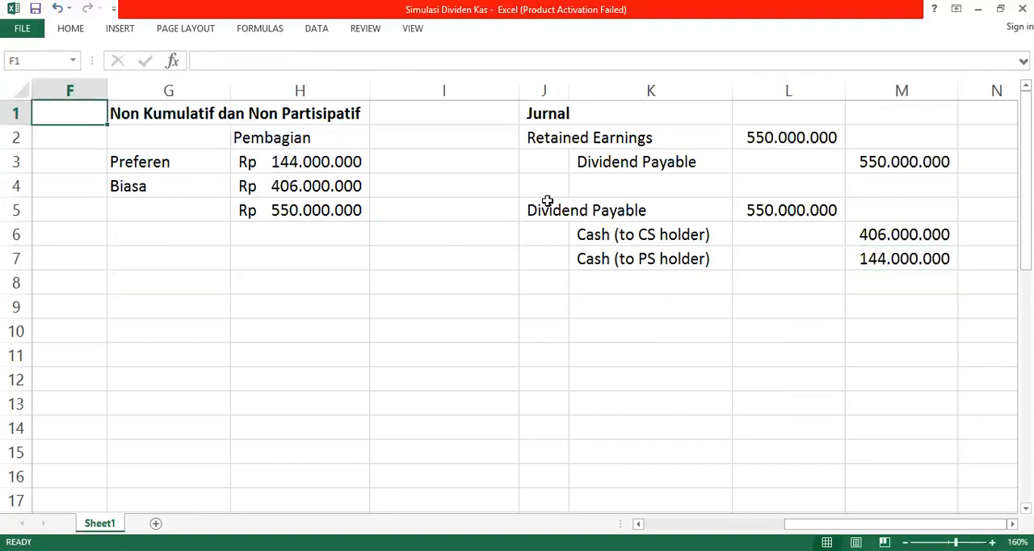
{"action": "key", "text": "Right"}
{"action": "key", "text": "Right"}
{"action": "key", "text": "Left"}
{"action": "key", "text": "Down"}
{"action": "key", "text": "Up"}
{"action": "key", "text": "Left"}
{"action": "key", "text": "Left"}
{"action": "key", "text": "Left"}
{"action": "key", "text": "Right"}
{"action": "key", "text": "Right"}
{"action": "key", "text": "Right"}
{"action": "key", "text": "Down"}
{"action": "key", "text": "Down"}
{"action": "key", "text": "Down"}
{"action": "key", "text": "Up"}
{"action": "key", "text": "Right"}
{"action": "key", "text": "Left"}
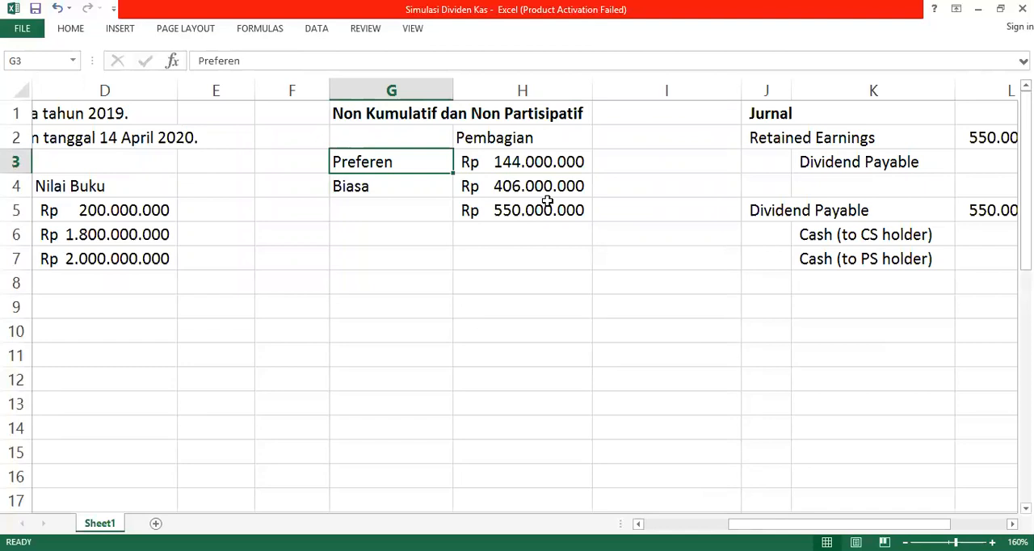
{"action": "key", "text": "Left"}
{"action": "key", "text": "Right"}
{"action": "key", "text": "Left"}
{"action": "key", "text": "Left"}
{"action": "key", "text": "Right"}
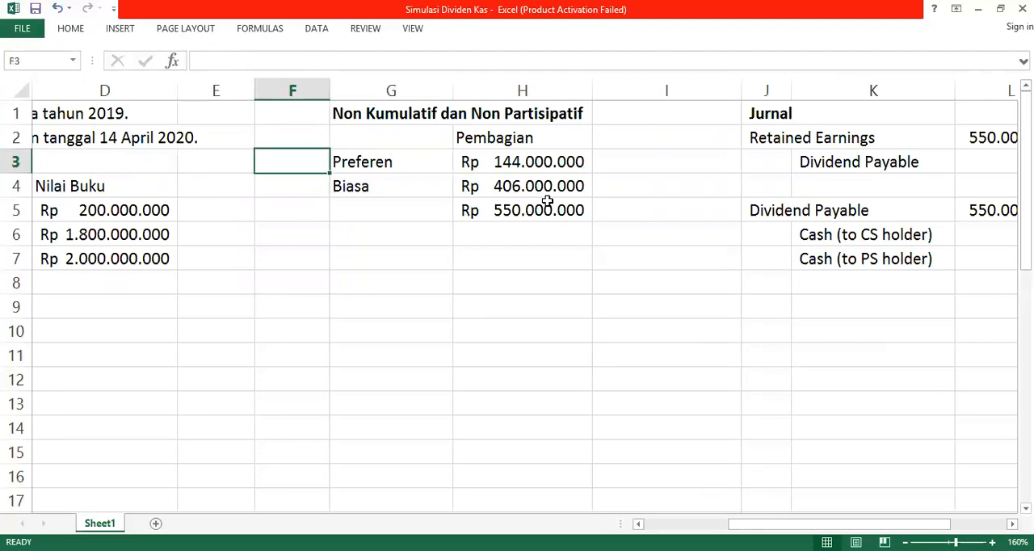
Step: Enter the heading "NonPartisipatif dan Kumulatif (2 tahun tidak dibagi)" in G7 for the second scenario
{"action": "key", "text": "Down"}
{"action": "key", "text": "Down"}
{"action": "key", "text": "Down"}
{"action": "key", "text": "Down"}
{"action": "key", "text": "Right"}
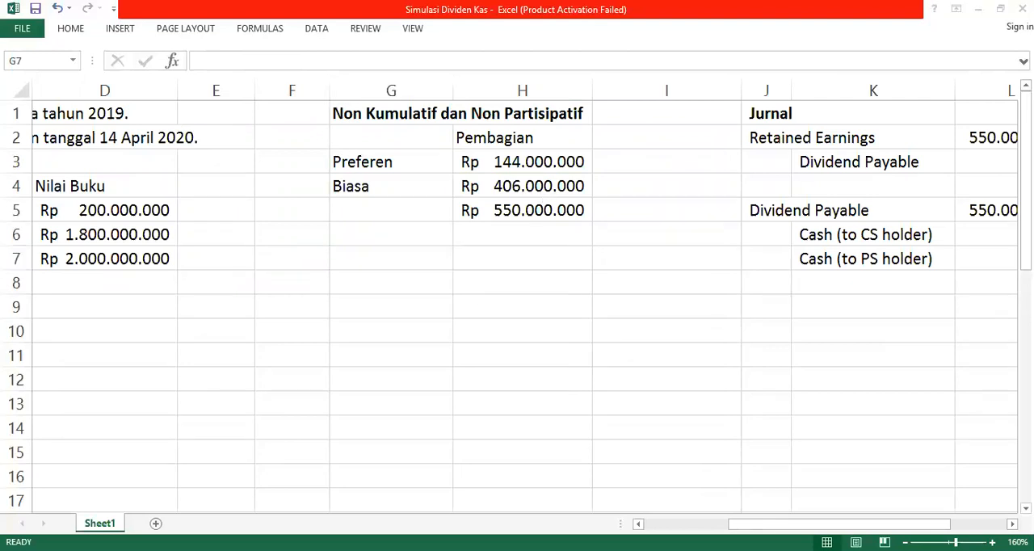
{"action": "left_click", "coordinate": [384, 314]}
{"action": "type", "text": "Nonp"}
{"action": "key", "text": "BackSpace"}
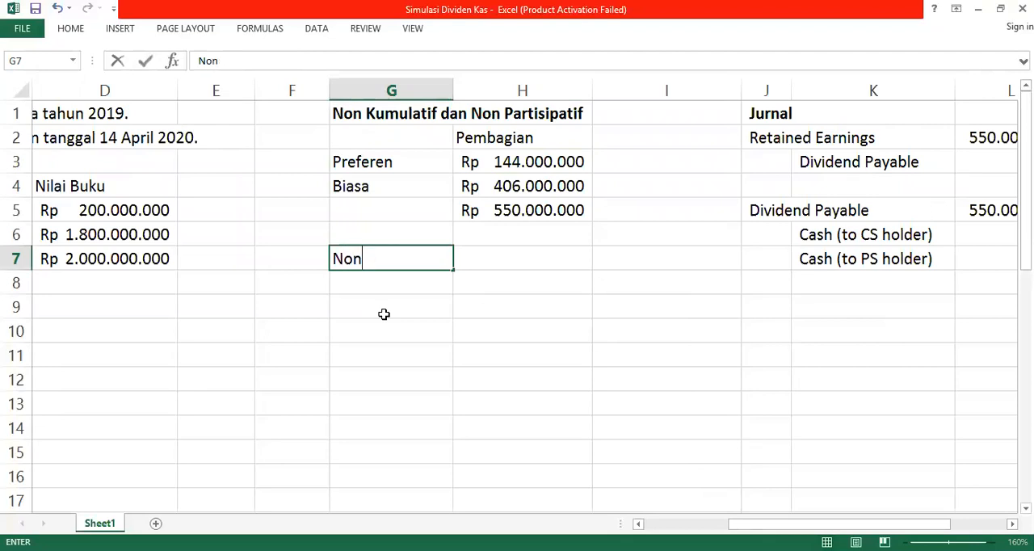
{"action": "type", "text": "Partisipatif "}
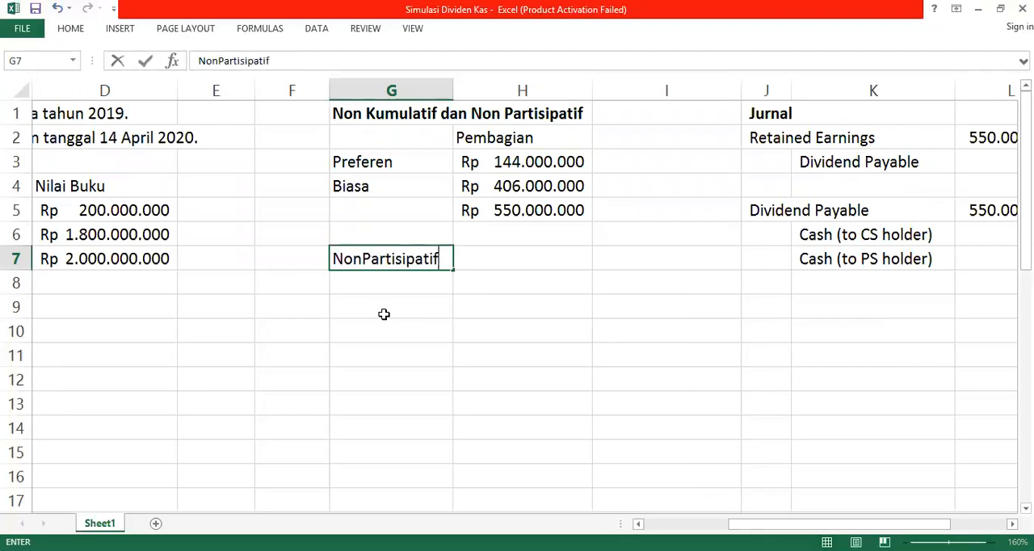
{"action": "type", "text": "D"}
{"action": "key", "text": "BackSpace"}
{"action": "type", "text": "dan Kumulatif"}
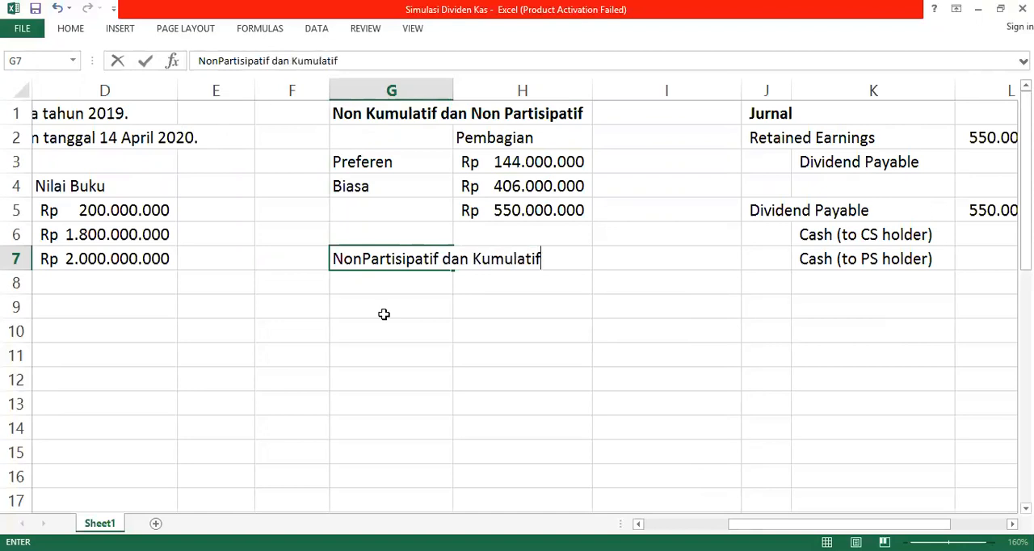
{"action": "type", "text": " (2 tahun"}
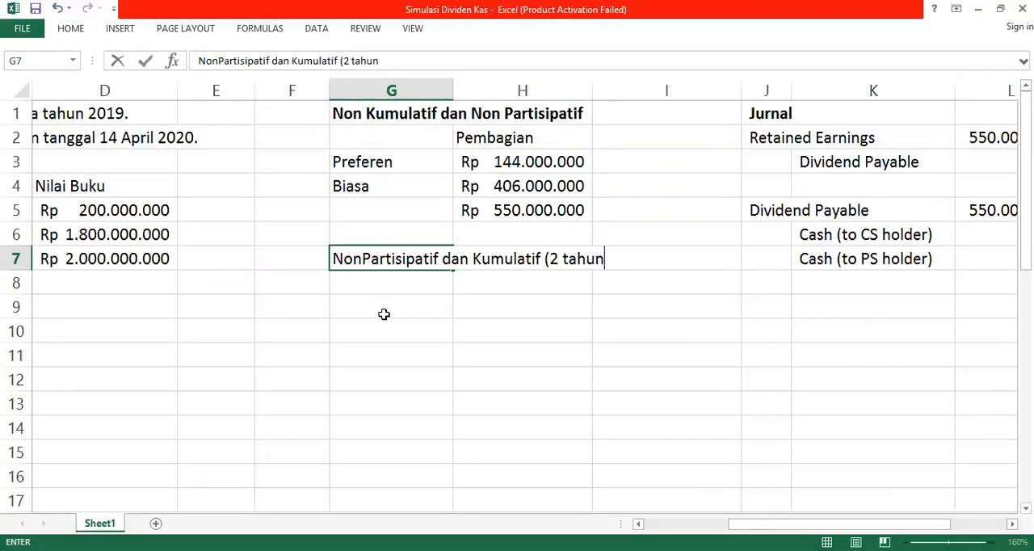
{"action": "type", "text": " tidak dibago"}
{"action": "key", "text": "BackSpace"}
{"action": "type", "text": "i)"}
{"action": "key", "text": "Return"}
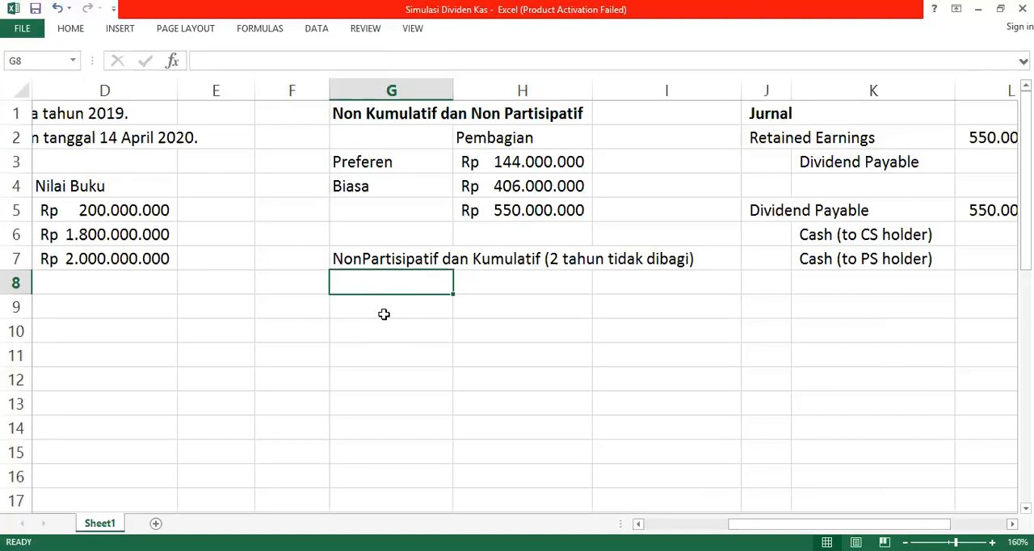
Step: Enter "Preferen" in G9 as the preferred-share row label of the cumulative scenario
{"action": "left_click", "coordinate": [384, 314]}
{"action": "type", "text": "Pre"}
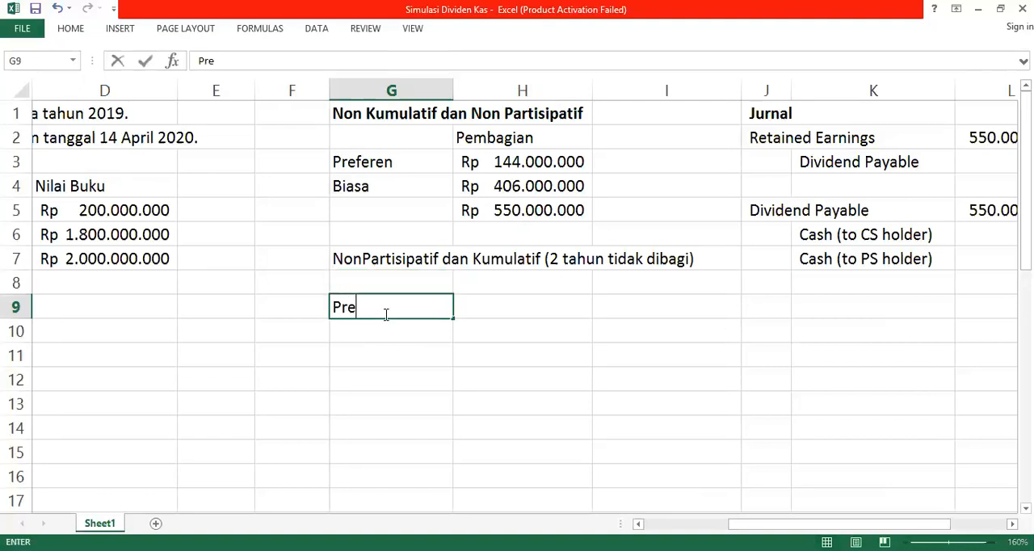
{"action": "type", "text": "feren"}
{"action": "key", "text": "Tab"}
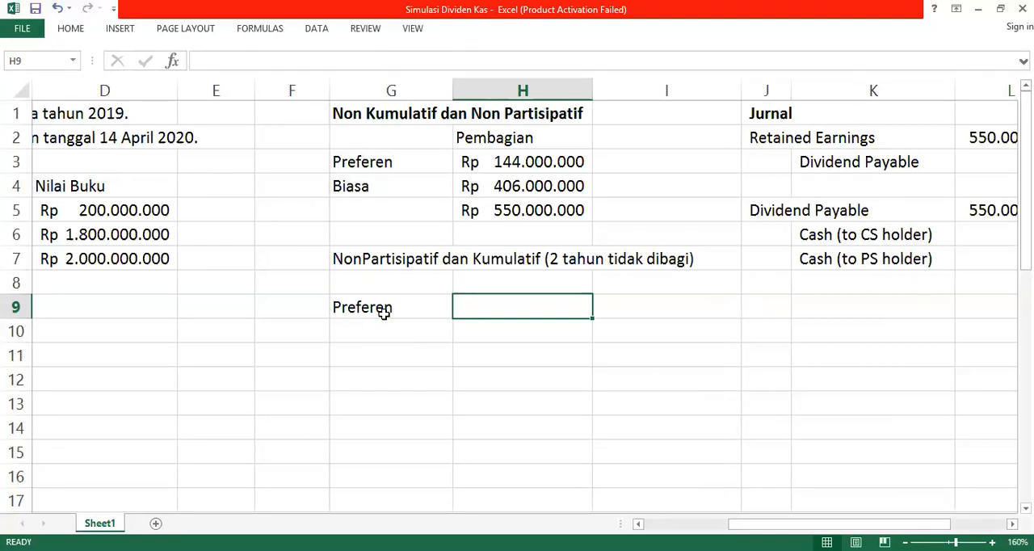
Step: Make the cumulative scenario heading in G7 bold
{"action": "left_click", "coordinate": [385, 314]}
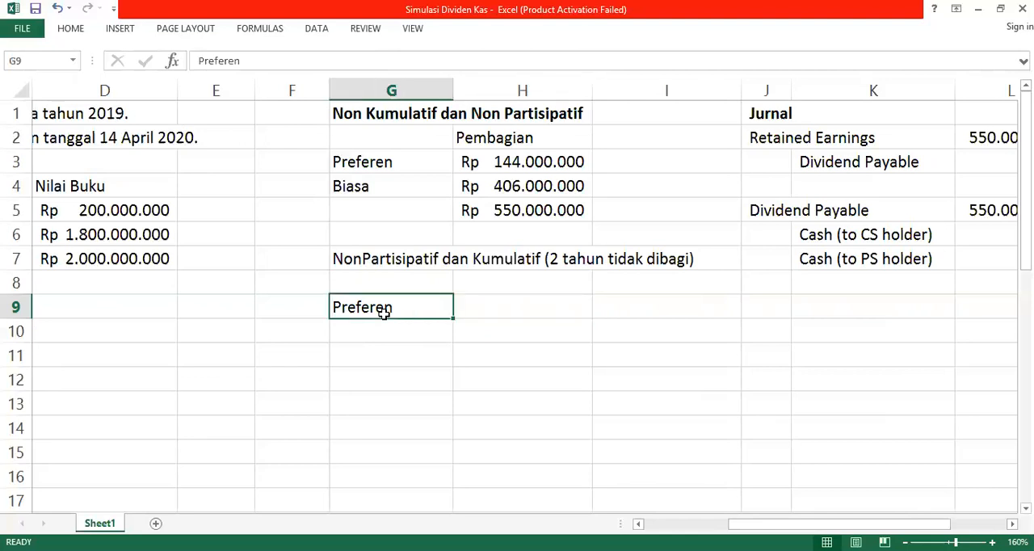
{"action": "key", "text": "Up"}
{"action": "key", "text": "Up"}
{"action": "key", "text": "ctrl+b"}
{"action": "key", "text": "Down"}
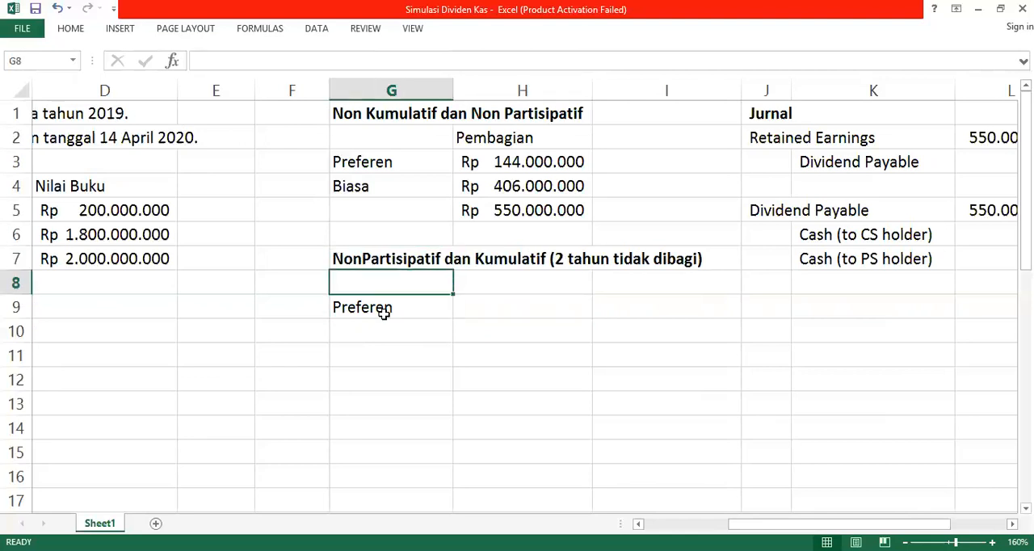
{"action": "key", "text": "Right"}
{"action": "key", "text": "Up"}
{"action": "key", "text": "Right"}
{"action": "key", "text": "Left"}
{"action": "key", "text": "Right"}
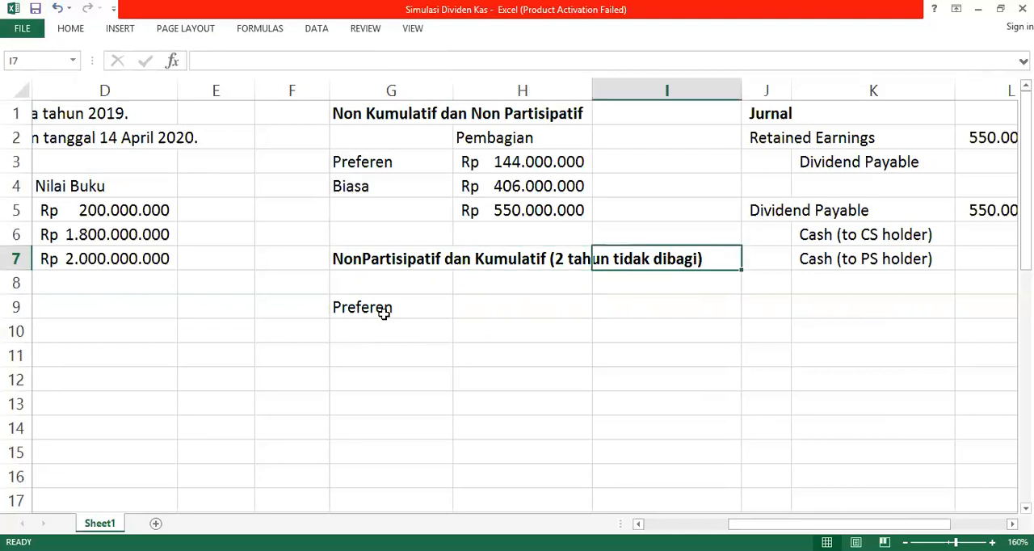
{"action": "key", "text": "Left"}
{"action": "key", "text": "Left"}
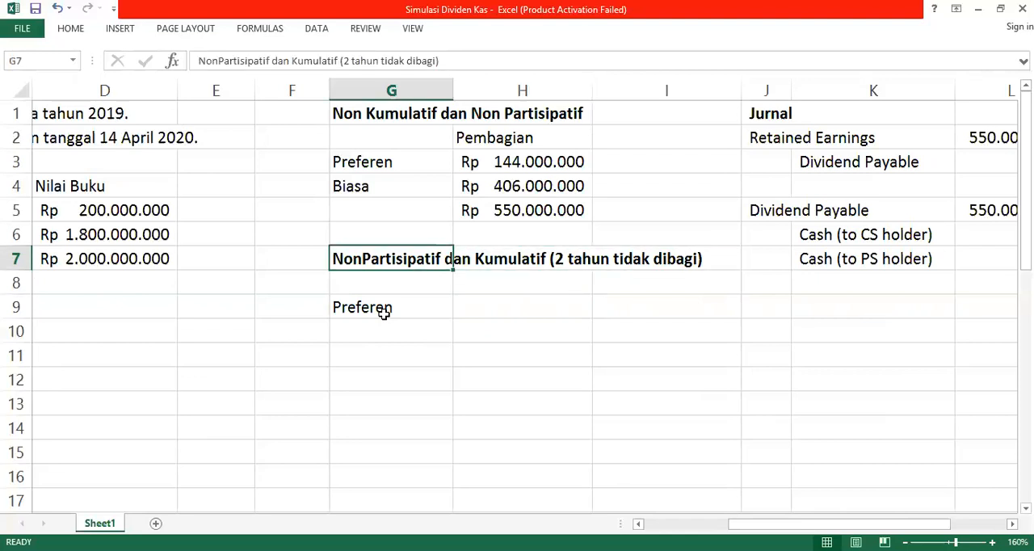
Step: Calculate the Preferen dividend in H9 as 8% times 3 years times the preferred book value, using =8%*3*D6
{"action": "key", "text": "Down"}
{"action": "key", "text": "Down"}
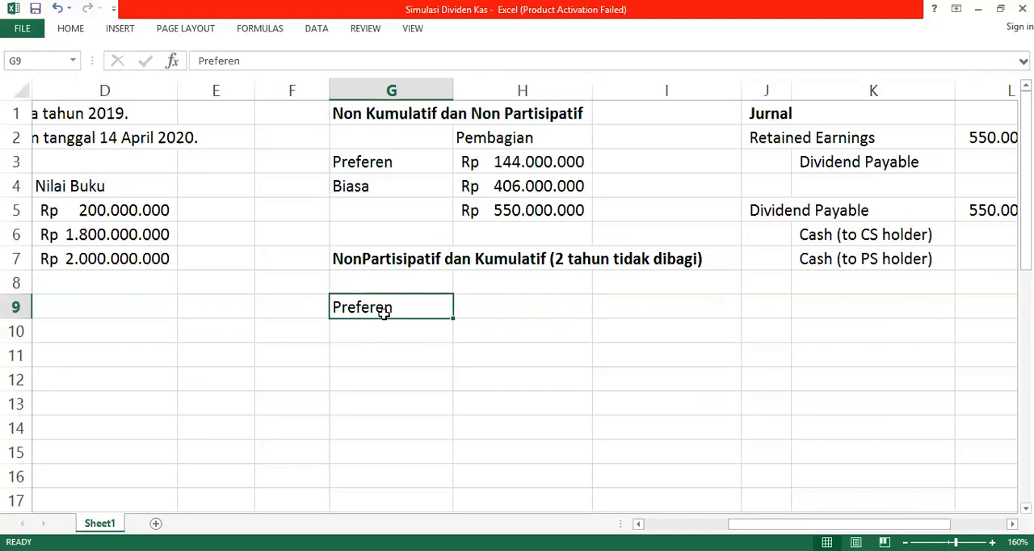
{"action": "key", "text": "Right"}
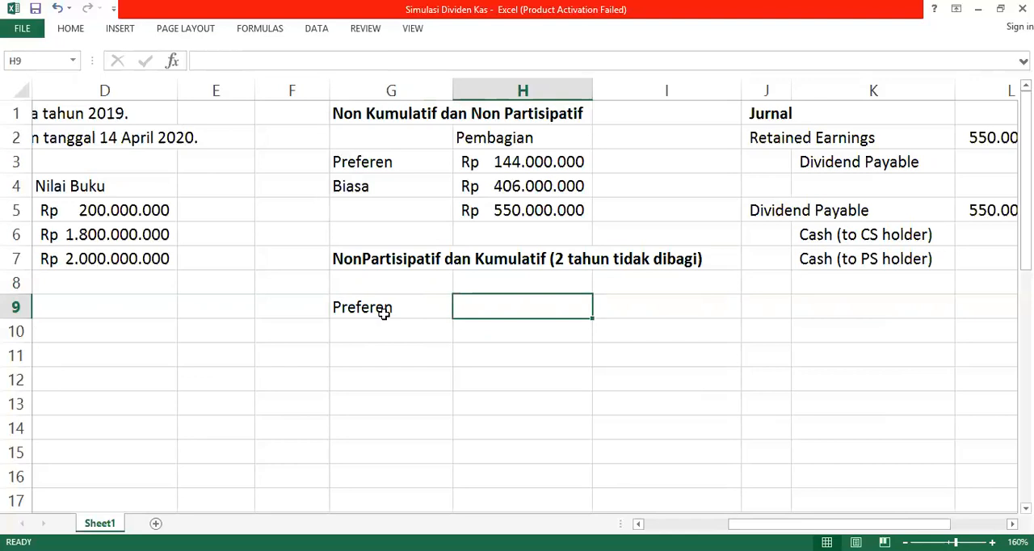
{"action": "type", "text": "="}
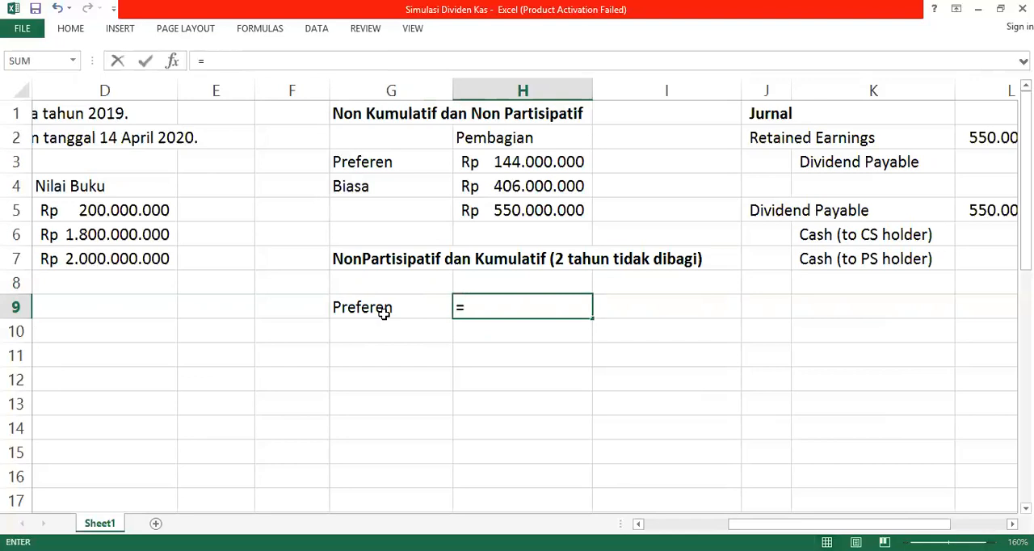
{"action": "type", "text": "8%"}
{"action": "type", "text": "*"}
{"action": "type", "text": "3"}
{"action": "type", "text": "*"}
{"action": "key", "text": "Left"}
{"action": "key", "text": "Left"}
{"action": "key", "text": "Left"}
{"action": "key", "text": "Left"}
{"action": "key", "text": "Up"}
{"action": "key", "text": "Up"}
{"action": "key", "text": "Up"}
{"action": "key", "text": "Left"}
{"action": "key", "text": "Right"}
{"action": "key", "text": "Return"}
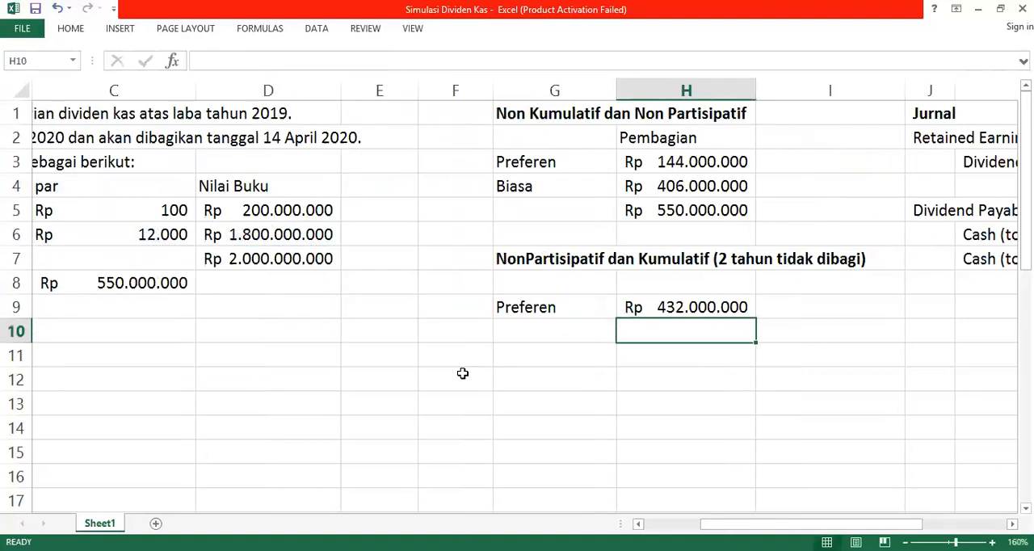
Step: Enter "Biasa" in G10 as the common-share row label of the cumulative scenario
{"action": "key", "text": "Left"}
{"action": "type", "text": "Biasa"}
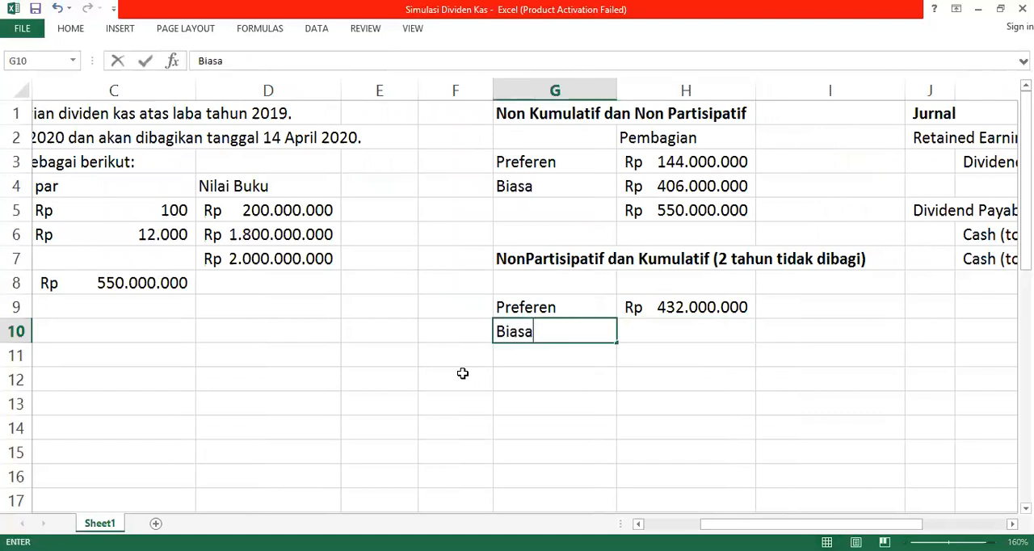
{"action": "key", "text": "Tab"}
{"action": "type", "text": "="}
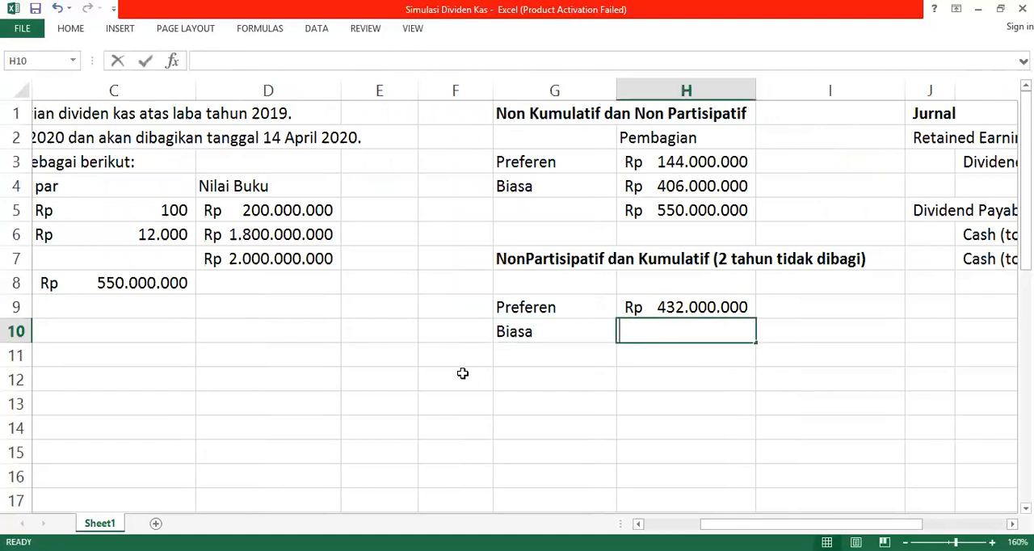
{"action": "key", "text": "Left"}
{"action": "key", "text": "BackSpace"}
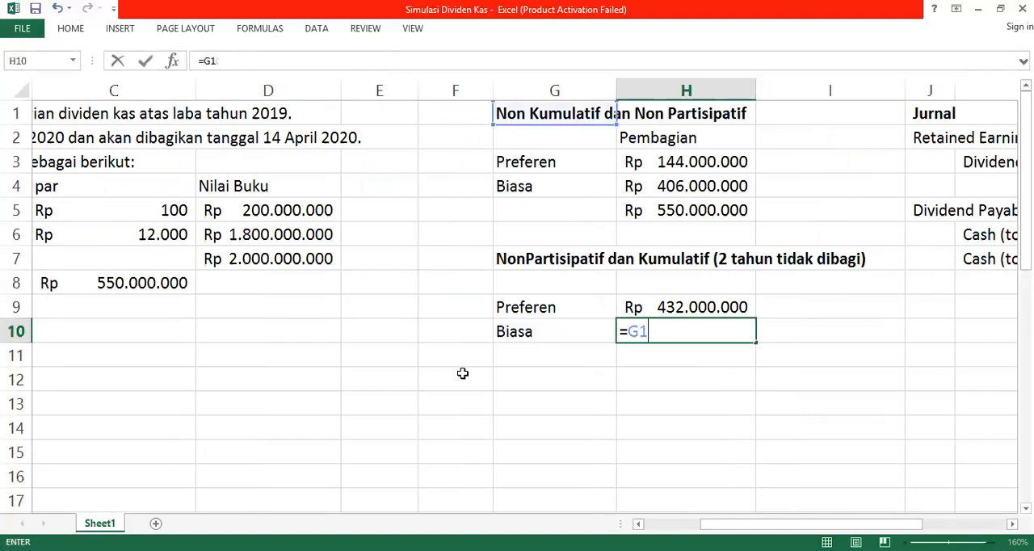
{"action": "key", "text": "BackSpace"}
{"action": "key", "text": "BackSpace"}
{"action": "key", "text": "BackSpace"}
{"action": "key", "text": "Down"}
{"action": "key", "text": "Left"}
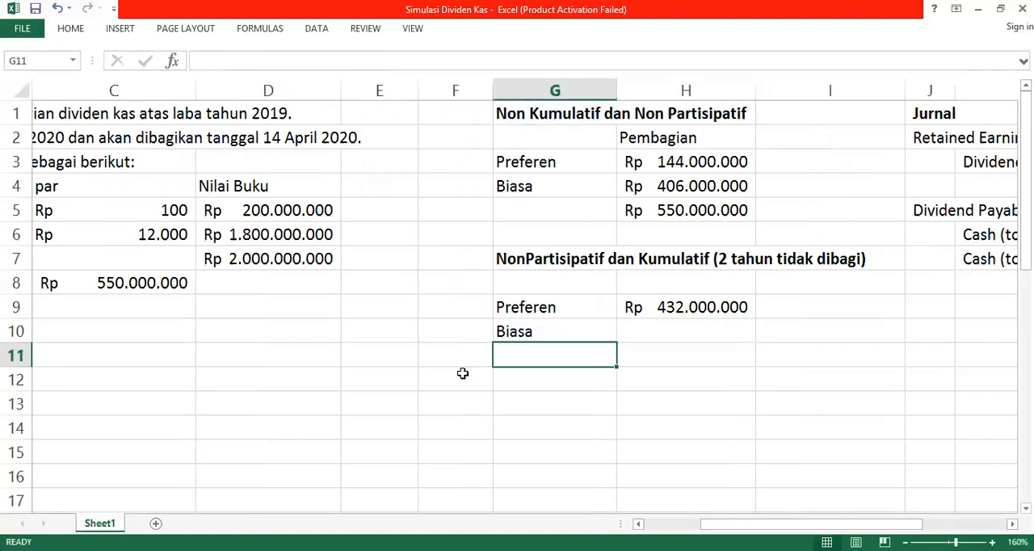
Step: Calculate the Biasa dividend in H10 as the total dividend minus the preferred share, using =H5-H9
{"action": "key", "text": "Up"}
{"action": "key", "text": "Right"}
{"action": "type", "text": "="}
{"action": "key", "text": "Up"}
{"action": "key", "text": "Up"}
{"action": "key", "text": "Up"}
{"action": "key", "text": "Up"}
{"action": "key", "text": "Up"}
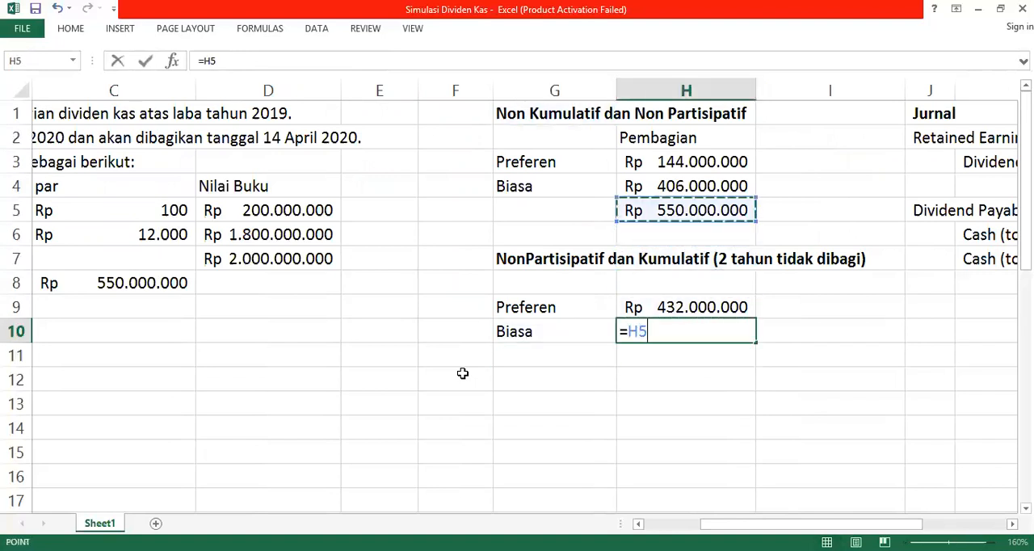
{"action": "type", "text": "-"}
Step: Total the Preferen and Biasa dividends of the cumulative scenario with a sum in H11
{"action": "key", "text": "Up"}
{"action": "key", "text": "Return"}
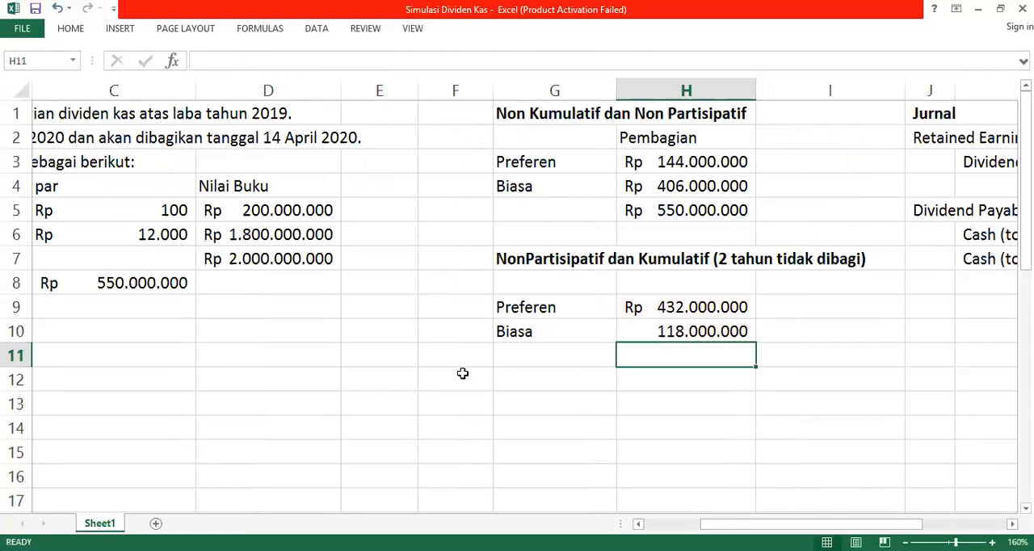
{"action": "key", "text": "F2"}
{"action": "key", "text": "alt+equal"}
{"action": "key", "text": "Return"}
{"action": "key", "text": "Right"}
{"action": "key", "text": "Right"}
{"action": "key", "text": "Right"}
Step: Copy the first scenario's journal entries in J2:M7 and paste them starting at J9
{"action": "key", "text": "Up"}
{"action": "key", "text": "Up"}
{"action": "key", "text": "Up"}
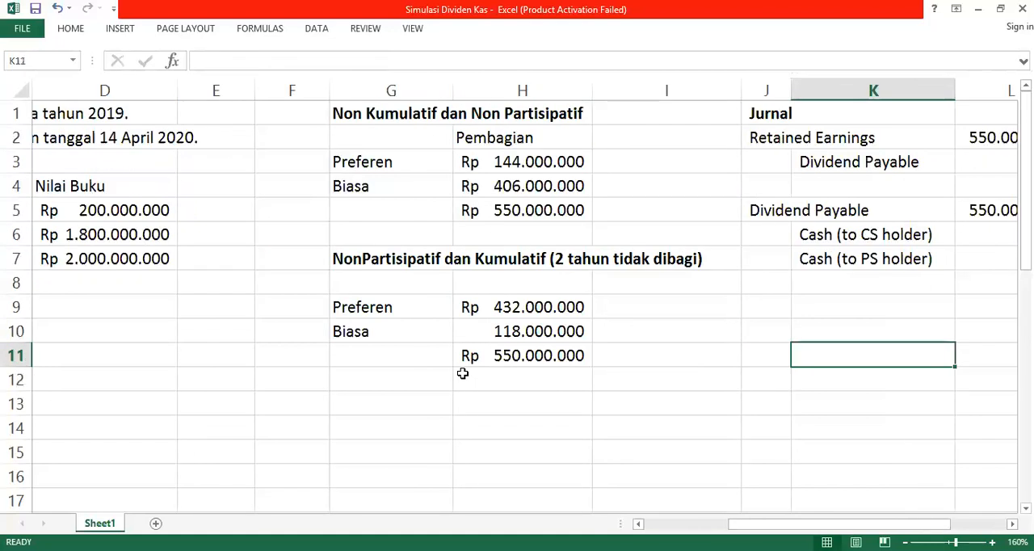
{"action": "key", "text": "Up"}
{"action": "key", "text": "Up"}
{"action": "key", "text": "Up"}
{"action": "key", "text": "Up"}
{"action": "key", "text": "Up"}
{"action": "key", "text": "Up"}
{"action": "key", "text": "Up"}
{"action": "key", "text": "Up"}
{"action": "key", "text": "Left"}
{"action": "key", "text": "Down"}
{"action": "key", "text": "shift+Down"}
{"action": "key", "text": "shift+Down"}
{"action": "key", "text": "shift+Down"}
{"action": "key", "text": "shift+Down"}
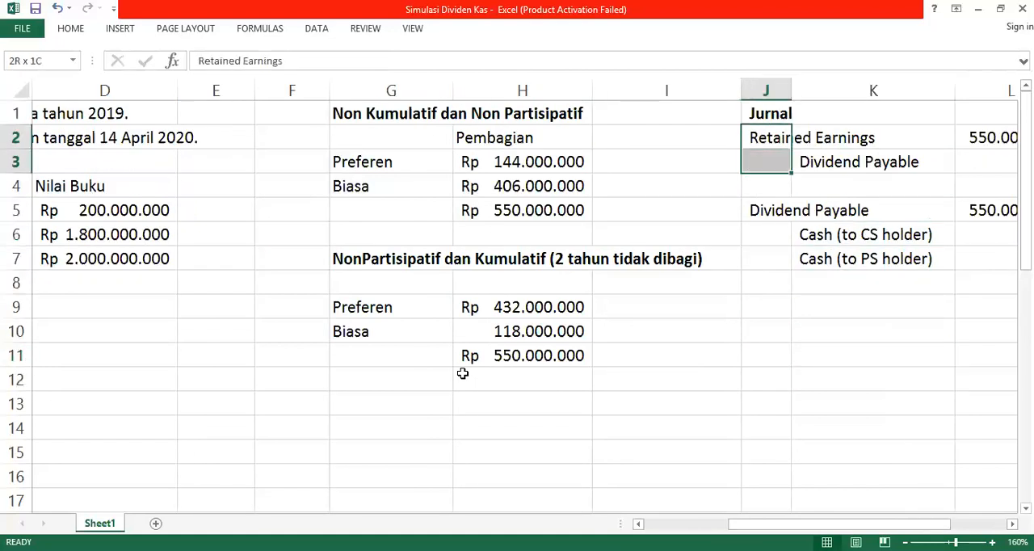
{"action": "key", "text": "shift+Down"}
{"action": "key", "text": "shift+Right"}
{"action": "key", "text": "shift+Right"}
{"action": "key", "text": "shift+Right"}
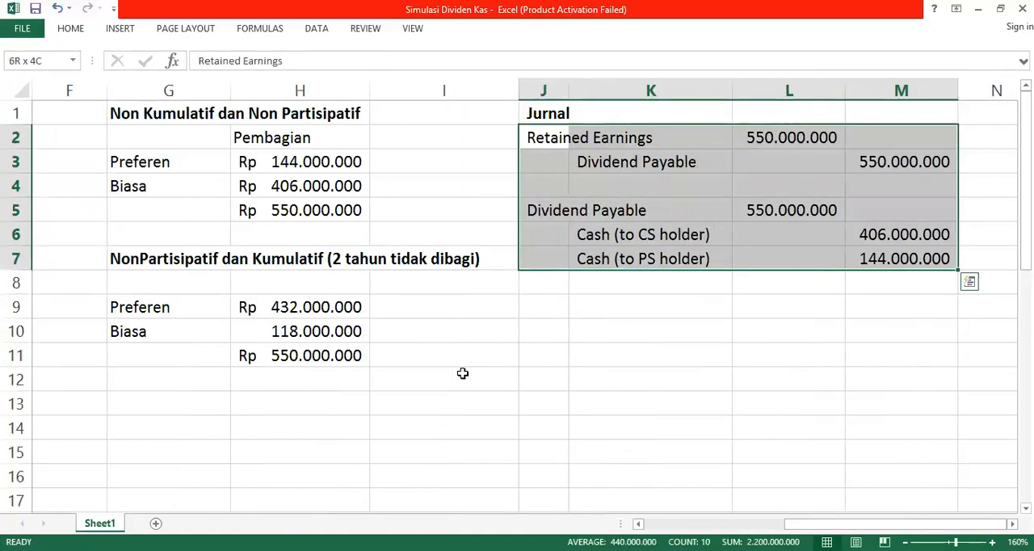
{"action": "key", "text": "ctrl+c"}
{"action": "key", "text": "Down"}
{"action": "key", "text": "Down"}
{"action": "key", "text": "Down"}
{"action": "key", "text": "Down"}
{"action": "key", "text": "Down"}
{"action": "key", "text": "Down"}
{"action": "key", "text": "Down"}
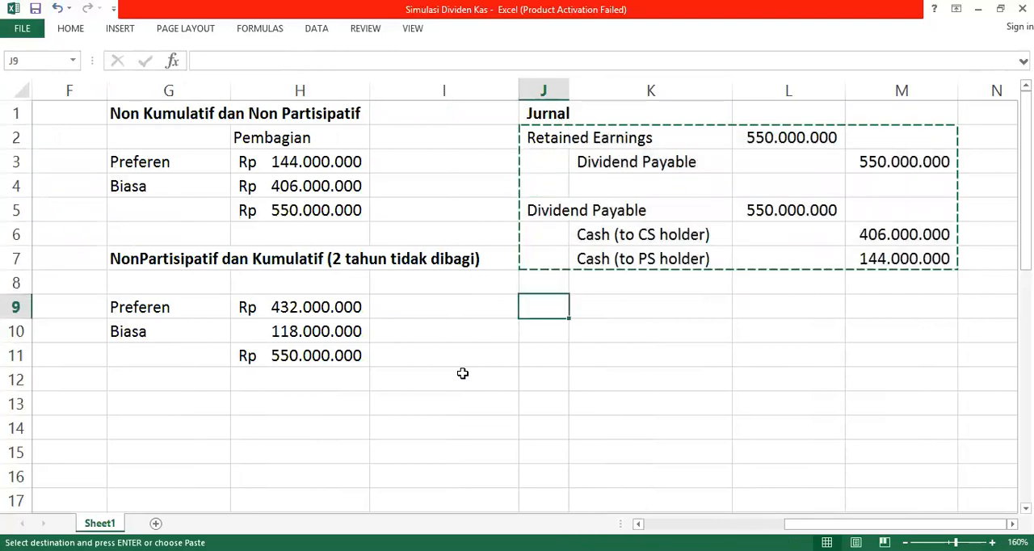
{"action": "key", "text": "ctrl+v"}
{"action": "key", "text": "Down"}
{"action": "key", "text": "Up"}
Step: Replace the Retained Earnings debit in L9 of the copied journal with a reference to the first journal's debit amount
{"action": "key", "text": "Right"}
{"action": "key", "text": "Right"}
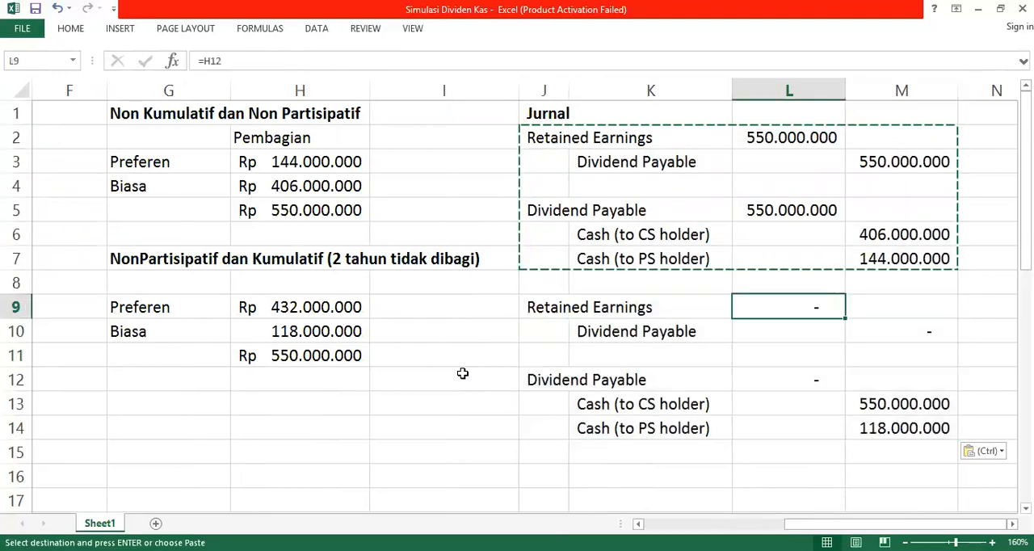
{"action": "type", "text": "="}
{"action": "key", "text": "Up"}
{"action": "key", "text": "Up"}
{"action": "key", "text": "Up"}
{"action": "key", "text": "Up"}
{"action": "key", "text": "Return"}
Step: Link the Cash (to CS holder) credit in M13 to the cumulative scenario's Biasa dividend, using =H10
{"action": "key", "text": "Down"}
{"action": "key", "text": "Down"}
{"action": "key", "text": "Down"}
{"action": "key", "text": "Right"}
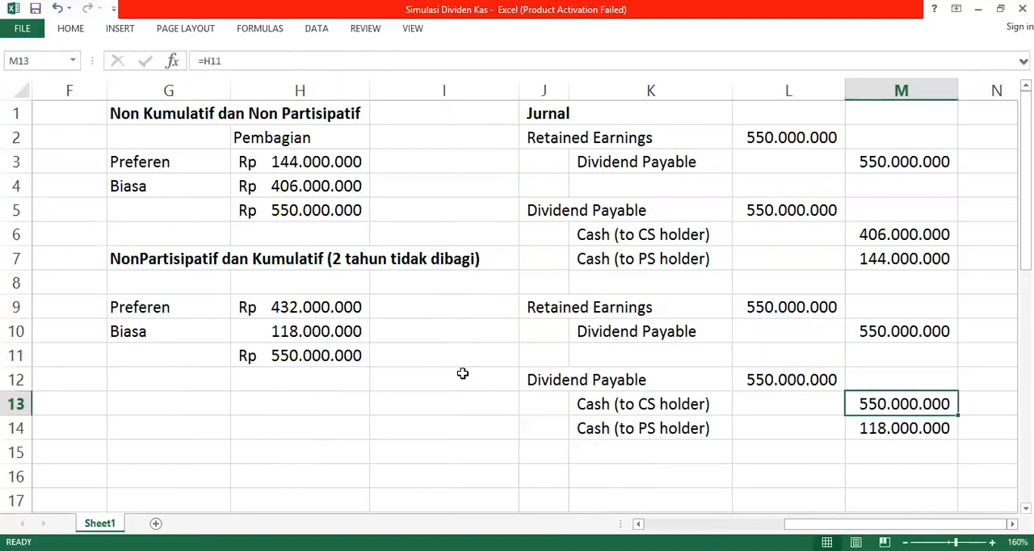
{"action": "type", "text": "="}
{"action": "key", "text": "Left"}
{"action": "key", "text": "Left"}
{"action": "key", "text": "Left"}
{"action": "key", "text": "Left"}
{"action": "key", "text": "Left"}
{"action": "key", "text": "Left"}
{"action": "key", "text": "Left"}
{"action": "key", "text": "Left"}
{"action": "key", "text": "Left"}
{"action": "key", "text": "Right"}
{"action": "key", "text": "Right"}
{"action": "key", "text": "Right"}
{"action": "key", "text": "Right"}
{"action": "key", "text": "Right"}
{"action": "key", "text": "Right"}
{"action": "key", "text": "Right"}
{"action": "key", "text": "Right"}
{"action": "key", "text": "Right"}
{"action": "key", "text": "Right"}
{"action": "key", "text": "Right"}
{"action": "key", "text": "Left"}
{"action": "key", "text": "Left"}
{"action": "key", "text": "Left"}
{"action": "key", "text": "Left"}
{"action": "key", "text": "Left"}
{"action": "key", "text": "Left"}
{"action": "key", "text": "Left"}
{"action": "key", "text": "Left"}
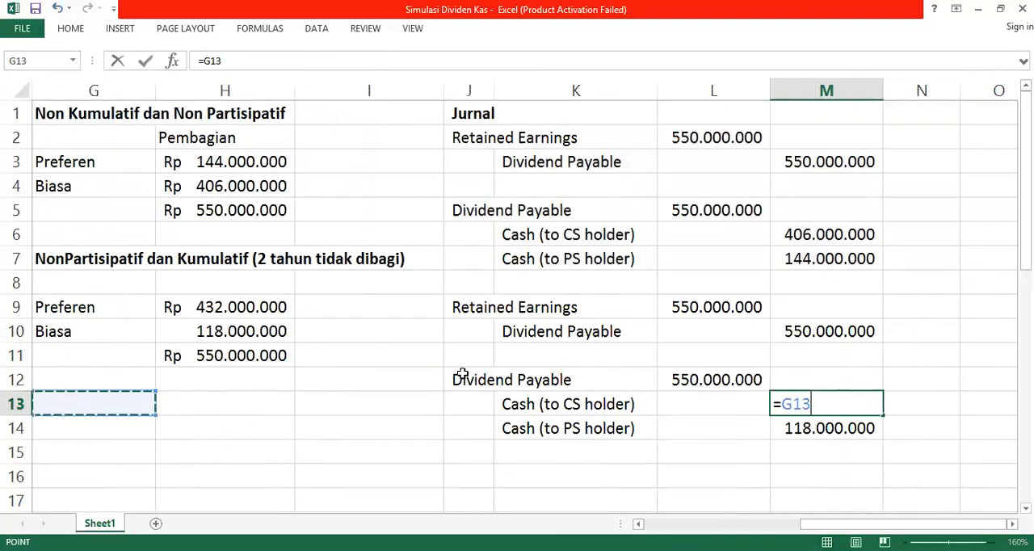
{"action": "key", "text": "Left"}
{"action": "key", "text": "Right"}
Step: Link the Cash (to PS holder) credit in M14 to the cumulative scenario's Preferen dividend, using =H9
{"action": "key", "text": "Right"}
{"action": "key", "text": "Up"}
{"action": "key", "text": "Up"}
{"action": "key", "text": "Up"}
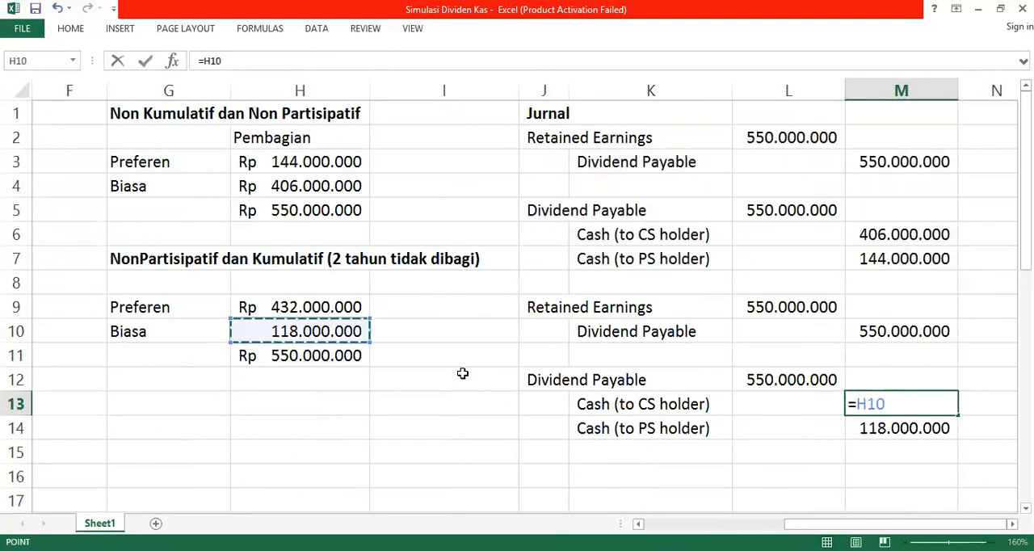
{"action": "key", "text": "Return"}
{"action": "type", "text": "="}
{"action": "key", "text": "Left"}
{"action": "key", "text": "Left"}
{"action": "key", "text": "Left"}
{"action": "key", "text": "Left"}
{"action": "key", "text": "Left"}
{"action": "key", "text": "Left"}
{"action": "key", "text": "Up"}
{"action": "key", "text": "Up"}
{"action": "key", "text": "Up"}
{"action": "key", "text": "Up"}
{"action": "key", "text": "Right"}
{"action": "key", "text": "Up"}
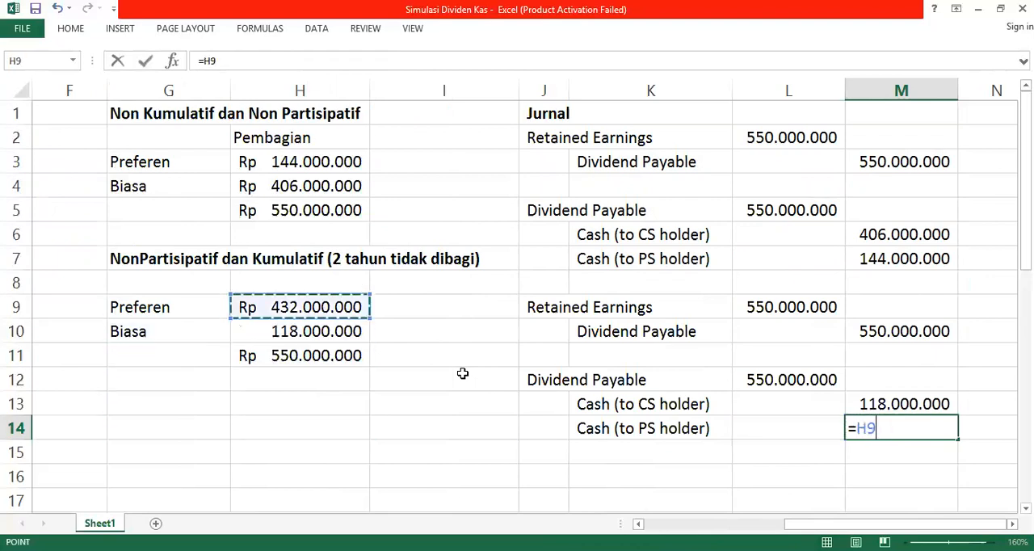
{"action": "key", "text": "Return"}
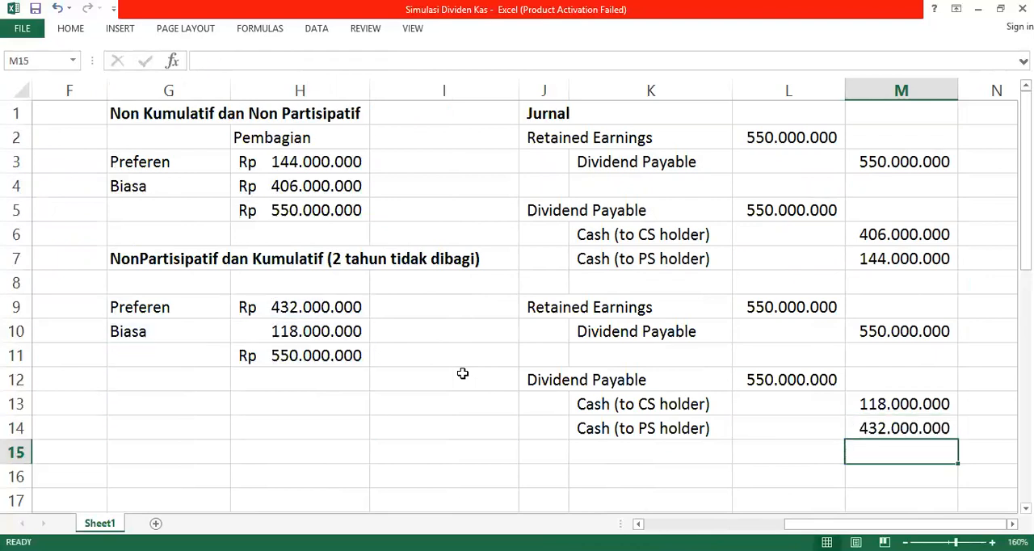
{"action": "key", "text": "Up"}
{"action": "left_click_drag", "start_coordinate": [522, 309], "coordinate": [687, 444]}
{"action": "left_click_drag", "start_coordinate": [542, 138], "coordinate": [656, 280]}
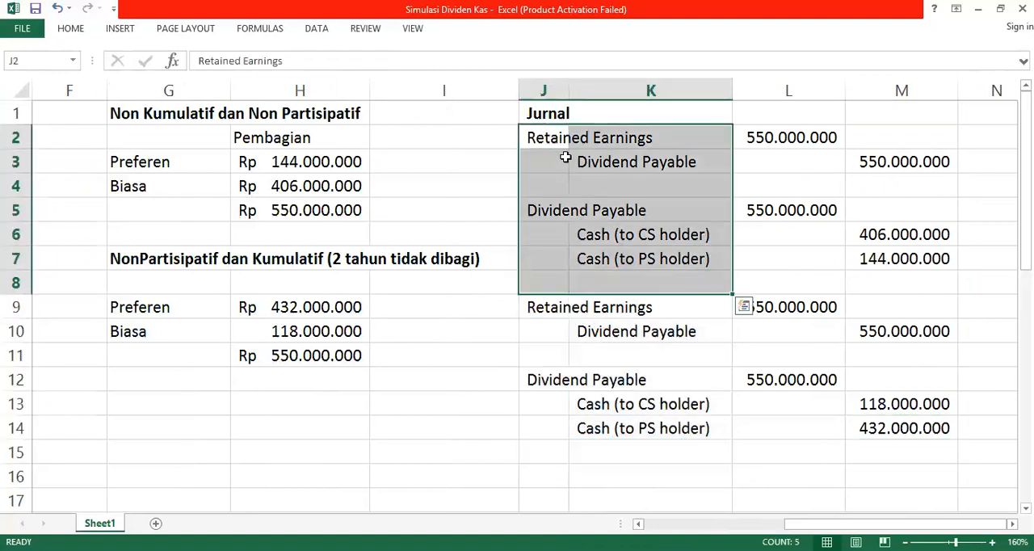
{"action": "left_click", "coordinate": [623, 235]}
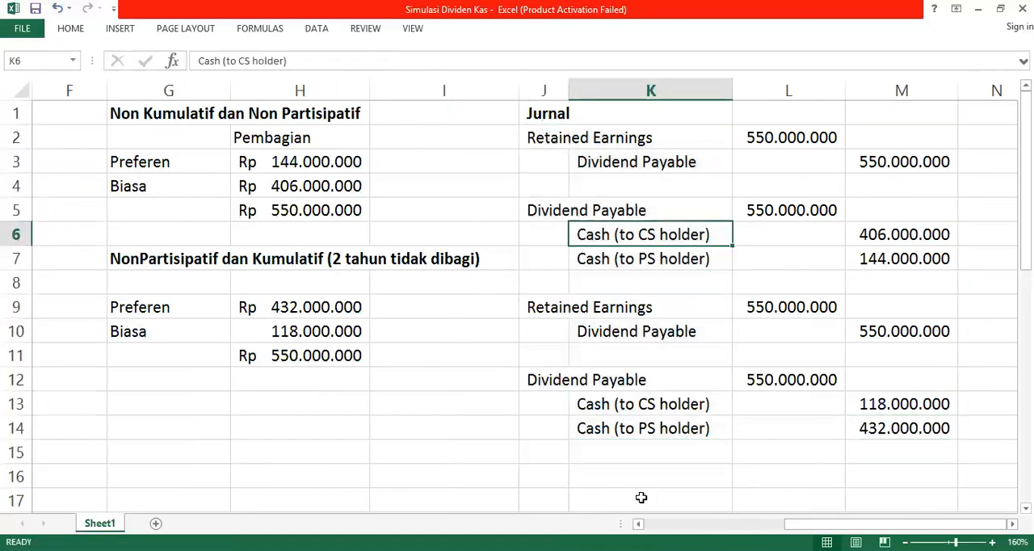
{"action": "left_click", "coordinate": [635, 434]}
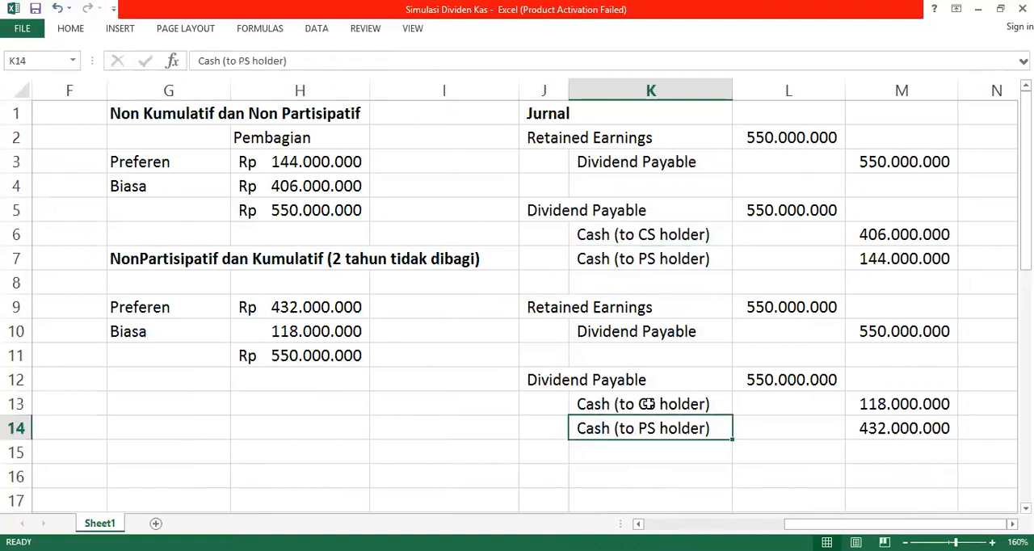
Step: Shorten the second journal's CS holder label in K13 to "Cash" and clear the PS holder label in K14
{"action": "left_click", "coordinate": [648, 404]}
{"action": "type", "text": "Cash"}
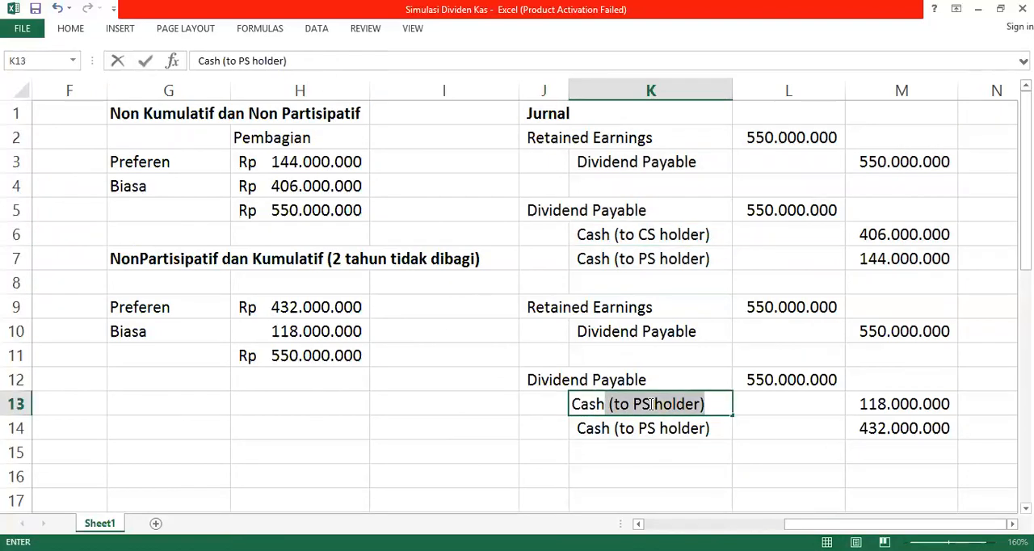
{"action": "key", "text": "BackSpace"}
{"action": "key", "text": "Return"}
{"action": "key", "text": "Delete"}
{"action": "key", "text": "Right"}
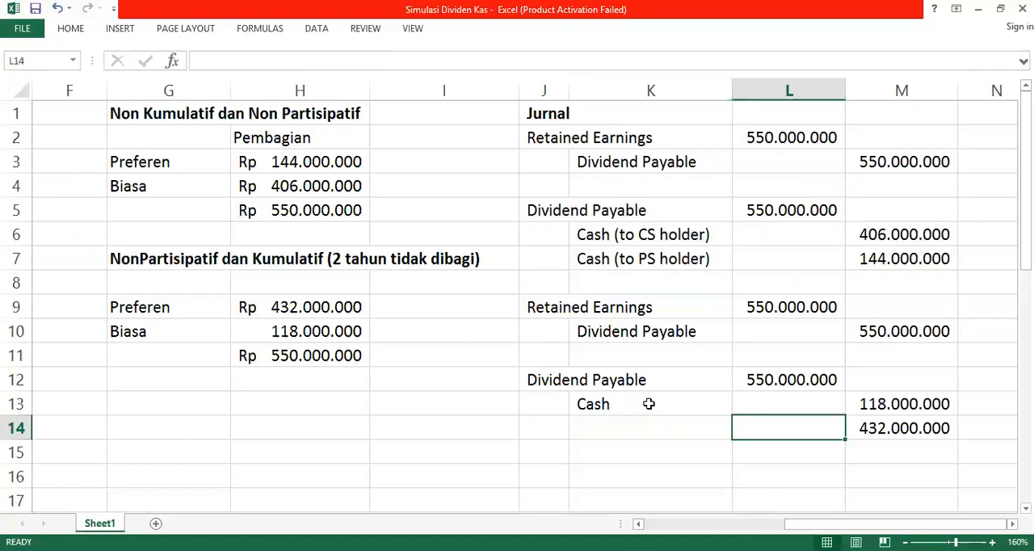
Step: Link the Cash credit in M13 to the Dividend Payable debit in L12 and clear the amount in M14
{"action": "key", "text": "Right"}
{"action": "key", "text": "Up"}
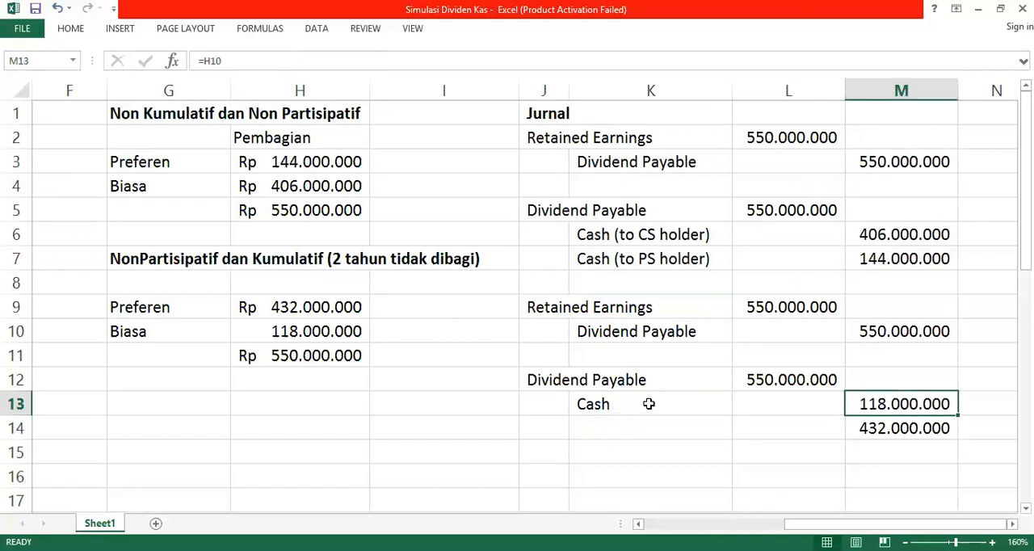
{"action": "type", "text": "="}
{"action": "key", "text": "Left"}
{"action": "key", "text": "Up"}
{"action": "key", "text": "Return"}
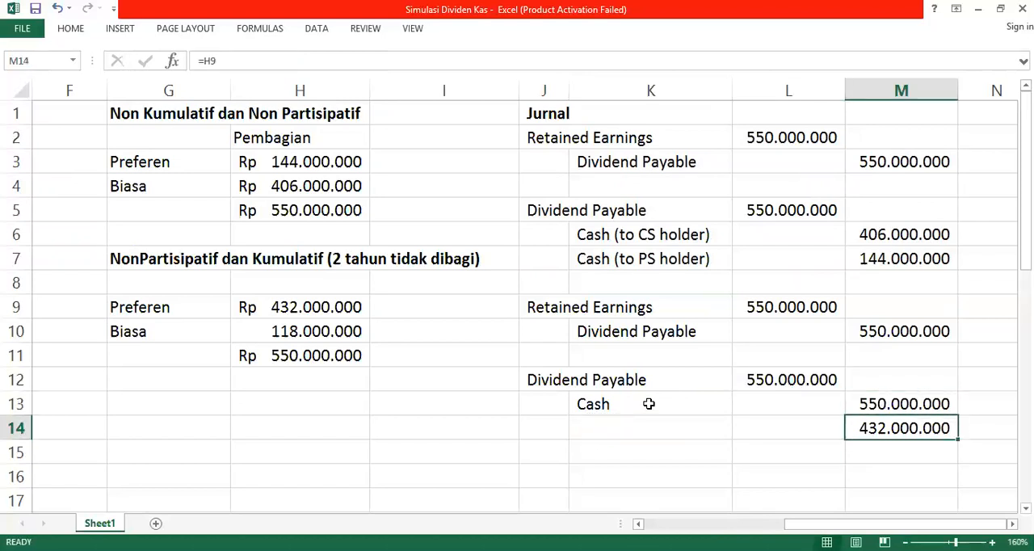
{"action": "key", "text": "Delete"}
Step: Clear the Cash (to PS holder) line of the first journal in K7:M7
{"action": "key", "text": "Up"}
{"action": "key", "text": "Up"}
{"action": "key", "text": "Up"}
{"action": "key", "text": "Up"}
{"action": "key", "text": "Up"}
{"action": "key", "text": "Up"}
{"action": "key", "text": "Up"}
{"action": "key", "text": "Up"}
{"action": "key", "text": "Left"}
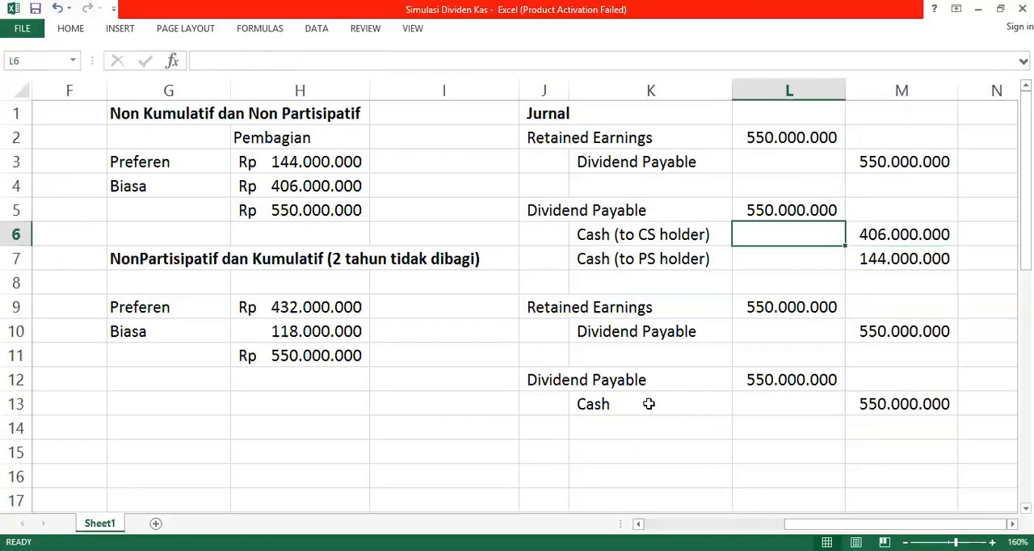
{"action": "key", "text": "Left"}
{"action": "key", "text": "Down"}
{"action": "key", "text": "shift+Right"}
{"action": "key", "text": "shift+Right"}
{"action": "key", "text": "Delete"}
Step: Relabel the first journal's cash line in K6 as "Cash" and link its credit in M6 to the total dividend, using =H5
{"action": "key", "text": "Up"}
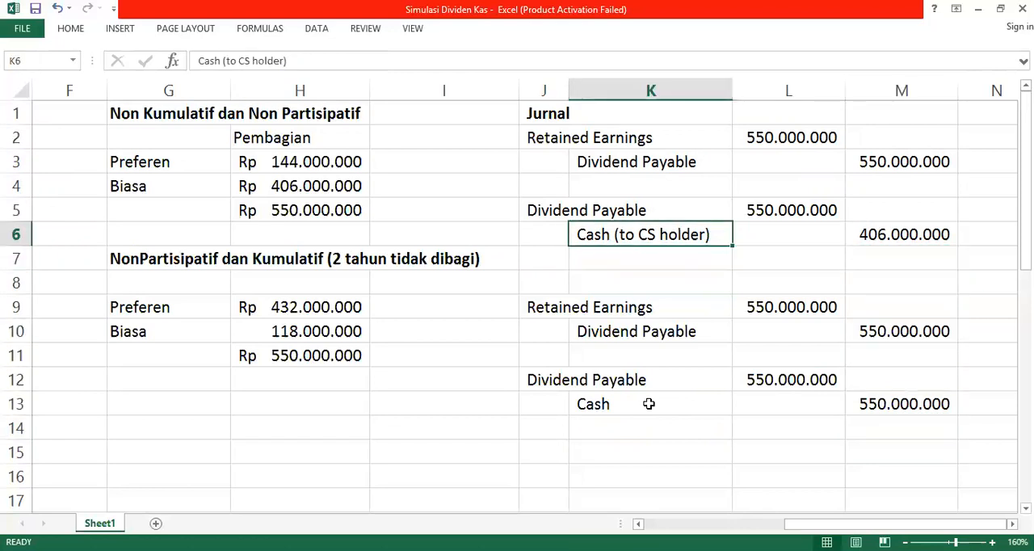
{"action": "type", "text": "Cash"}
{"action": "key", "text": "Return"}
{"action": "key", "text": "Right"}
{"action": "key", "text": "Right"}
{"action": "key", "text": "Up"}
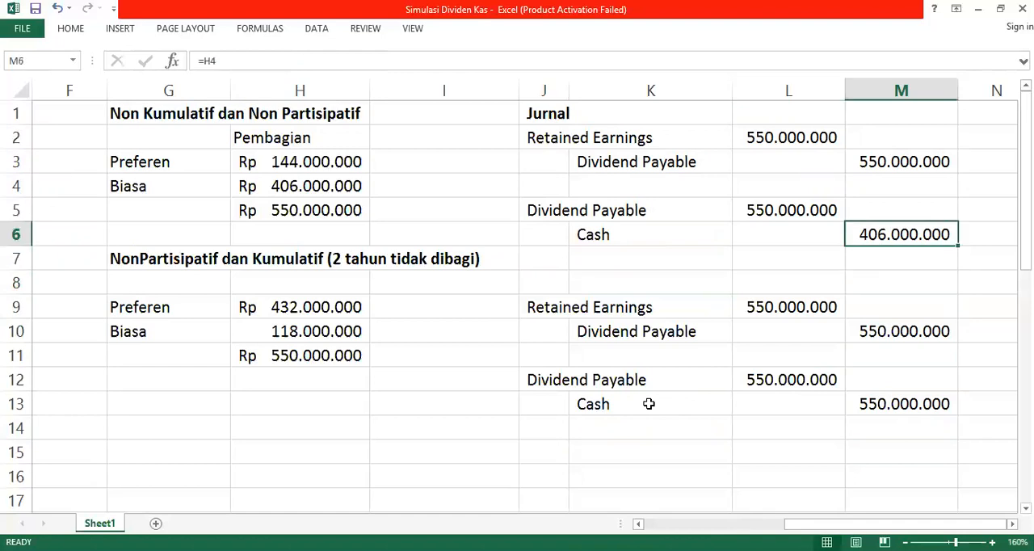
{"action": "type", "text": "=H5"}
{"action": "key", "text": "Return"}
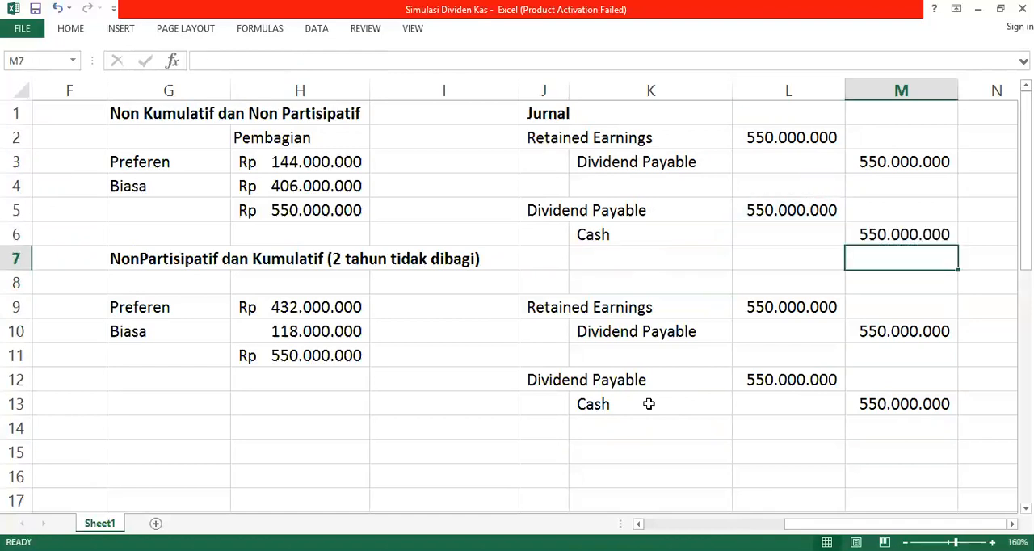
Step: Undo the merging of the cash lines so both journals have separate CS holder and PS holder lines again
{"action": "key", "text": "Left"}
{"action": "key", "text": "Up"}
{"action": "key", "text": "Left"}
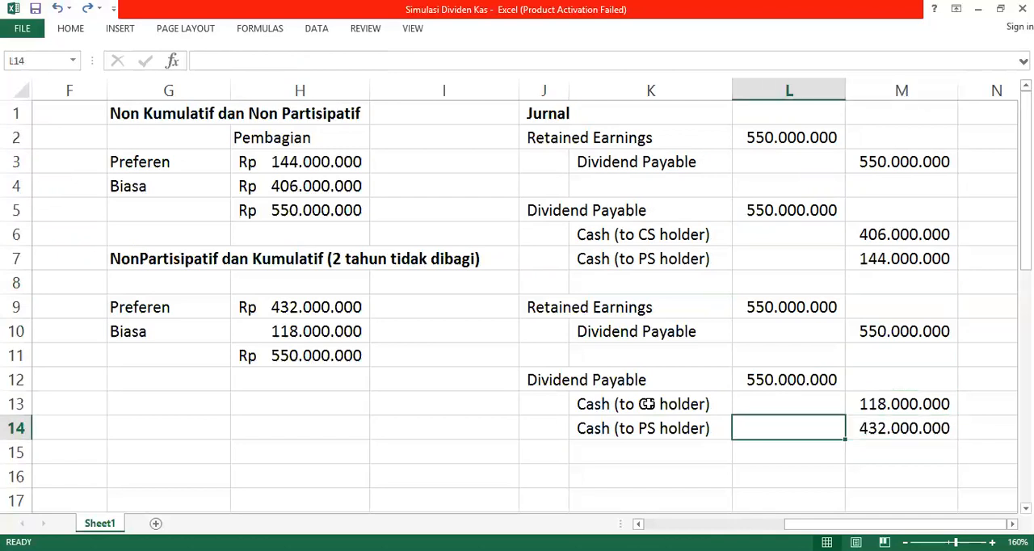
{"action": "key", "text": "Left"}
{"action": "key", "text": "Left"}
{"action": "key", "text": "Left"}
{"action": "key", "text": "Left"}
{"action": "key", "text": "Left"}
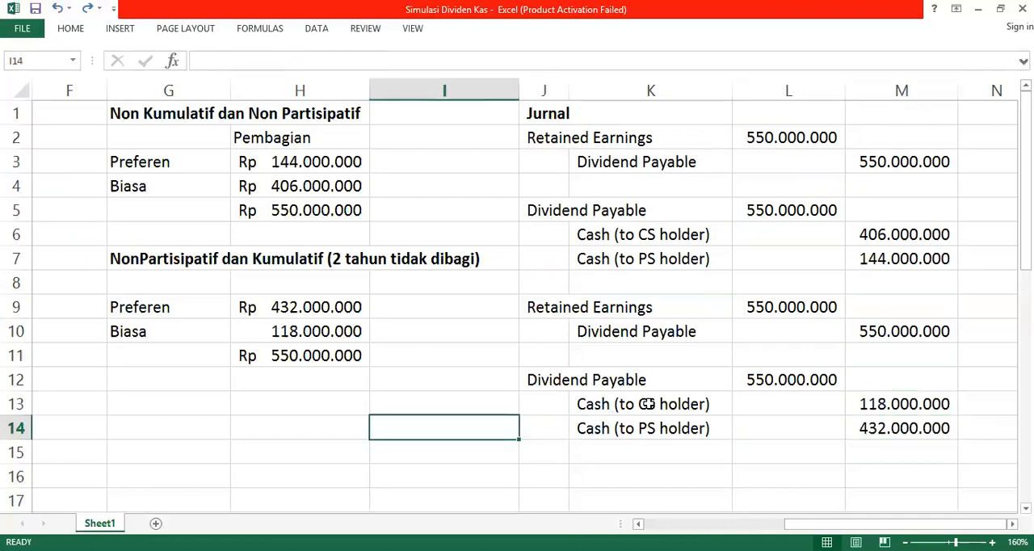
Step: Enter the bold heading "Partisipatif dan NonKumulatif" in G13 for the third scenario
{"action": "key", "text": "Up"}
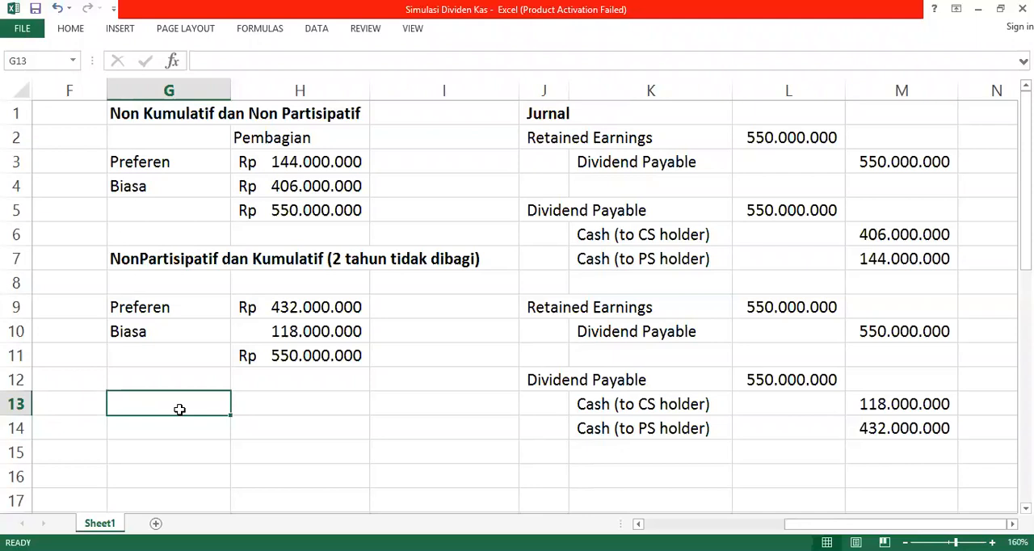
{"action": "type", "text": "Par"}
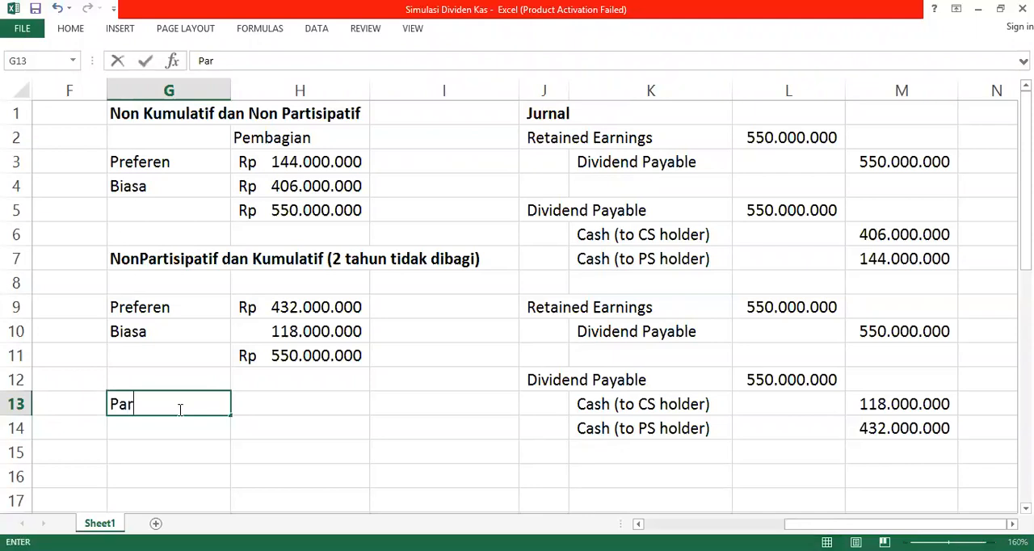
{"action": "type", "text": "tisipatif d"}
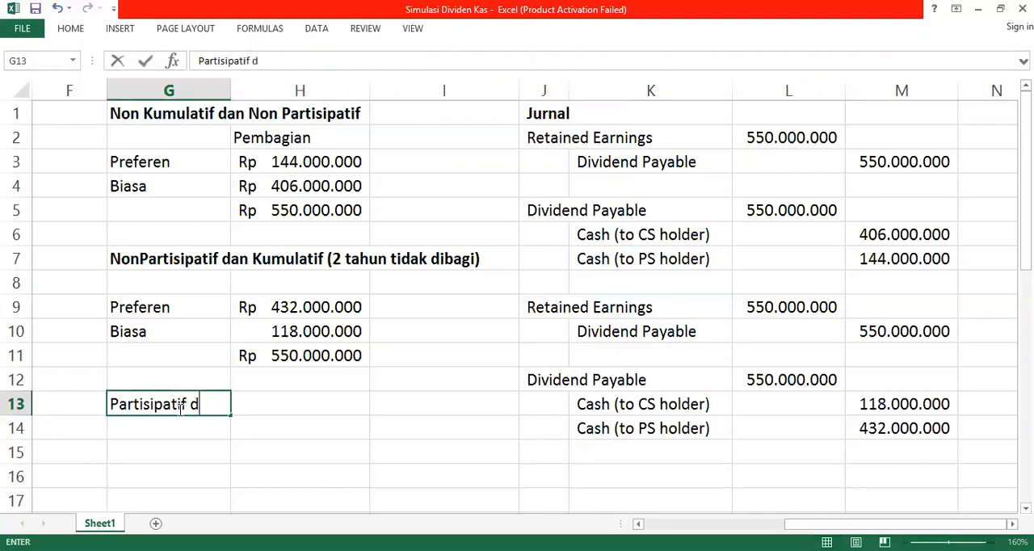
{"action": "type", "text": "an NonKu"}
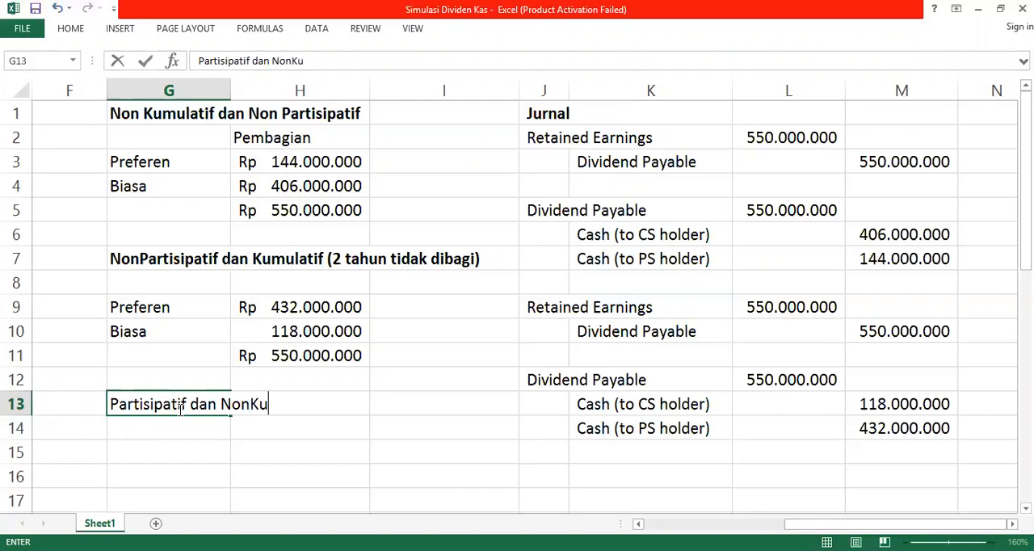
{"action": "type", "text": "mulatif"}
{"action": "key", "text": "Return"}
{"action": "left_click", "coordinate": [180, 408]}
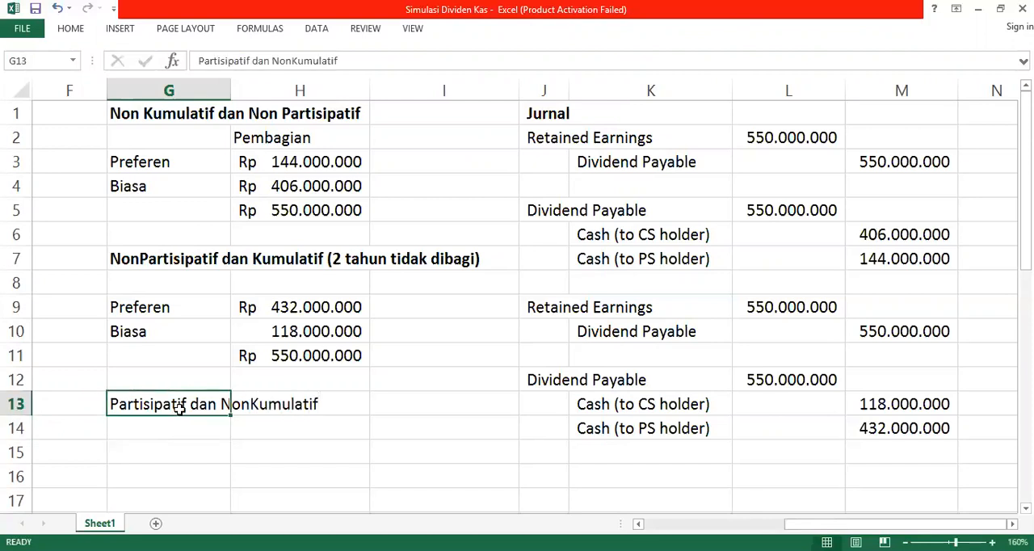
{"action": "key", "text": "ctrl+b"}
{"action": "key", "text": "Return"}
{"action": "key", "text": "Down"}
{"action": "key", "text": "Down"}
{"action": "key", "text": "Down"}
{"action": "key", "text": "Down"}
{"action": "key", "text": "Down"}
{"action": "key", "text": "Down"}
{"action": "key", "text": "Up"}
{"action": "key", "text": "Up"}
{"action": "key", "text": "Up"}
{"action": "key", "text": "Up"}
{"action": "key", "text": "Up"}
{"action": "key", "text": "Up"}
{"action": "key", "text": "Up"}
{"action": "key", "text": "Up"}
{"action": "key", "text": "Up"}
{"action": "key", "text": "Up"}
{"action": "key", "text": "Up"}
{"action": "key", "text": "Up"}
{"action": "key", "text": "Up"}
{"action": "key", "text": "Up"}
{"action": "key", "text": "Up"}
{"action": "key", "text": "Up"}
{"action": "key", "text": "Up"}
{"action": "key", "text": "Up"}
{"action": "key", "text": "Up"}
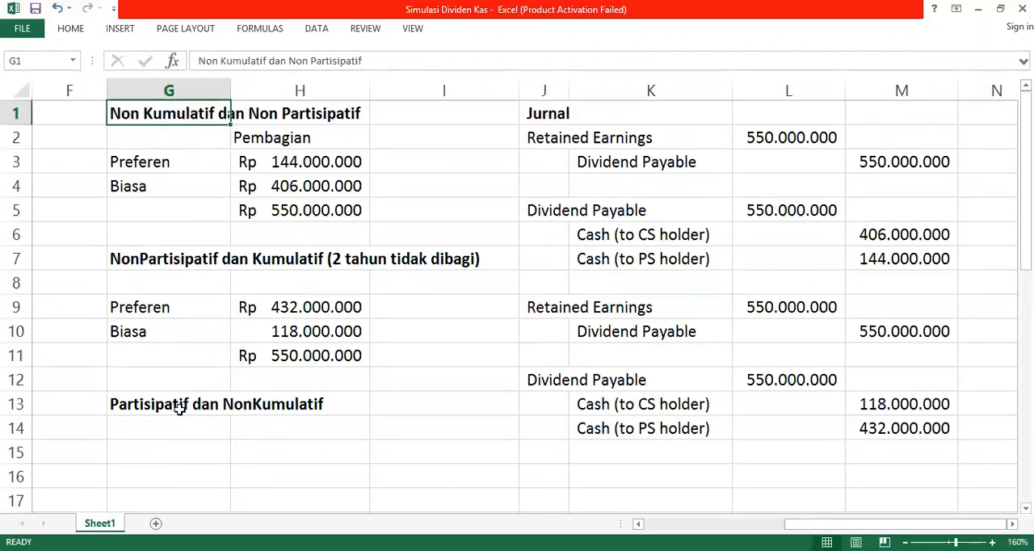
{"action": "key", "text": "Down"}
{"action": "key", "text": "Down"}
{"action": "key", "text": "Down"}
{"action": "key", "text": "Down"}
{"action": "key", "text": "Down"}
{"action": "key", "text": "Down"}
{"action": "key", "text": "Down"}
{"action": "key", "text": "Down"}
{"action": "key", "text": "Down"}
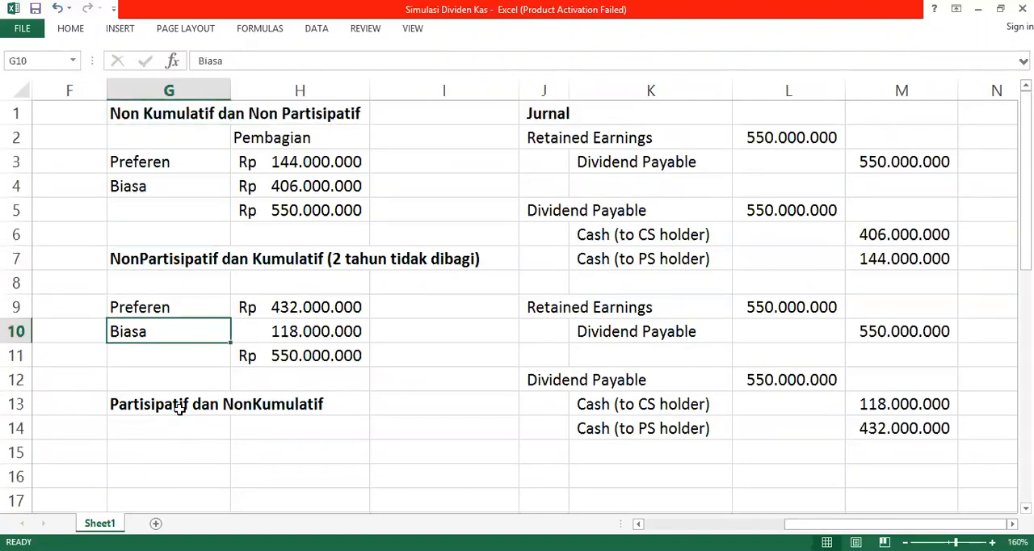
{"action": "key", "text": "Down"}
{"action": "key", "text": "Down"}
{"action": "key", "text": "Down"}
{"action": "key", "text": "Left"}
{"action": "key", "text": "Right"}
{"action": "key", "text": "Down"}
{"action": "key", "text": "Down"}
{"action": "key", "text": "Up"}
{"action": "key", "text": "Left"}
{"action": "key", "text": "Down"}
{"action": "key", "text": "Right"}
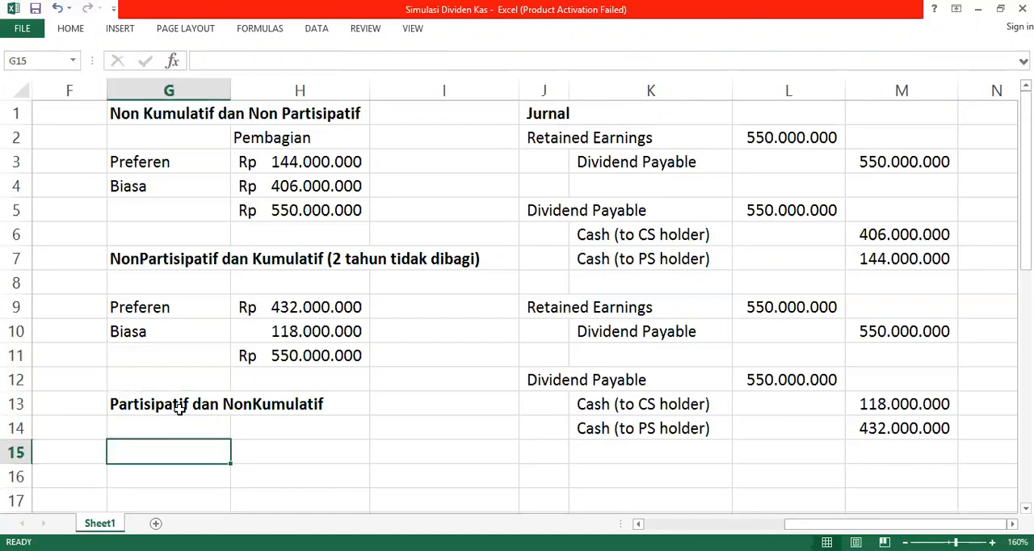
{"action": "key", "text": "Up"}
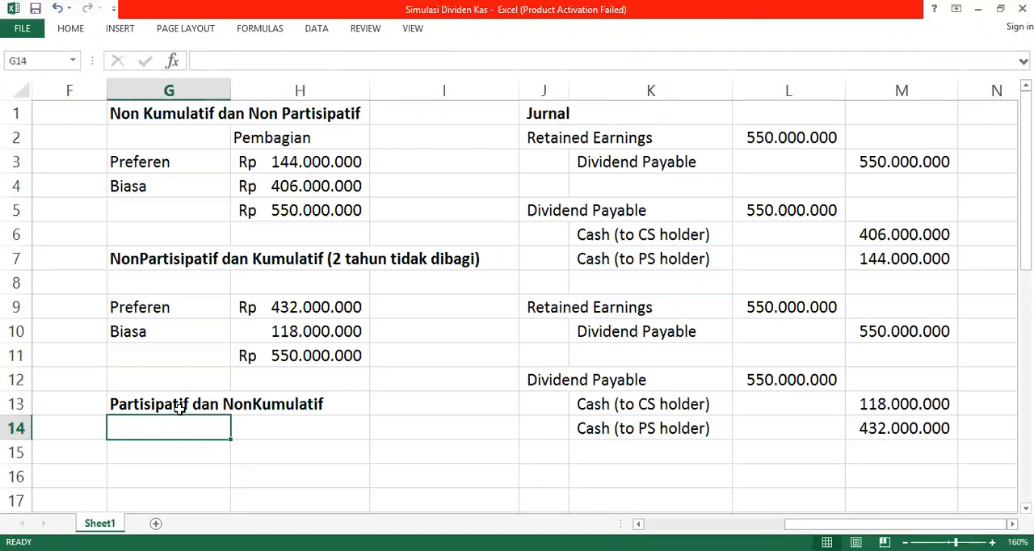
{"action": "key", "text": "Down"}
{"action": "key", "text": "Down"}
{"action": "key", "text": "Down"}
{"action": "key", "text": "Down"}
{"action": "key", "text": "Down"}
{"action": "key", "text": "Down"}
{"action": "key", "text": "Up"}
{"action": "key", "text": "Up"}
{"action": "key", "text": "Up"}
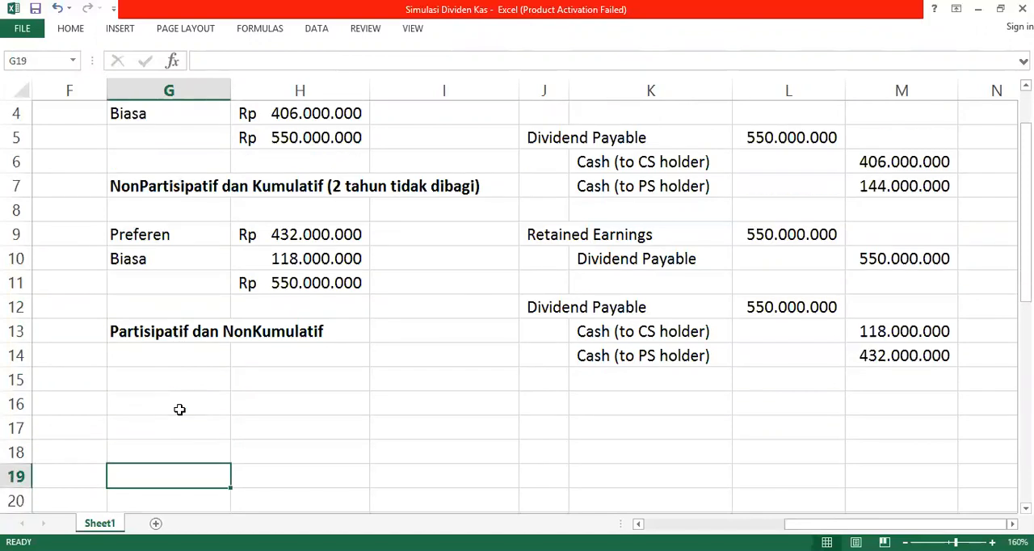
Step: Enter the row labels "Preferen" in G15 and "Biasa" in G16 for the participating scenario
{"action": "key", "text": "Up"}
{"action": "key", "text": "Up"}
{"action": "type", "text": "Preferen"}
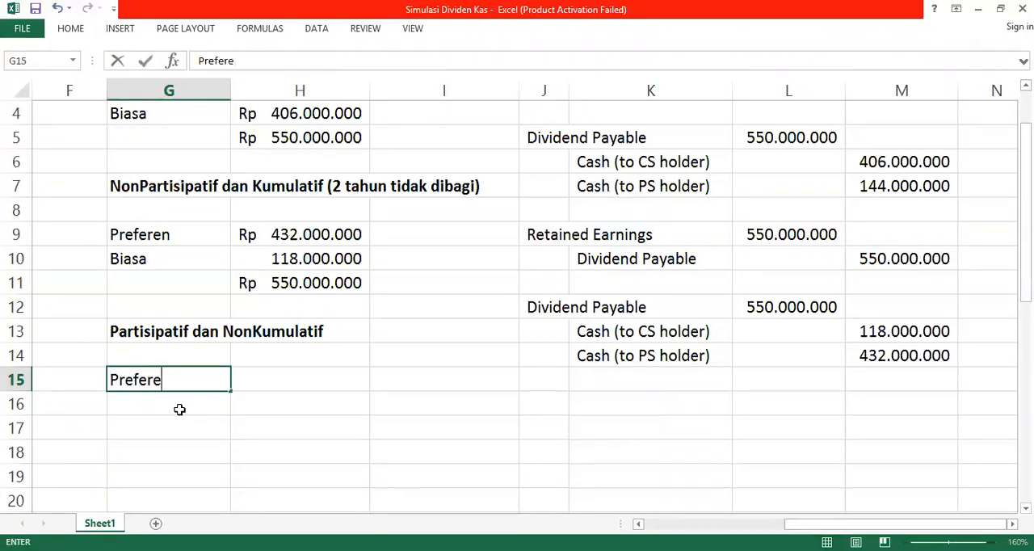
{"action": "key", "text": "Return"}
{"action": "type", "text": "Biasa"}
{"action": "key", "text": "Right"}
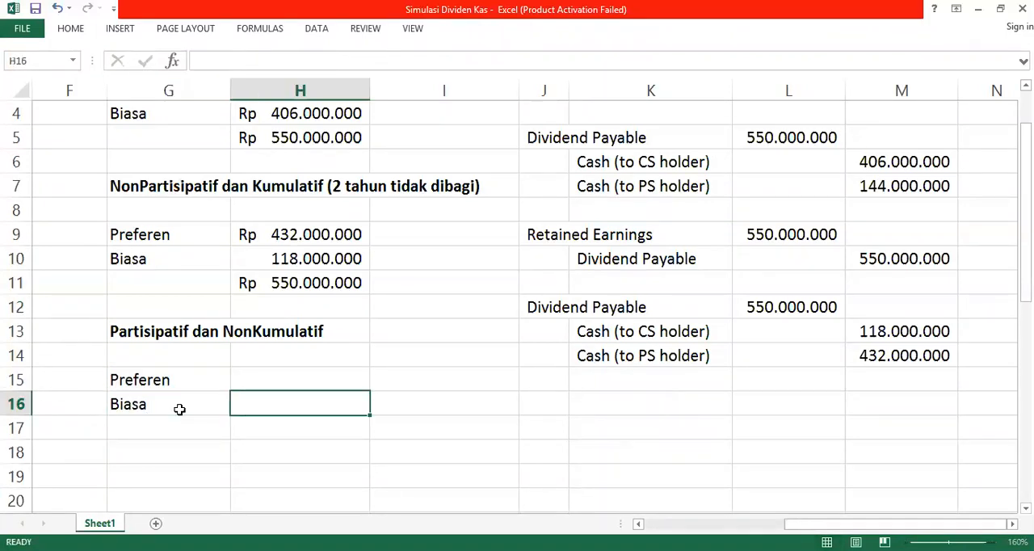
Step: Enter the column heading "Pembagian" in H14 for the participating scenario
{"action": "key", "text": "Up"}
{"action": "key", "text": "Up"}
{"action": "type", "text": "Pembagian"}
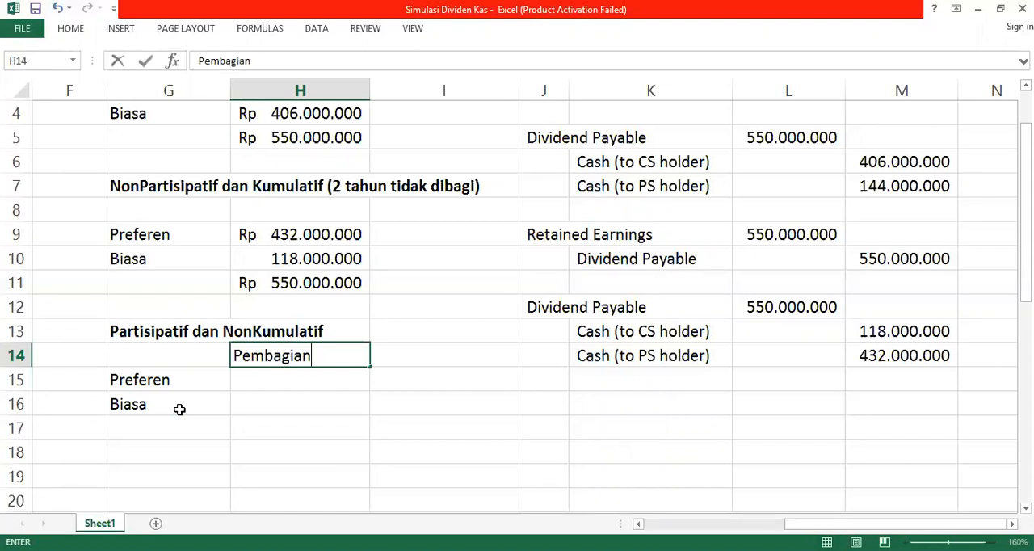
{"action": "key", "text": "Return"}
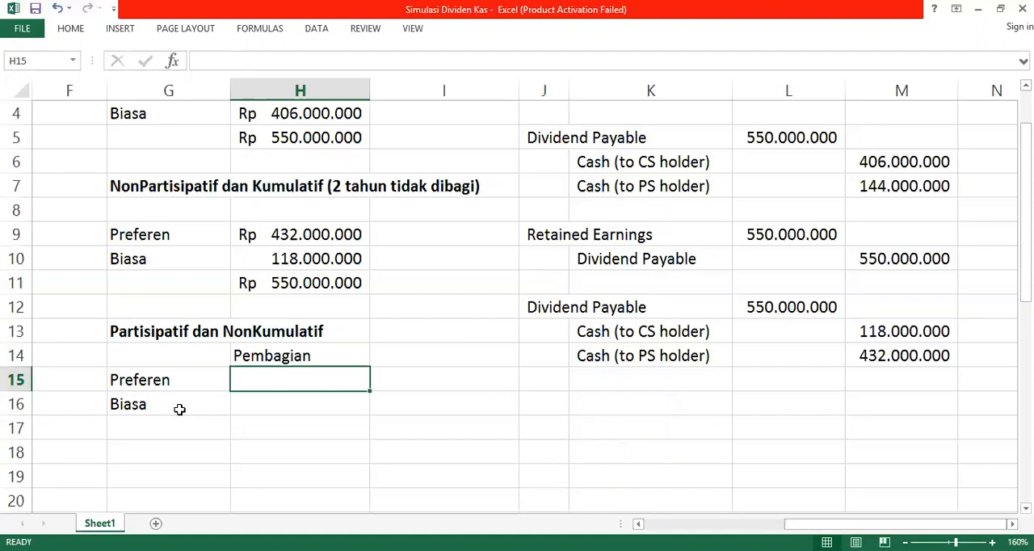
{"action": "scroll", "coordinate": [179, 410], "scroll_direction": "down", "scroll_amount": 1}
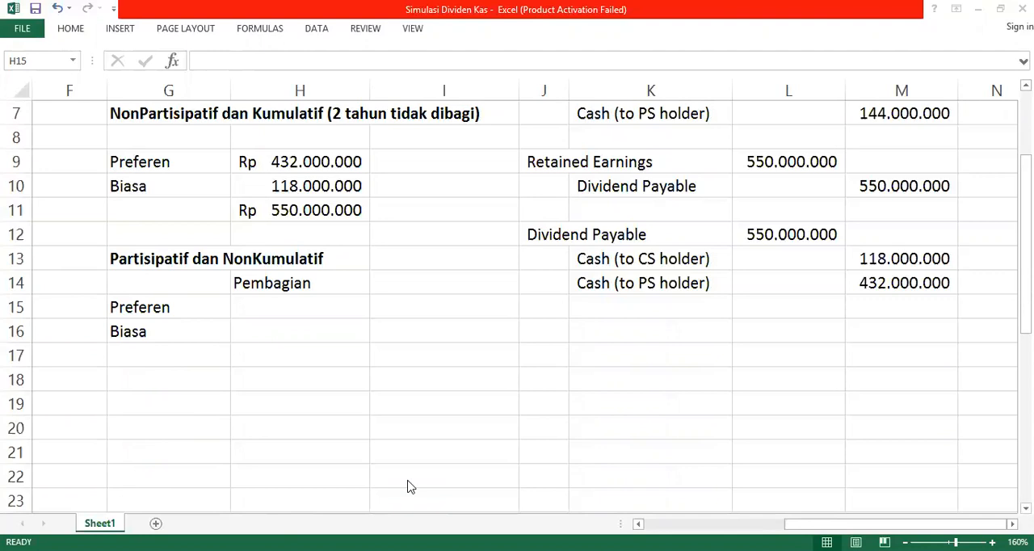
{"action": "left_click", "coordinate": [275, 328]}
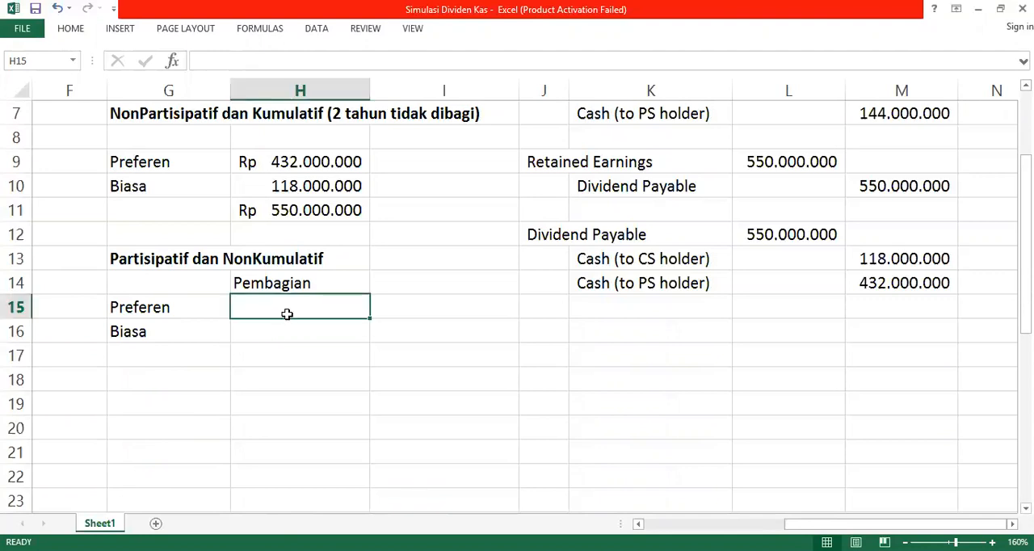
{"action": "key", "text": "Up"}
{"action": "key", "text": "Left"}
Step: Extend the participating scenario's row labels to "Preferen 8%" in G15 and "Biasa 8%" in G16
{"action": "key", "text": "Left"}
{"action": "key", "text": "Right"}
{"action": "key", "text": "Up"}
{"action": "key", "text": "Down"}
{"action": "left_click", "coordinate": [287, 315]}
{"action": "key", "text": "Left"}
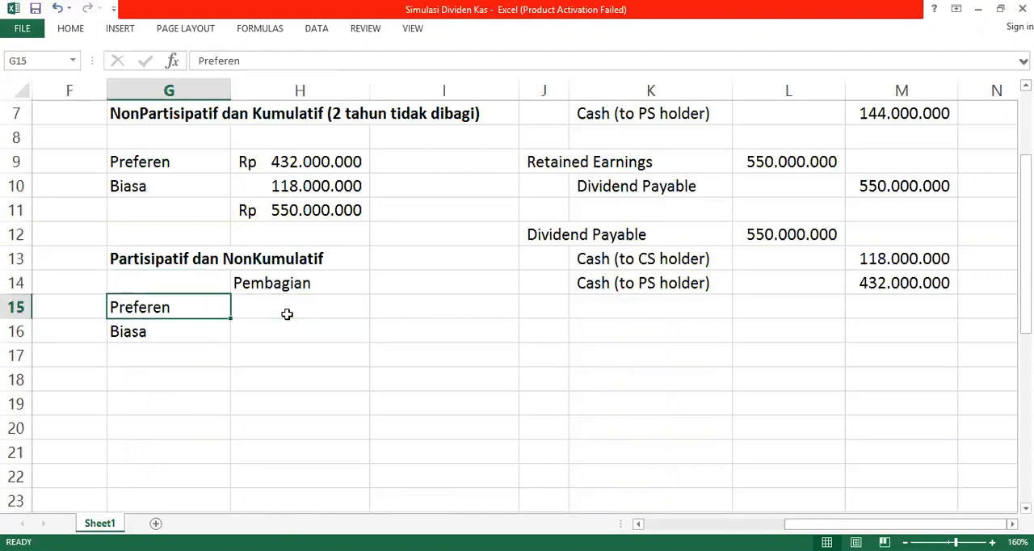
{"action": "double_click", "coordinate": [221, 310]}
{"action": "type", "text": "*%"}
{"action": "key", "text": "Return"}
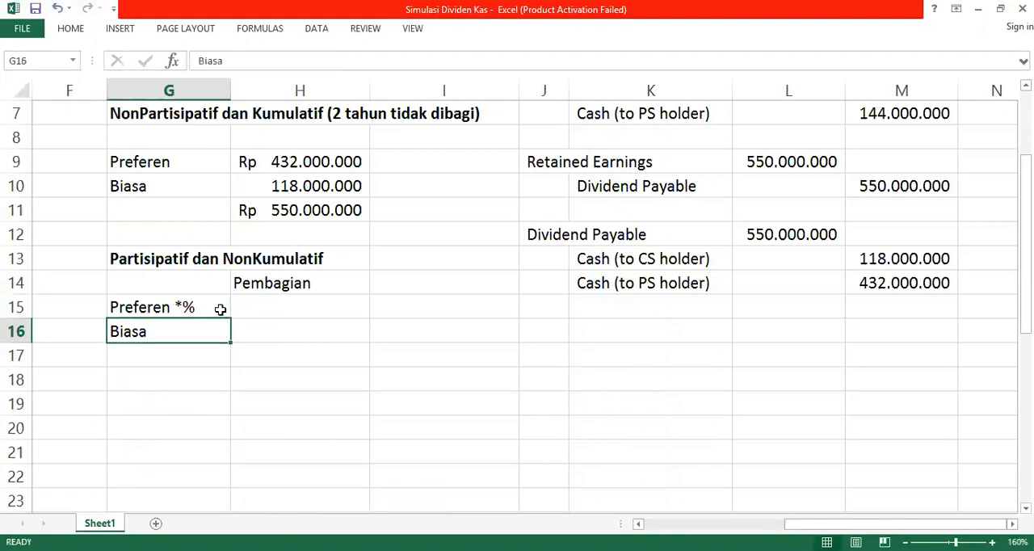
{"action": "scroll", "coordinate": [230, 283], "scroll_direction": "up", "scroll_amount": 1}
{"action": "left_click", "coordinate": [175, 379]}
{"action": "double_click", "coordinate": [183, 379]}
{"action": "key", "text": "BackSpace"}
{"action": "type", "text": "8"}
{"action": "key", "text": "Return"}
{"action": "double_click", "coordinate": [180, 396]}
{"action": "type", "text": "8%"}
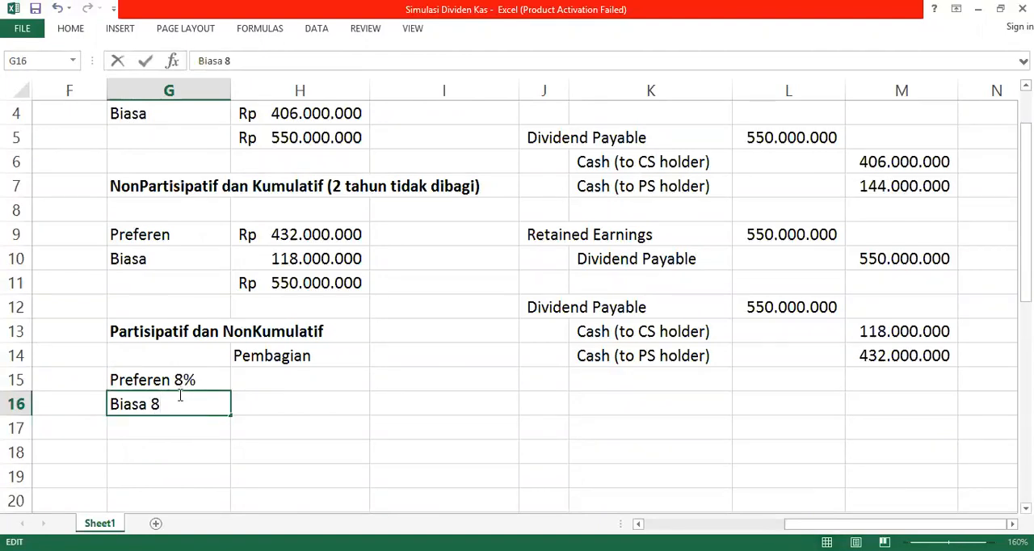
{"action": "key", "text": "Return"}
Step: Calculate the preferred shares' 8% dividend in H15 from their book value, using =8%*D6
{"action": "key", "text": "Up"}
{"action": "key", "text": "Up"}
{"action": "key", "text": "Right"}
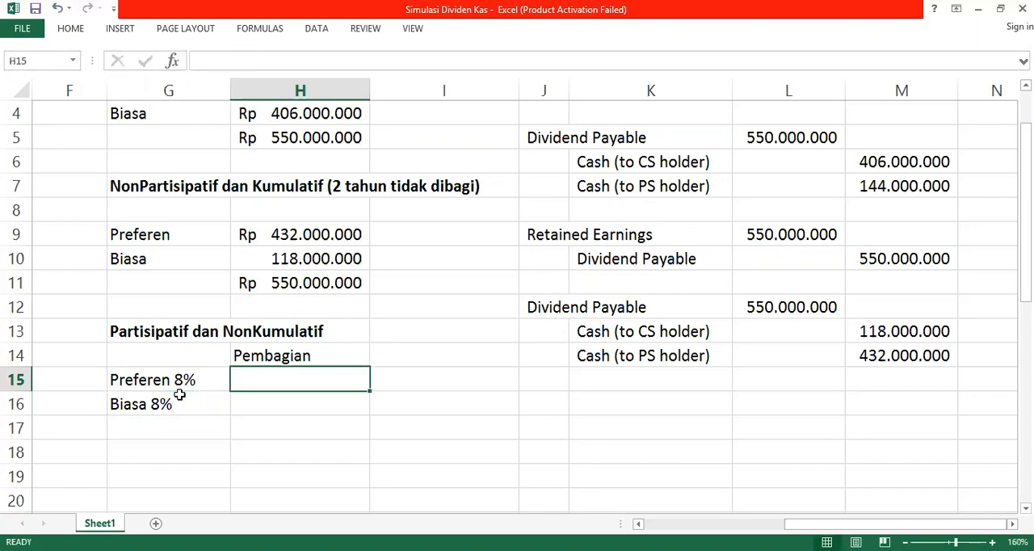
{"action": "type", "text": "="}
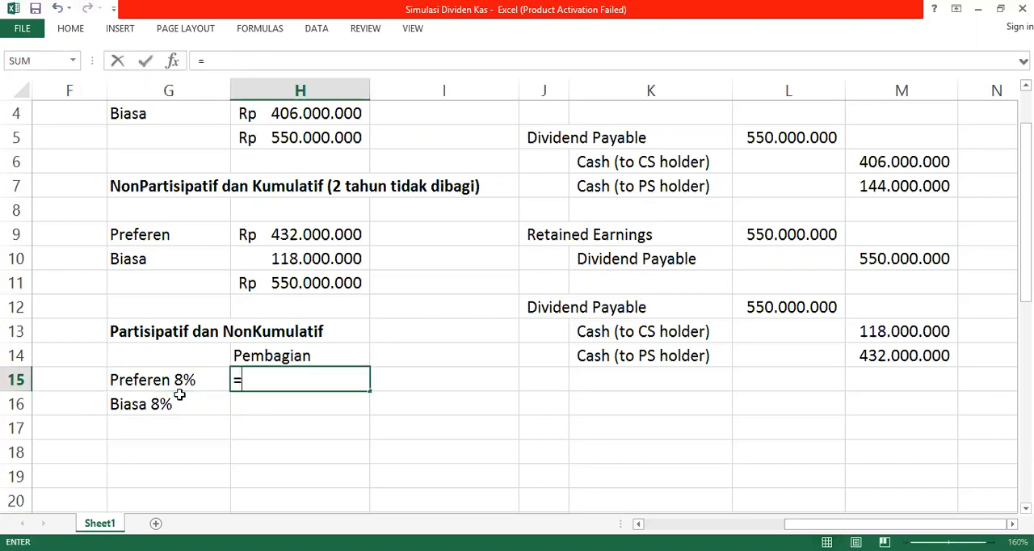
{"action": "type", "text": "8%*"}
{"action": "key", "text": "Left"}
{"action": "key", "text": "Up"}
{"action": "key", "text": "Up"}
{"action": "key", "text": "Up"}
{"action": "key", "text": "Up"}
{"action": "key", "text": "Up"}
{"action": "key", "text": "Up"}
{"action": "key", "text": "Up"}
{"action": "key", "text": "Up"}
{"action": "key", "text": "Up"}
{"action": "key", "text": "Up"}
{"action": "key", "text": "Up"}
{"action": "key", "text": "Up"}
{"action": "key", "text": "Up"}
{"action": "key", "text": "Up"}
{"action": "key", "text": "Left"}
{"action": "key", "text": "Left"}
{"action": "key", "text": "Left"}
{"action": "key", "text": "Left"}
{"action": "key", "text": "Left"}
{"action": "key", "text": "Down"}
{"action": "key", "text": "Down"}
{"action": "key", "text": "Right"}
{"action": "key", "text": "Right"}
{"action": "key", "text": "Right"}
{"action": "key", "text": "Down"}
{"action": "key", "text": "Down"}
{"action": "key", "text": "Down"}
{"action": "key", "text": "Left"}
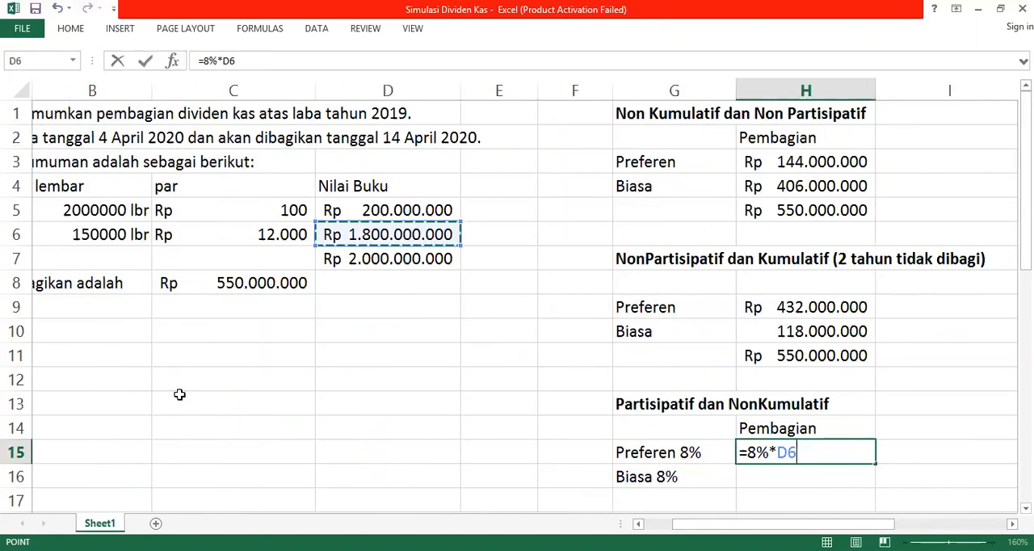
{"action": "key", "text": "Return"}
Step: Calculate the common shares' 8% dividend in H16 from their book value, using =8%*D5
{"action": "key", "text": "Right"}
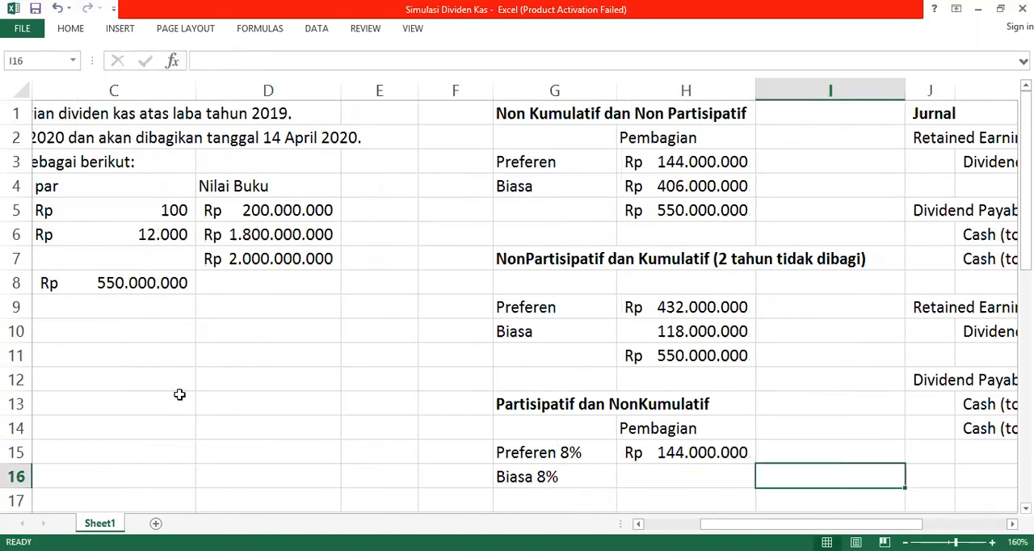
{"action": "key", "text": "Left"}
{"action": "type", "text": "="}
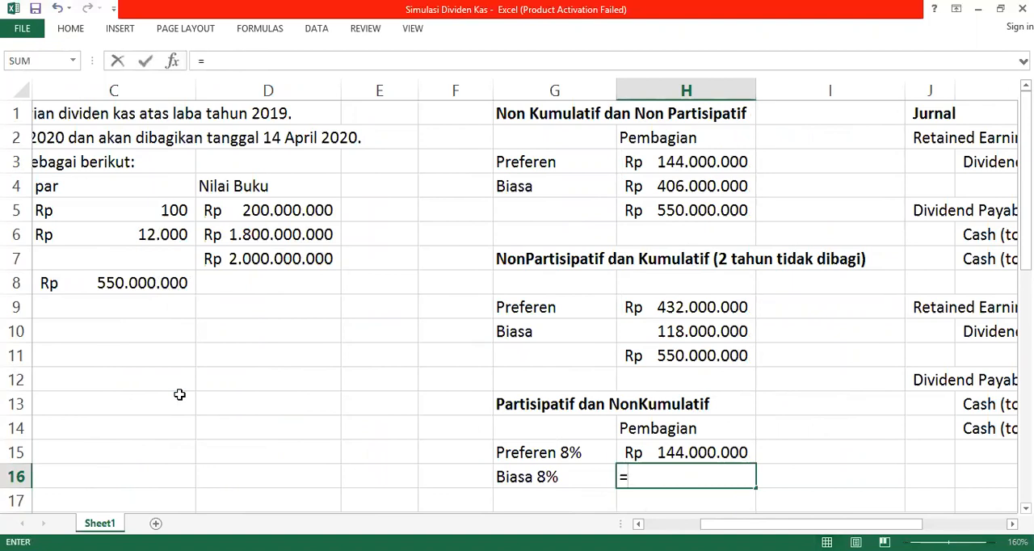
{"action": "type", "text": "8%*"}
{"action": "key", "text": "Left"}
{"action": "key", "text": "Up"}
{"action": "key", "text": "Up"}
{"action": "key", "text": "Up"}
{"action": "key", "text": "Up"}
{"action": "key", "text": "Up"}
{"action": "key", "text": "Up"}
{"action": "key", "text": "Up"}
{"action": "key", "text": "Up"}
{"action": "key", "text": "Left"}
{"action": "key", "text": "Left"}
{"action": "key", "text": "Left"}
{"action": "key", "text": "Up"}
{"action": "key", "text": "Up"}
{"action": "key", "text": "Up"}
{"action": "key", "text": "Return"}
Step: Sum the preferred and common 8% dividends in H17
{"action": "key", "text": "Right"}
{"action": "key", "text": "Right"}
{"action": "key", "text": "Right"}
{"action": "key", "text": "Left"}
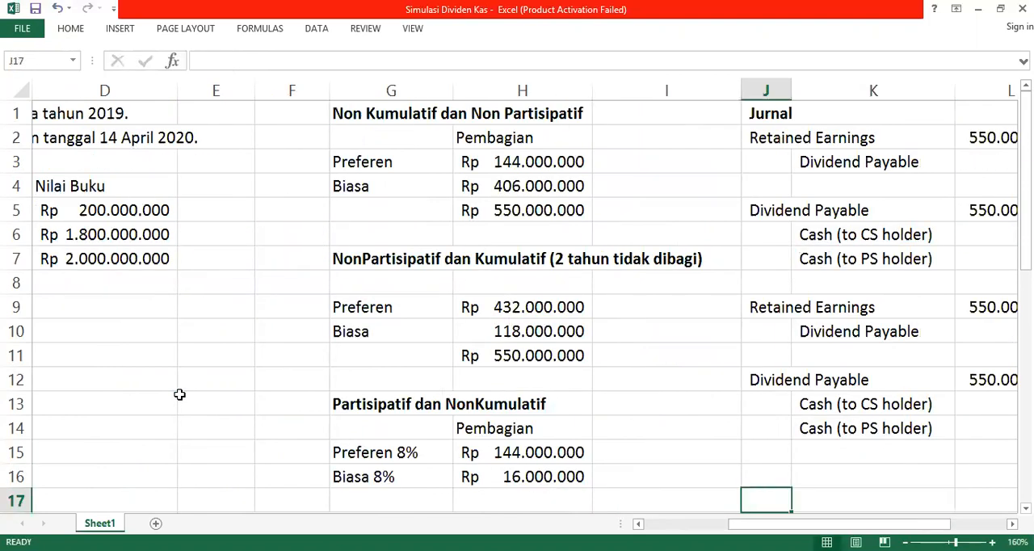
{"action": "key", "text": "Left"}
{"action": "key", "text": "Left"}
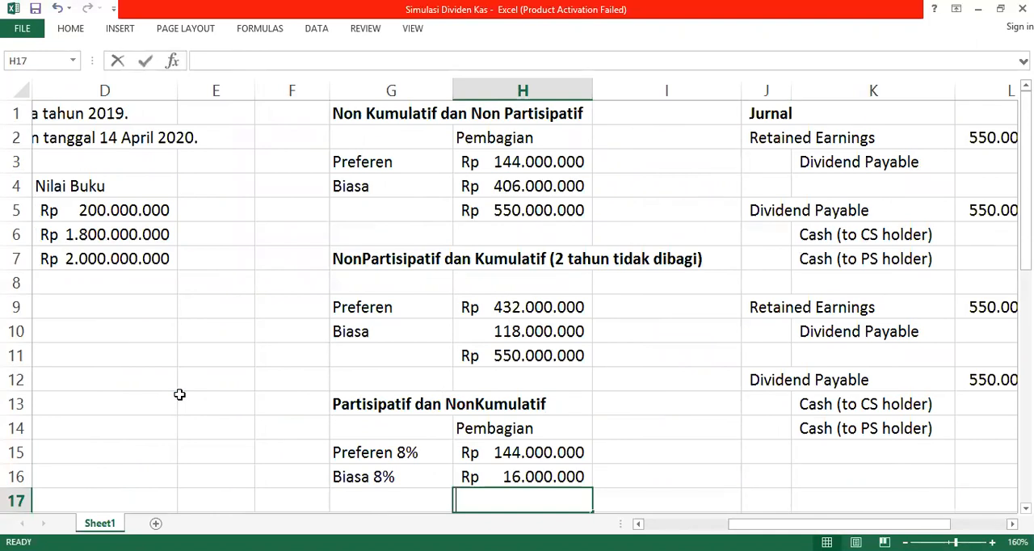
{"action": "key", "text": "alt+equal"}
{"action": "key", "text": "Return"}
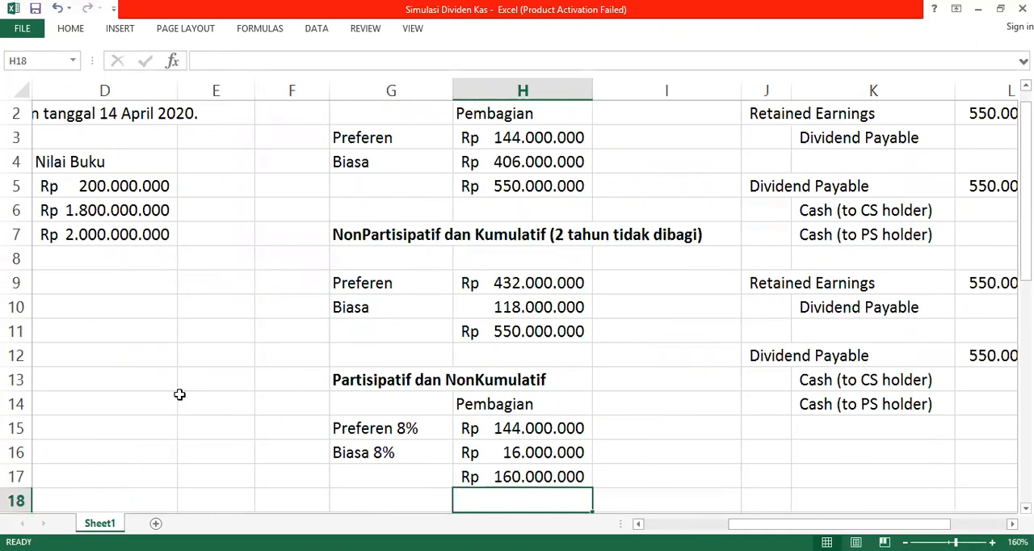
Step: Enter the label "Sisa Dividen" in G19 for the remaining dividend
{"action": "key", "text": "Up"}
{"action": "key", "text": "Down"}
{"action": "key", "text": "Down"}
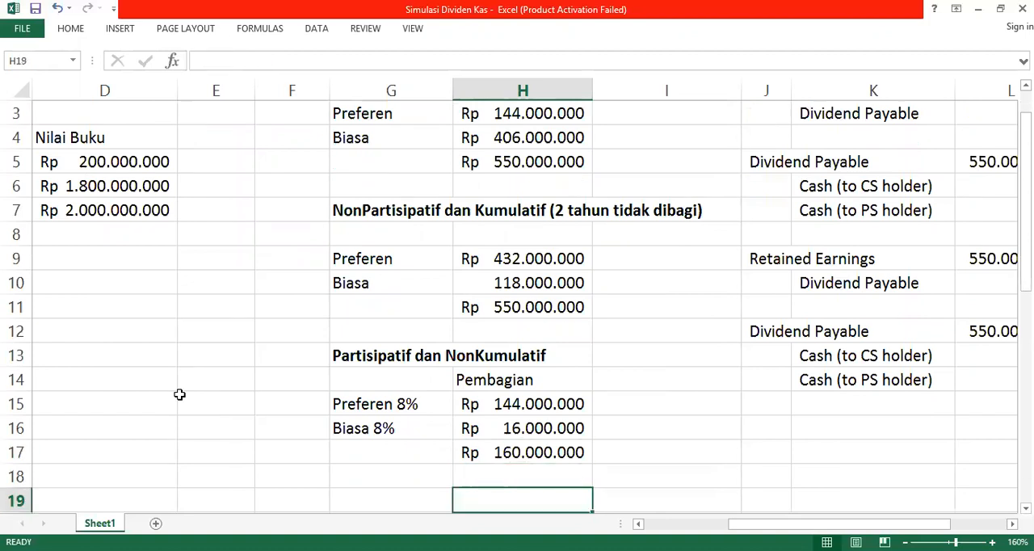
{"action": "key", "text": "Left"}
{"action": "type", "text": "Sisa Dividen"}
Step: Calculate the remaining dividend in H19 by subtracting the 8% total from the full dividend, using =550000000-H17
{"action": "key", "text": "Tab"}
{"action": "type", "text": "=550000000"}
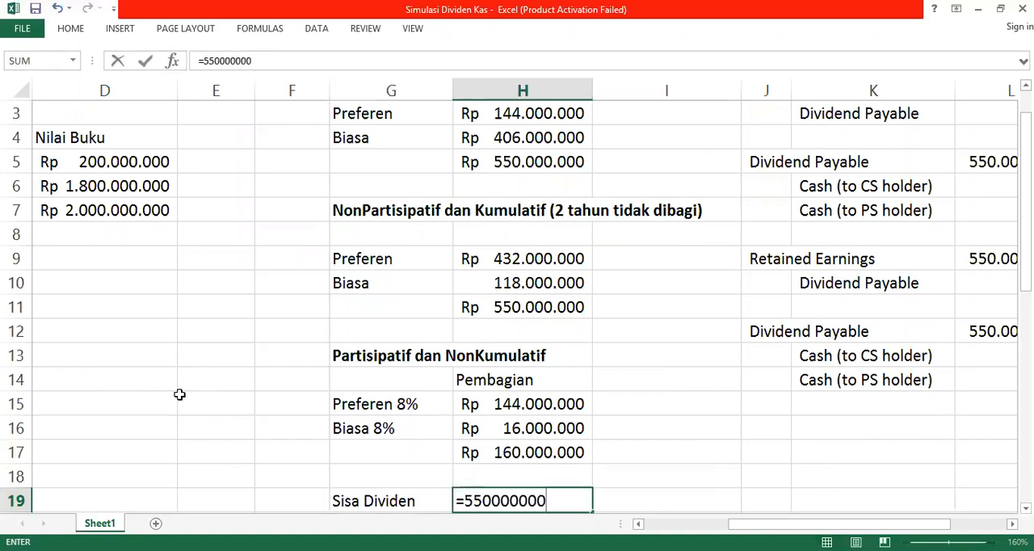
{"action": "type", "text": "-"}
{"action": "key", "text": "Up"}
{"action": "key", "text": "Up"}
{"action": "key", "text": "Return"}
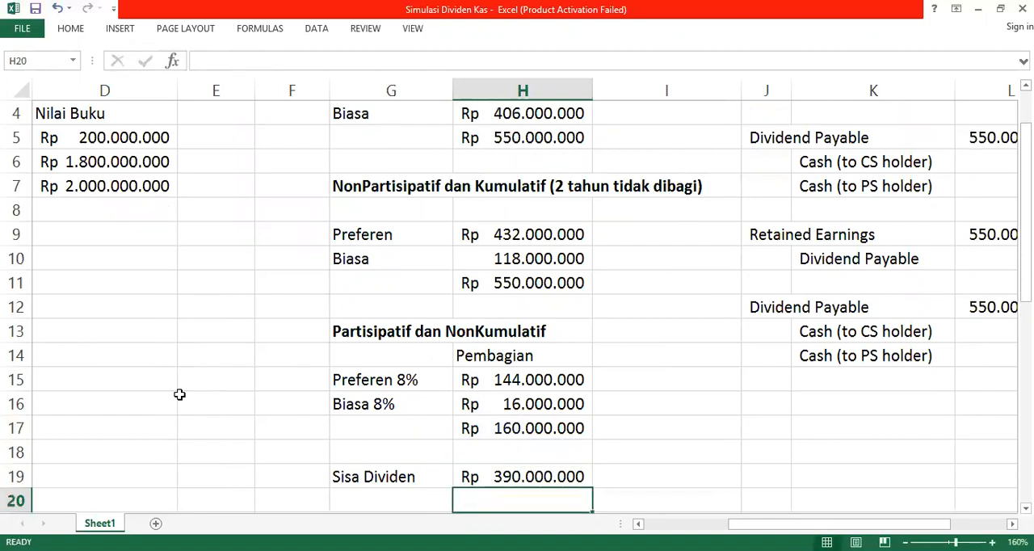
Step: Enter the label "Tarif Partisipasi" in G20 for the participation rate
{"action": "key", "text": "Down"}
{"action": "key", "text": "Down"}
{"action": "key", "text": "Down"}
{"action": "key", "text": "Up"}
{"action": "key", "text": "Up"}
{"action": "key", "text": "Up"}
{"action": "key", "text": "Down"}
{"action": "key", "text": "Down"}
{"action": "key", "text": "Down"}
{"action": "key", "text": "Down"}
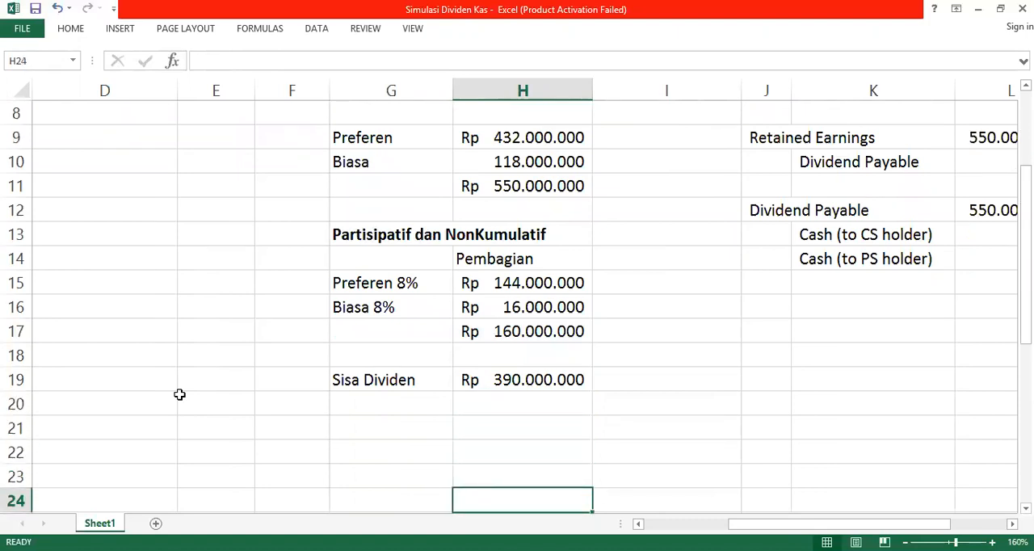
{"action": "key", "text": "Left"}
{"action": "key", "text": "Up"}
{"action": "key", "text": "Up"}
{"action": "key", "text": "Up"}
{"action": "key", "text": "Up"}
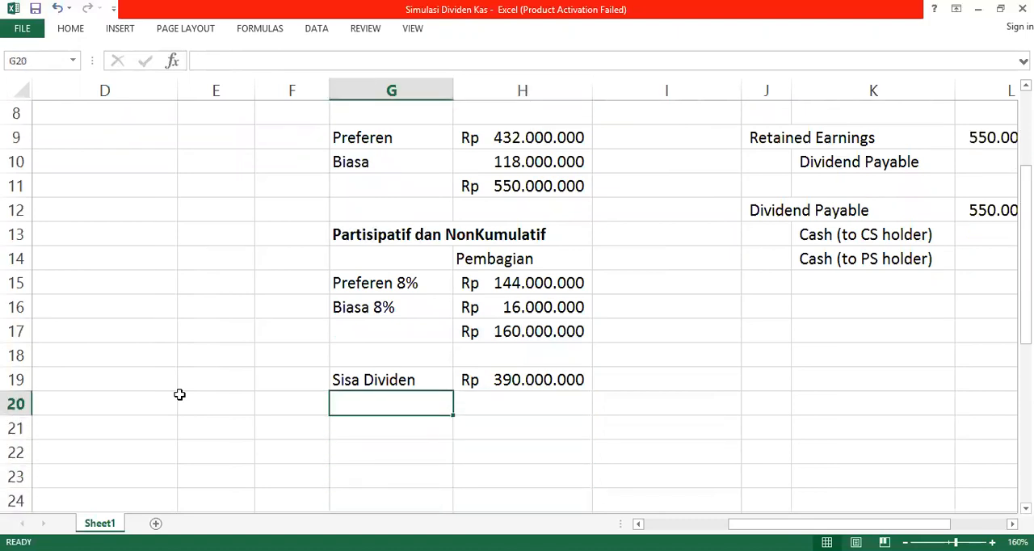
{"action": "type", "text": "Tarif Pa"}
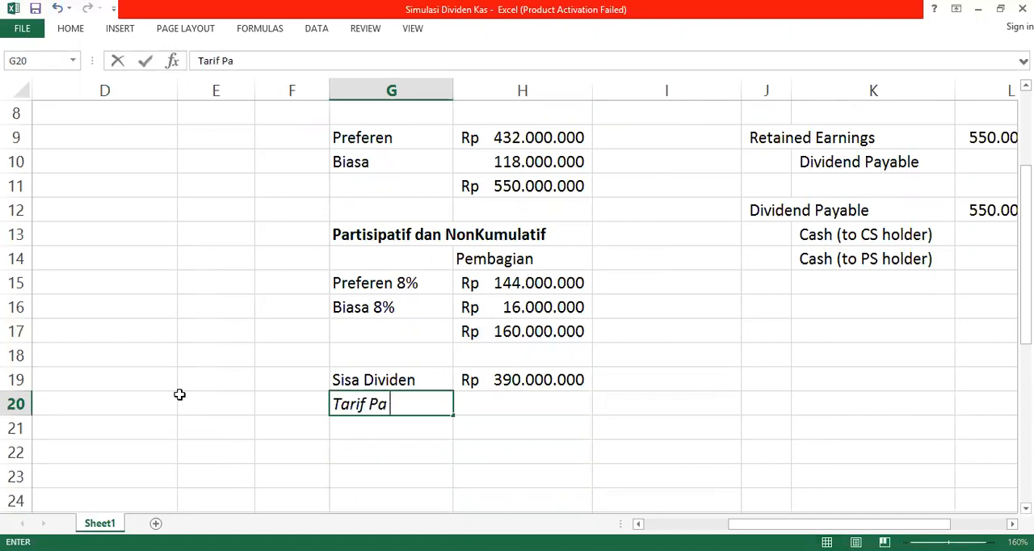
{"action": "type", "text": "rtisipaso"}
{"action": "key", "text": "BackSpace"}
{"action": "key", "text": "Return"}
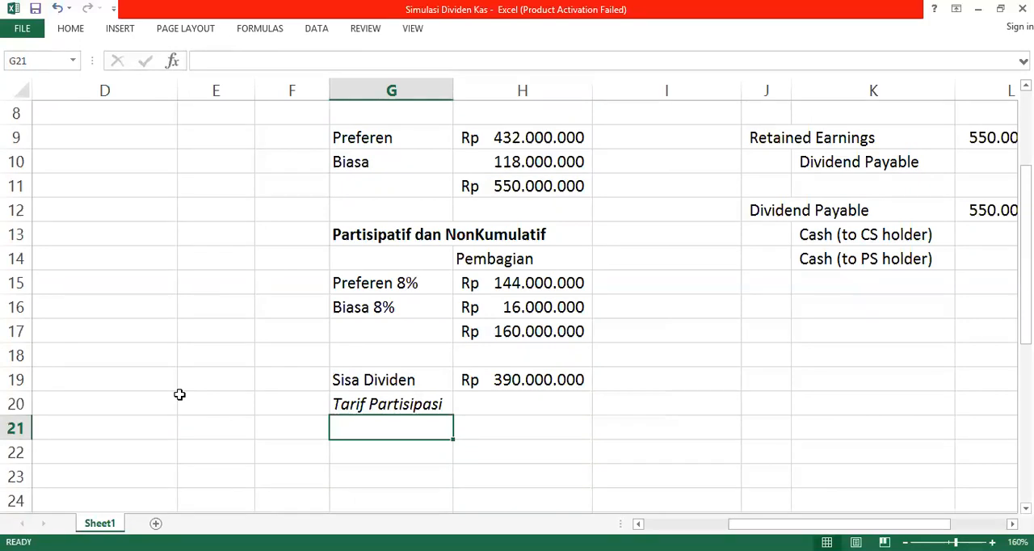
Step: Calculate the participation rate in H20 by dividing the remaining dividend by the total book value, using =H19/D7
{"action": "key", "text": "Up"}
{"action": "key", "text": "Right"}
{"action": "type", "text": "="}
{"action": "key", "text": "Up"}
{"action": "type", "text": "/"}
{"action": "key", "text": "Left"}
{"action": "key", "text": "Up"}
{"action": "key", "text": "Up"}
{"action": "key", "text": "Up"}
{"action": "key", "text": "Up"}
{"action": "key", "text": "Up"}
{"action": "key", "text": "Up"}
{"action": "key", "text": "Up"}
{"action": "key", "text": "Up"}
{"action": "key", "text": "Up"}
{"action": "key", "text": "Up"}
{"action": "key", "text": "Up"}
{"action": "key", "text": "Up"}
{"action": "key", "text": "Up"}
{"action": "key", "text": "Up"}
{"action": "key", "text": "Up"}
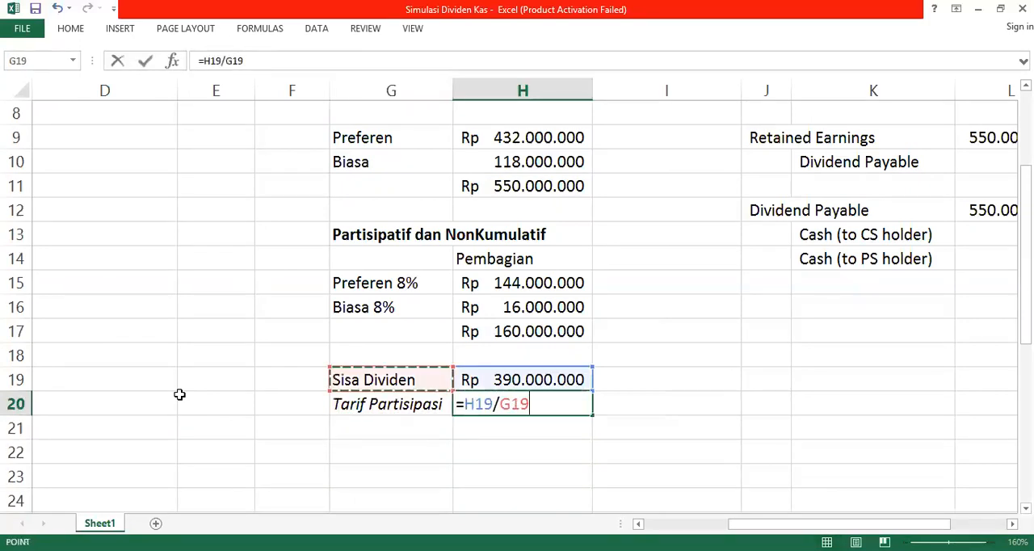
{"action": "key", "text": "Up"}
{"action": "key", "text": "Left"}
{"action": "key", "text": "Left"}
{"action": "key", "text": "Left"}
{"action": "key", "text": "Left"}
{"action": "key", "text": "Left"}
{"action": "key", "text": "Down"}
{"action": "key", "text": "Down"}
{"action": "key", "text": "Down"}
{"action": "key", "text": "Right"}
{"action": "key", "text": "Right"}
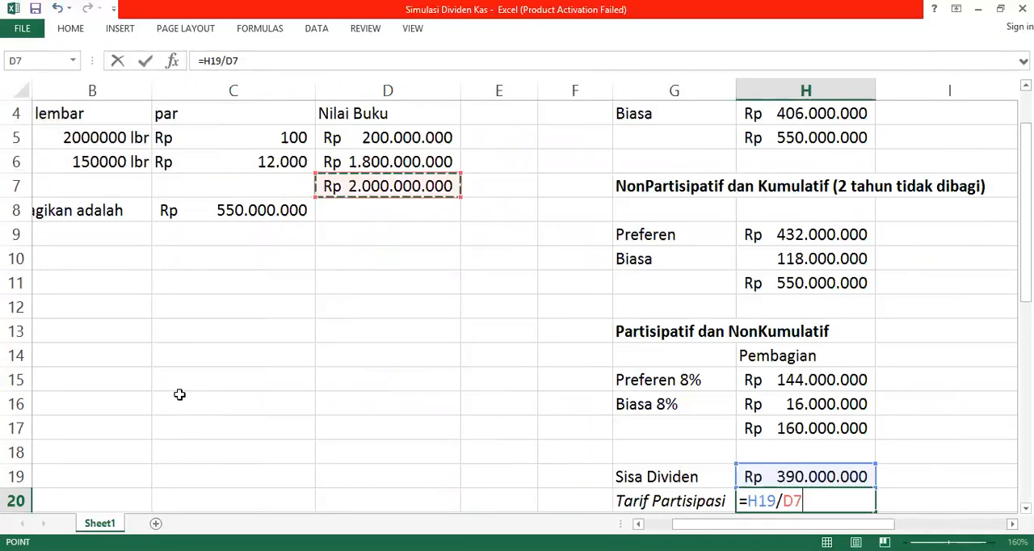
{"action": "key", "text": "Return"}
Step: Format the participation rate in H20 as a percentage with two decimal places
{"action": "key", "text": "Up"}
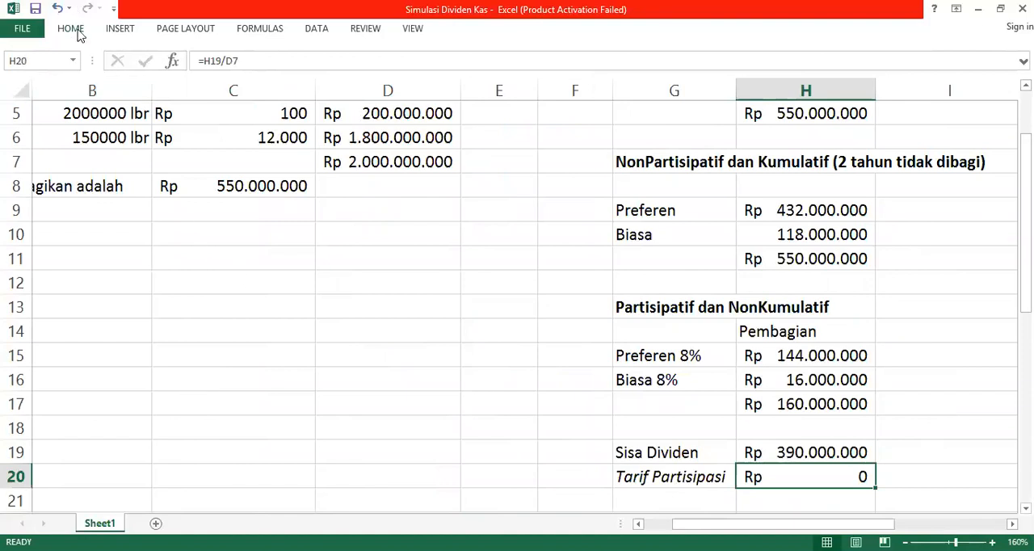
{"action": "left_click", "coordinate": [78, 34]}
{"action": "left_click", "coordinate": [513, 78]}
{"action": "left_click", "coordinate": [553, 81]}
{"action": "left_click", "coordinate": [554, 80]}
{"action": "scroll", "coordinate": [785, 393], "scroll_direction": "down", "scroll_amount": 4}
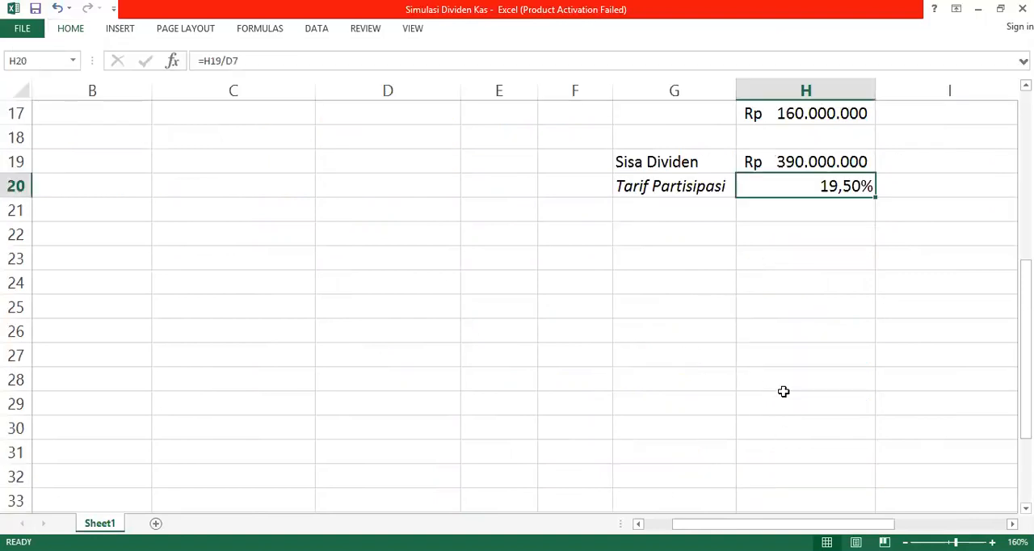
Step: Enter a second "Pembagian" column heading in I14 of the participating scenario
{"action": "scroll", "coordinate": [750, 294], "scroll_direction": "up", "scroll_amount": 2}
{"action": "key", "text": "Right"}
{"action": "key", "text": "Right"}
{"action": "key", "text": "Right"}
{"action": "key", "text": "Right"}
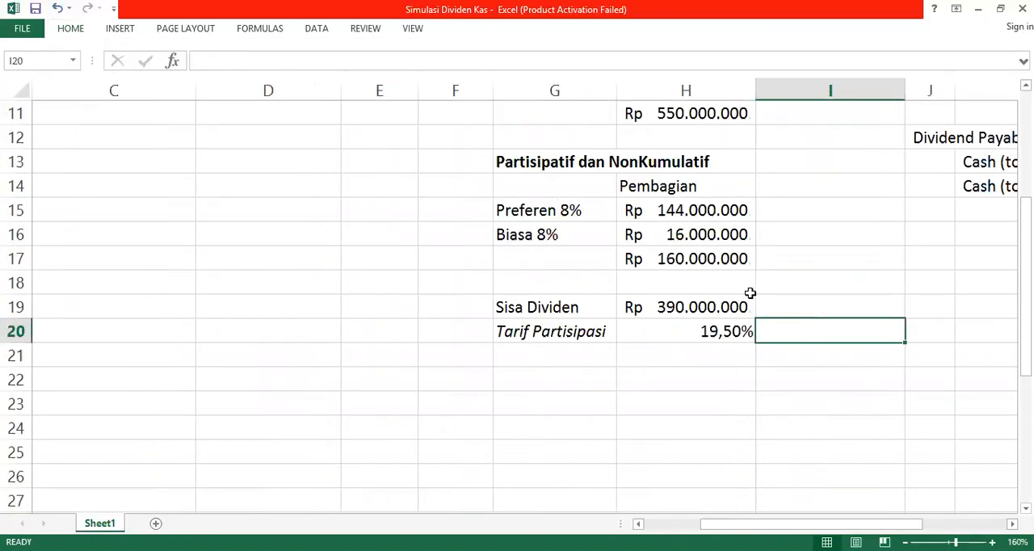
{"action": "key", "text": "Left"}
{"action": "key", "text": "Left"}
{"action": "key", "text": "Left"}
{"action": "key", "text": "Left"}
{"action": "key", "text": "Left"}
{"action": "key", "text": "Down"}
{"action": "key", "text": "Down"}
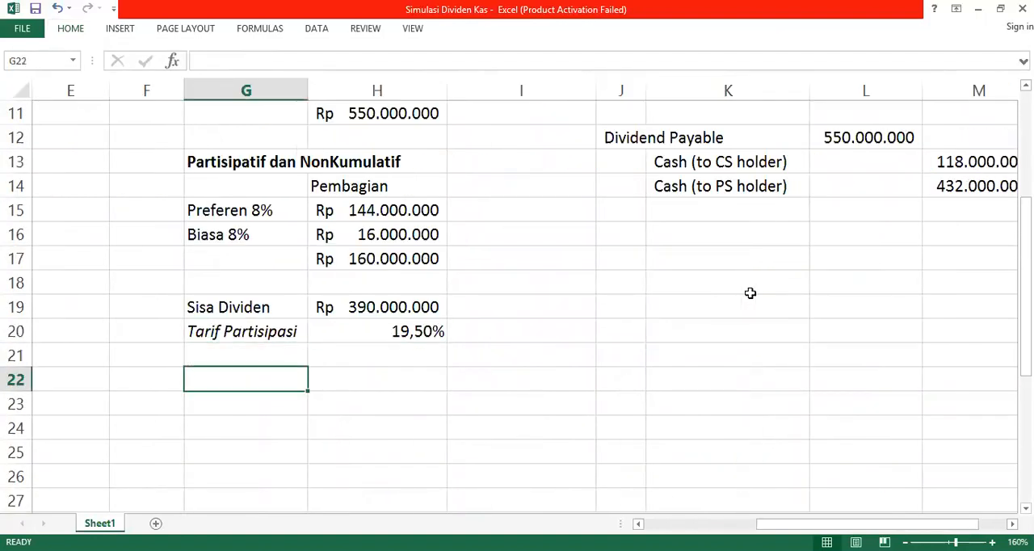
{"action": "key", "text": "Up"}
{"action": "key", "text": "Up"}
{"action": "key", "text": "Up"}
{"action": "key", "text": "Up"}
{"action": "key", "text": "Up"}
{"action": "key", "text": "Up"}
{"action": "key", "text": "Up"}
{"action": "key", "text": "Up"}
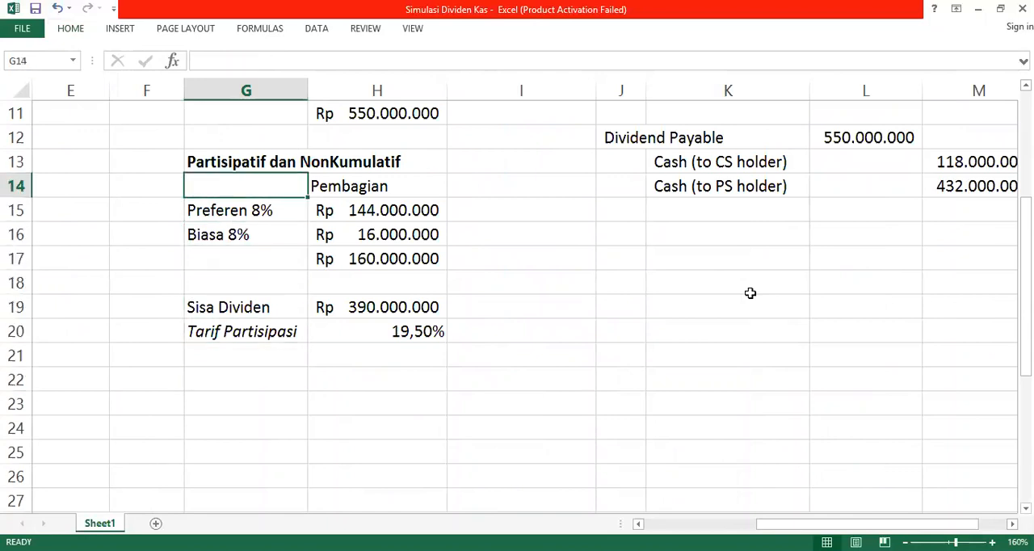
{"action": "key", "text": "Right"}
{"action": "key", "text": "Right"}
{"action": "type", "text": "Pembagian"}
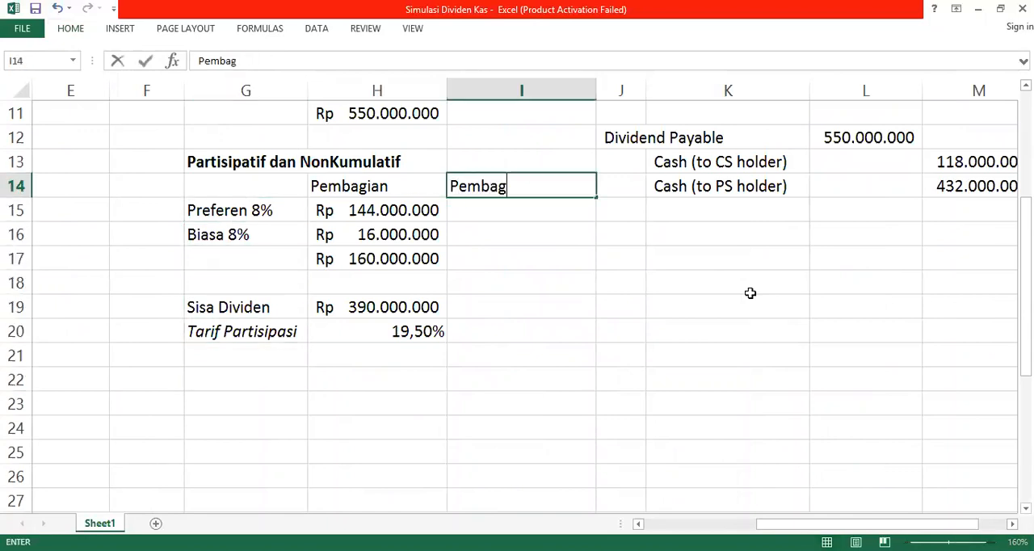
{"action": "key", "text": "Return"}
{"action": "key", "text": "Left"}
{"action": "key", "text": "Down"}
{"action": "key", "text": "Down"}
{"action": "key", "text": "Down"}
{"action": "key", "text": "Down"}
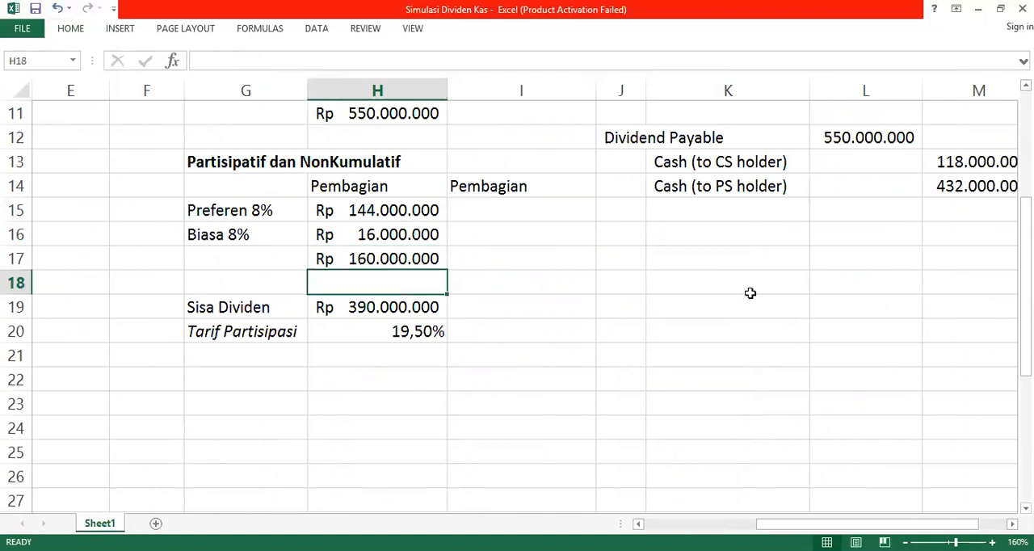
Step: Calculate the preferred shares' participation dividend in I15 by multiplying the participation rate by their book value, using =H20*D6
{"action": "key", "text": "Up"}
{"action": "key", "text": "Up"}
{"action": "key", "text": "Up"}
{"action": "key", "text": "Up"}
{"action": "key", "text": "Right"}
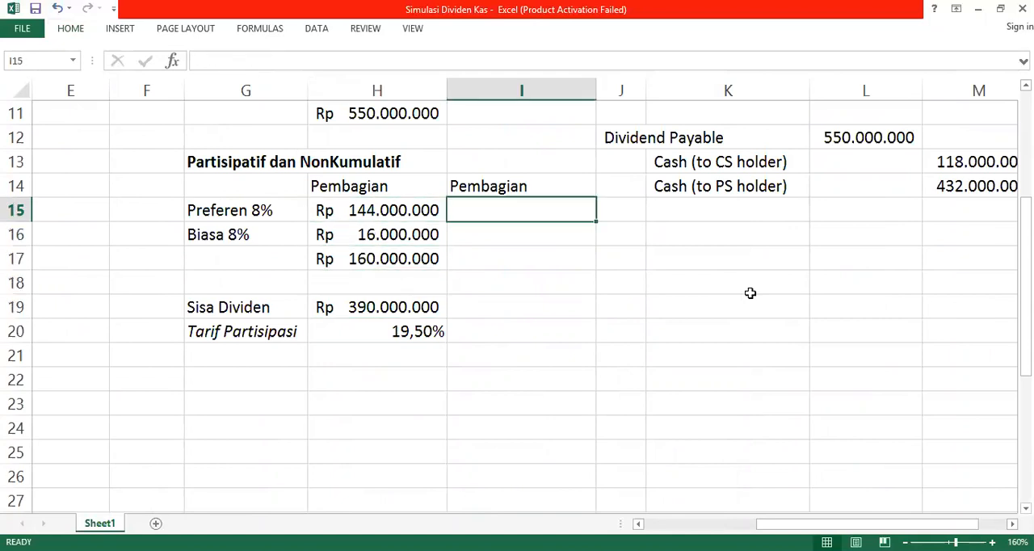
{"action": "type", "text": "="}
{"action": "key", "text": "Down"}
{"action": "key", "text": "Down"}
{"action": "key", "text": "Down"}
{"action": "key", "text": "Down"}
{"action": "key", "text": "Down"}
{"action": "key", "text": "Left"}
{"action": "type", "text": "*"}
{"action": "key", "text": "Left"}
{"action": "key", "text": "Left"}
{"action": "key", "text": "Left"}
{"action": "key", "text": "Left"}
{"action": "key", "text": "Left"}
{"action": "key", "text": "Left"}
{"action": "key", "text": "Left"}
{"action": "key", "text": "Up"}
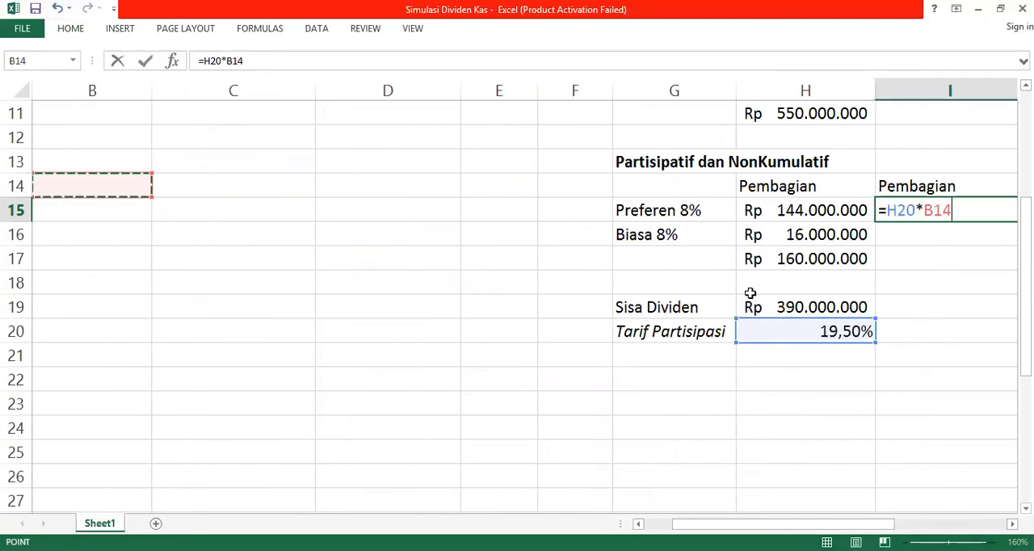
{"action": "key", "text": "Up"}
{"action": "key", "text": "Up"}
{"action": "key", "text": "Up"}
{"action": "key", "text": "Up"}
{"action": "key", "text": "Up"}
{"action": "key", "text": "Up"}
{"action": "key", "text": "Up"}
{"action": "key", "text": "Up"}
{"action": "key", "text": "Up"}
{"action": "key", "text": "Up"}
{"action": "key", "text": "Up"}
{"action": "key", "text": "Left"}
{"action": "key", "text": "Down"}
{"action": "key", "text": "Down"}
{"action": "key", "text": "Down"}
{"action": "key", "text": "Right"}
{"action": "key", "text": "Right"}
{"action": "key", "text": "Right"}
{"action": "key", "text": "Right"}
{"action": "key", "text": "Left"}
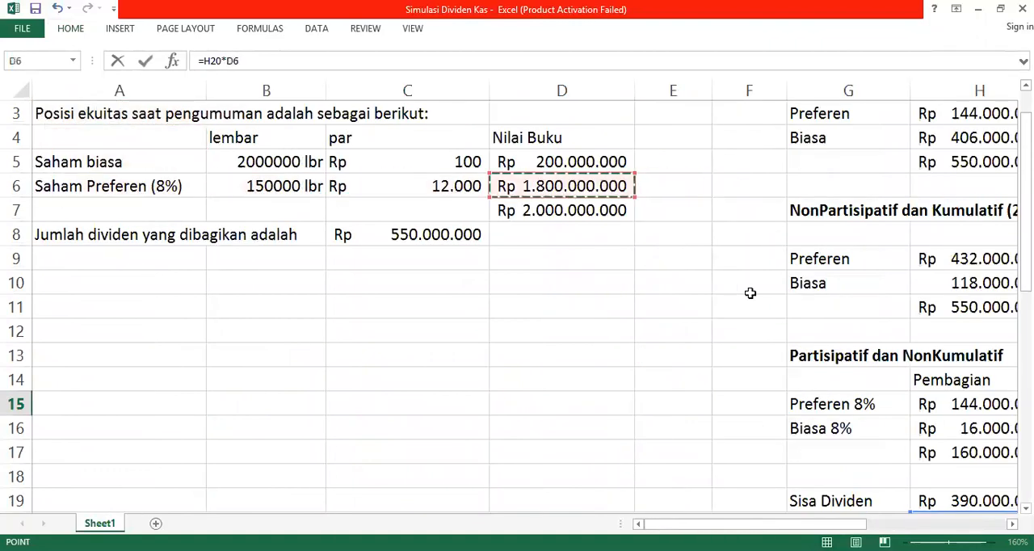
{"action": "key", "text": "Return"}
Step: Calculate the common shares' participation dividend in I16 by multiplying the participation rate in H20 by their book value in D5
{"action": "type", "text": "="}
{"action": "key", "text": "Down"}
{"action": "key", "text": "Down"}
{"action": "key", "text": "Down"}
{"action": "key", "text": "Down"}
{"action": "key", "text": "Down"}
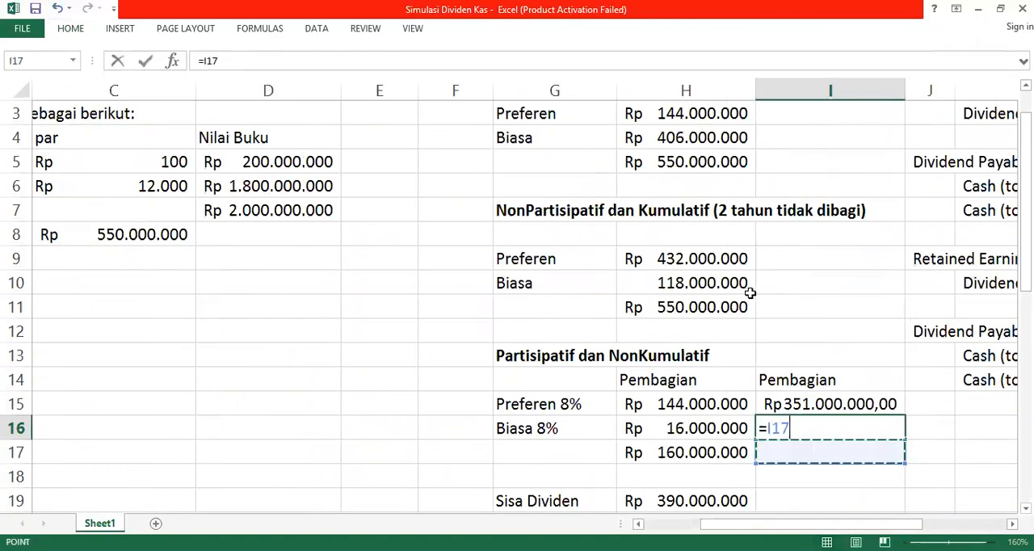
{"action": "key", "text": "Left"}
{"action": "key", "text": "Up"}
{"action": "type", "text": "*"}
{"action": "key", "text": "Down"}
{"action": "key", "text": "Left"}
{"action": "key", "text": "Up"}
{"action": "key", "text": "Up"}
{"action": "key", "text": "Up"}
{"action": "key", "text": "Up"}
{"action": "key", "text": "Up"}
{"action": "key", "text": "Up"}
{"action": "key", "text": "Up"}
{"action": "key", "text": "Up"}
{"action": "key", "text": "Up"}
{"action": "key", "text": "Up"}
{"action": "key", "text": "Up"}
{"action": "key", "text": "Up"}
{"action": "key", "text": "Up"}
{"action": "key", "text": "Left"}
{"action": "key", "text": "Down"}
{"action": "key", "text": "Left"}
{"action": "key", "text": "Left"}
{"action": "key", "text": "Down"}
{"action": "key", "text": "Left"}
{"action": "key", "text": "Up"}
{"action": "key", "text": "Return"}
Step: Total the second Pembagian column in I17 with =SUM(I15:I16)
{"action": "key", "text": "Right"}
{"action": "key", "text": "Left"}
{"action": "key", "text": "Right"}
{"action": "key", "text": "Right"}
{"action": "key", "text": "Left"}
{"action": "key", "text": "Left"}
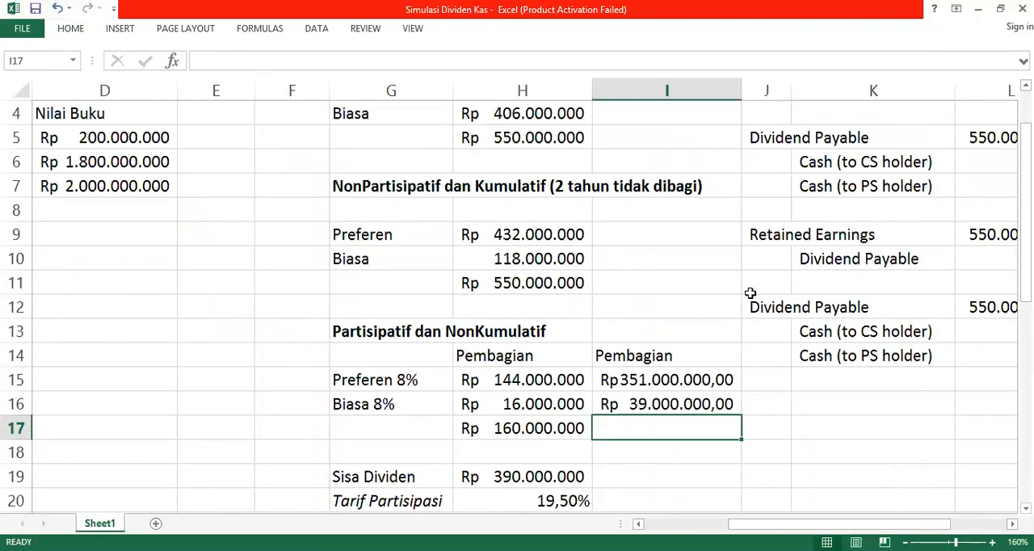
{"action": "type", "text": "="}
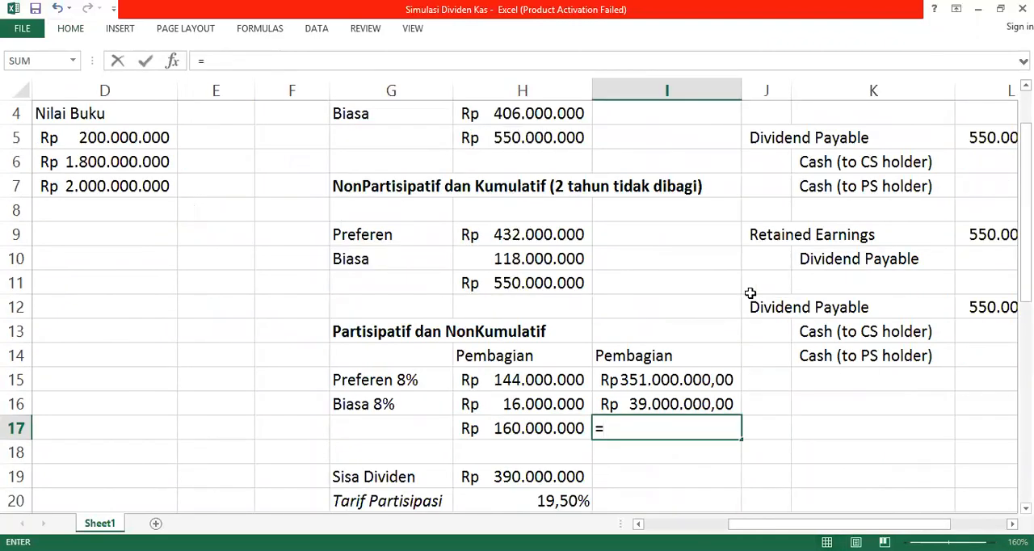
{"action": "key", "text": "alt+="}
{"action": "key", "text": "Return"}
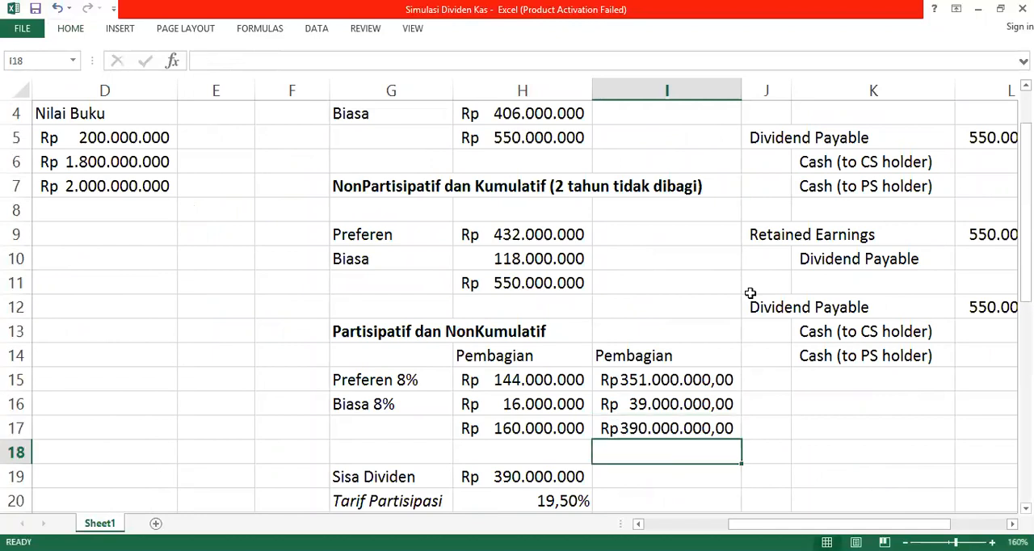
{"action": "key", "text": "Up"}
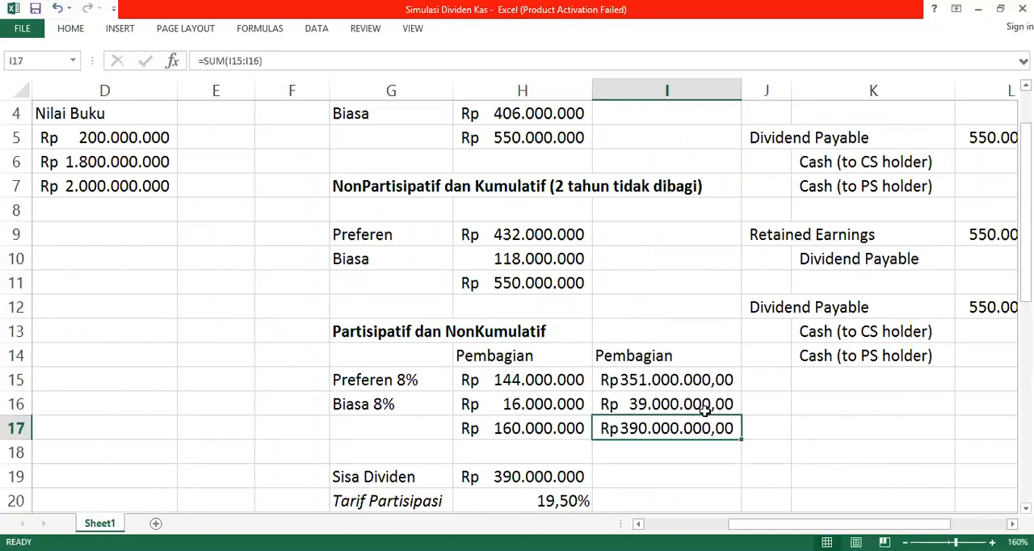
Step: Insert two blank columns before column J to make room between the distribution tables and the journal
{"action": "left_click", "coordinate": [637, 455]}
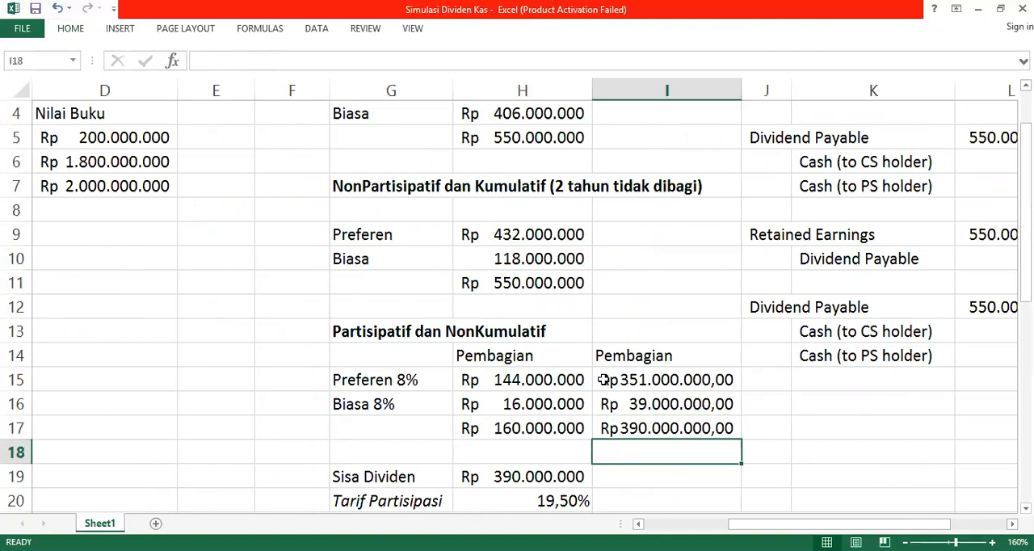
{"action": "left_click", "coordinate": [766, 87]}
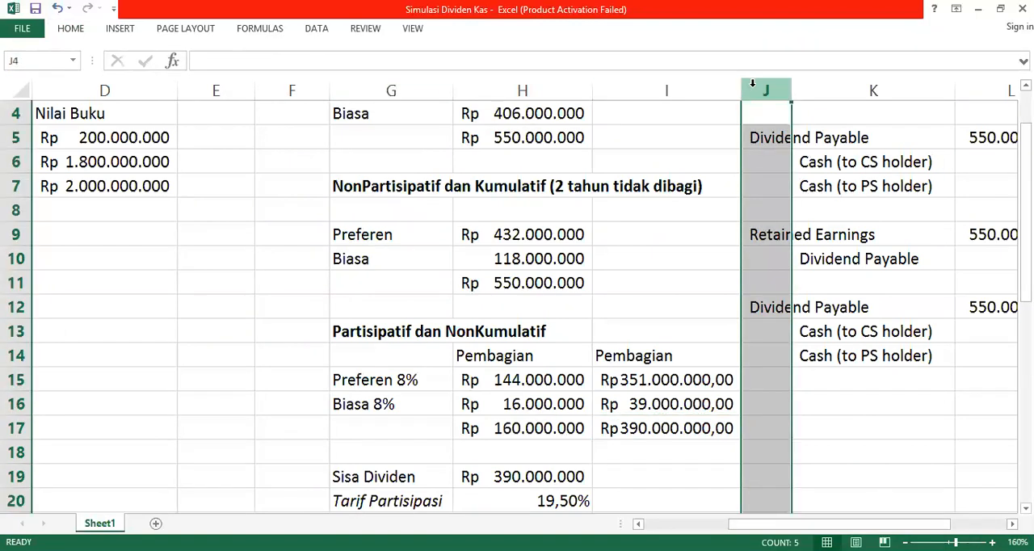
{"action": "left_click", "coordinate": [71, 29]}
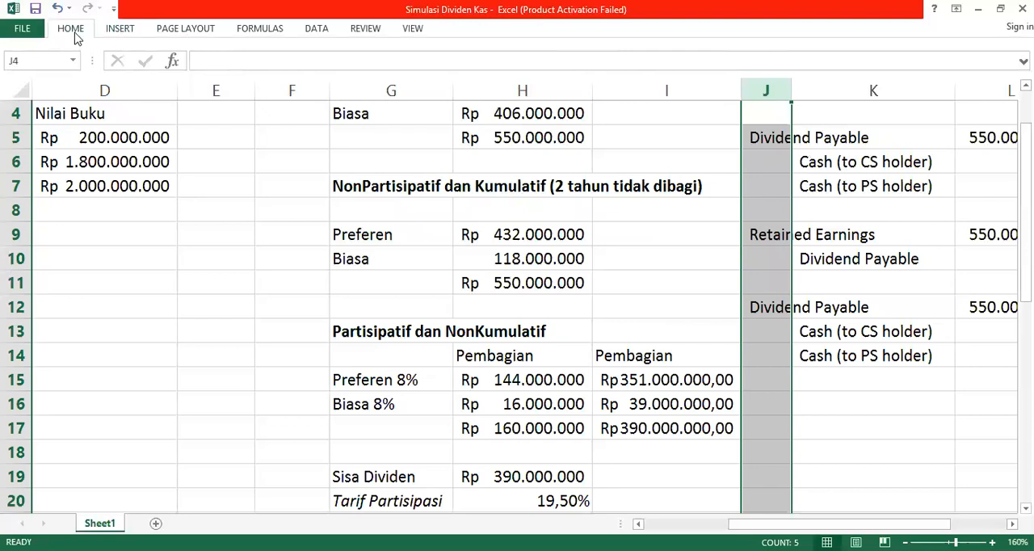
{"action": "left_click", "coordinate": [737, 65]}
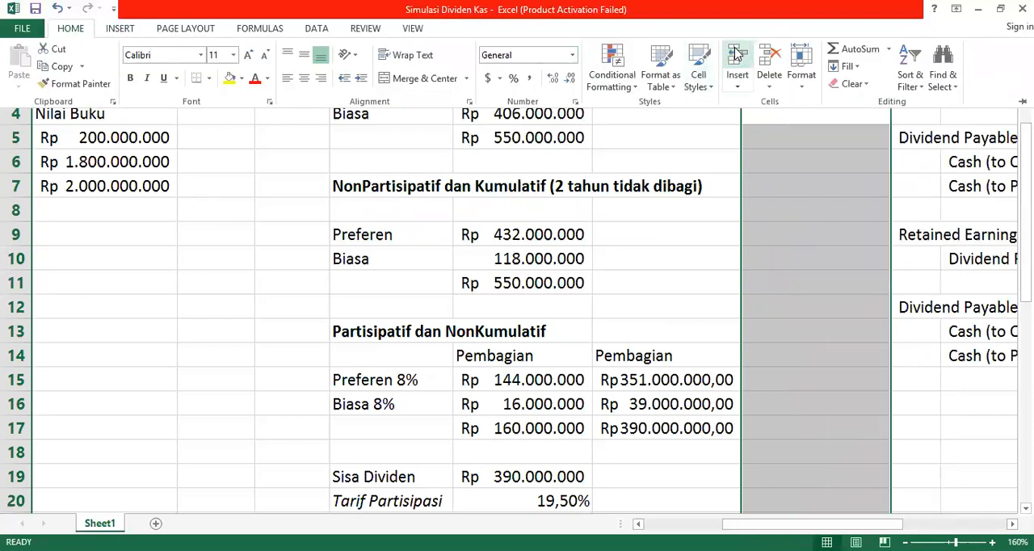
Step: Enter the column heading "Total" in J14 of the participating scenario
{"action": "left_click", "coordinate": [783, 350]}
{"action": "left_click", "coordinate": [783, 349]}
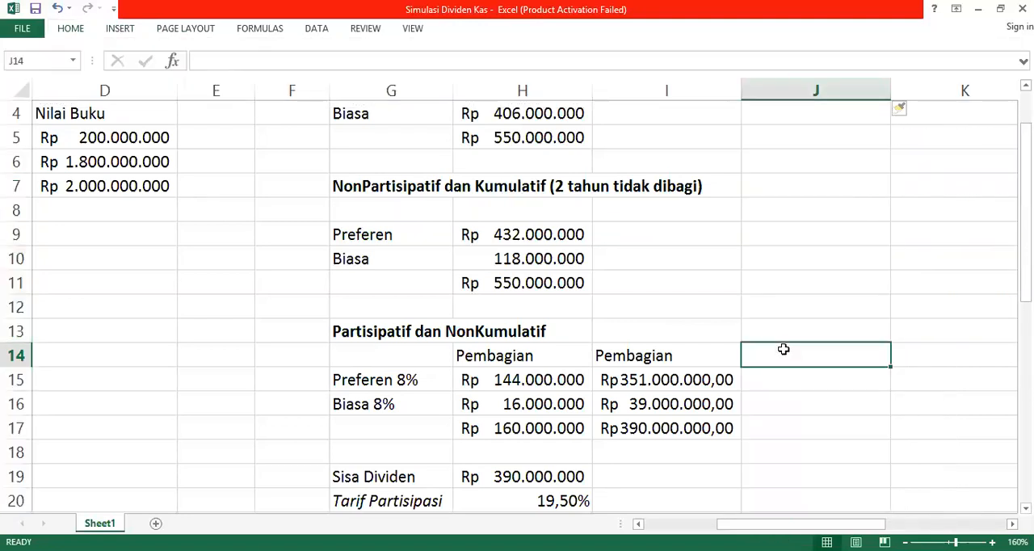
{"action": "type", "text": "Total"}
{"action": "key", "text": "Return"}
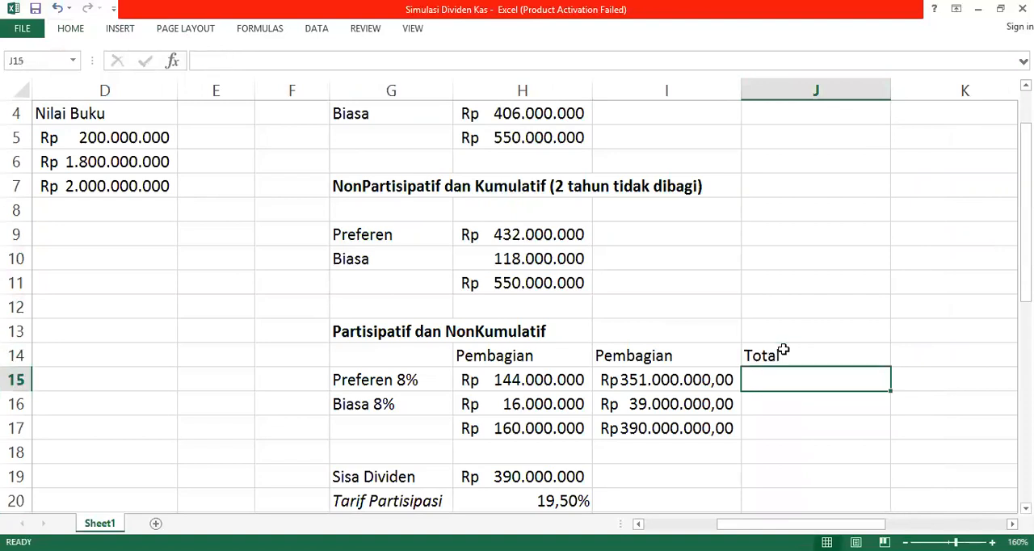
Step: Calculate the preferred shares' total dividend in J15 by adding both distributions, using =H15+I15
{"action": "scroll", "coordinate": [783, 350], "scroll_direction": "right", "scroll_amount": 1}
{"action": "type", "text": "="}
{"action": "key", "text": "Left"}
{"action": "key", "text": "Left"}
{"action": "type", "text": "+"}
{"action": "key", "text": "Left"}
{"action": "key", "text": "Return"}
Step: Fill the total formula from J15 down to J16 for the common shares
{"action": "type", "text": "="}
{"action": "key", "text": "Escape"}
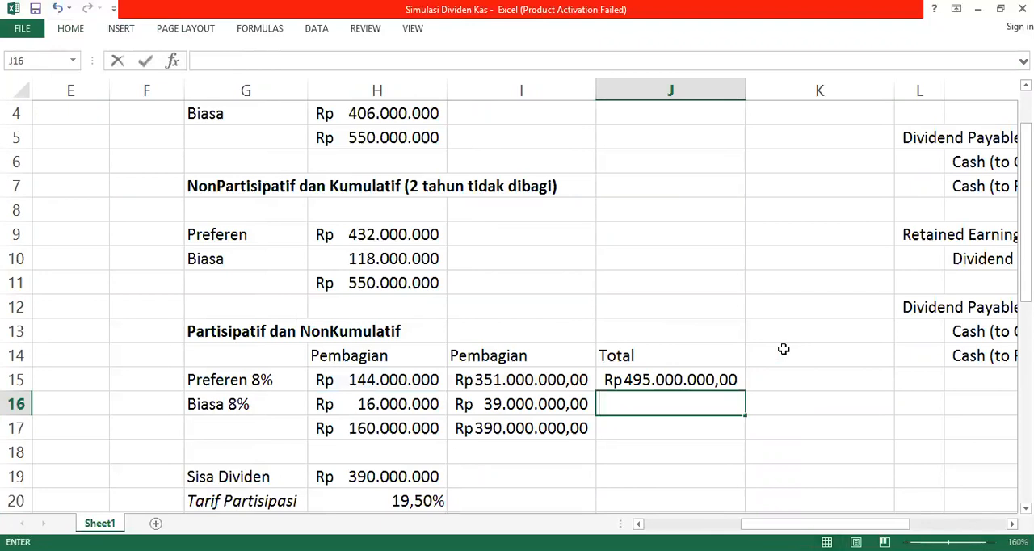
{"action": "key", "text": "Down"}
{"action": "key", "text": "Up"}
{"action": "key", "text": "Up"}
{"action": "key", "text": "shift+Down"}
{"action": "key", "text": "ctrl+d"}
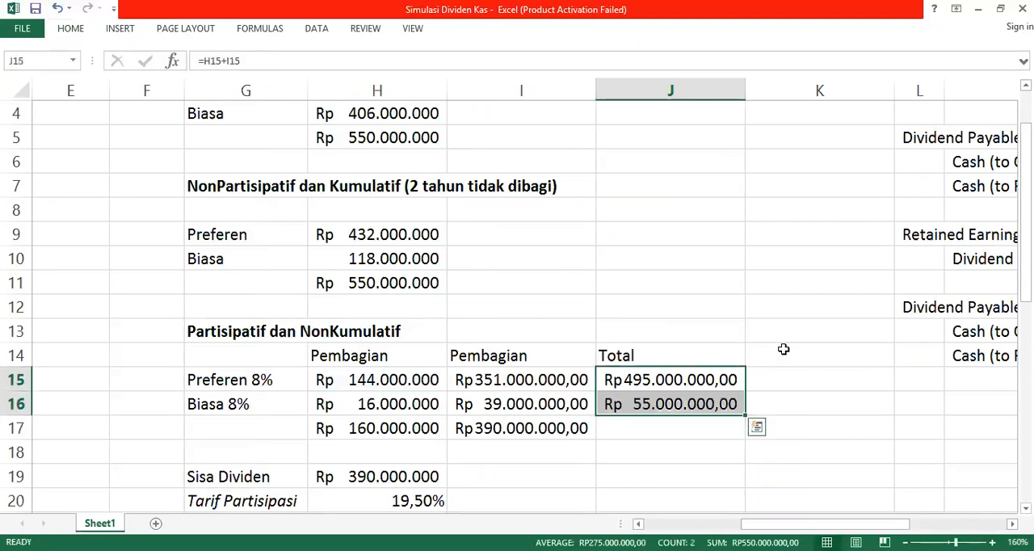
Step: Review the cumulative scenario's journal entries, including the cash amounts credited to the CS and PS holders
{"action": "key", "text": "Down"}
{"action": "key", "text": "Right"}
{"action": "key", "text": "Right"}
{"action": "key", "text": "Right"}
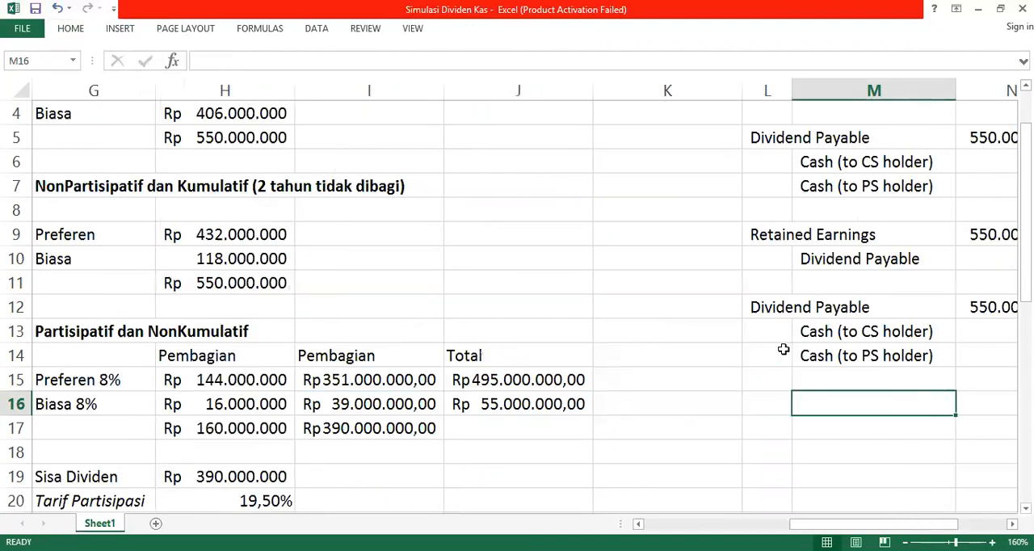
{"action": "key", "text": "Right"}
{"action": "key", "text": "Right"}
{"action": "key", "text": "Left"}
{"action": "key", "text": "Up"}
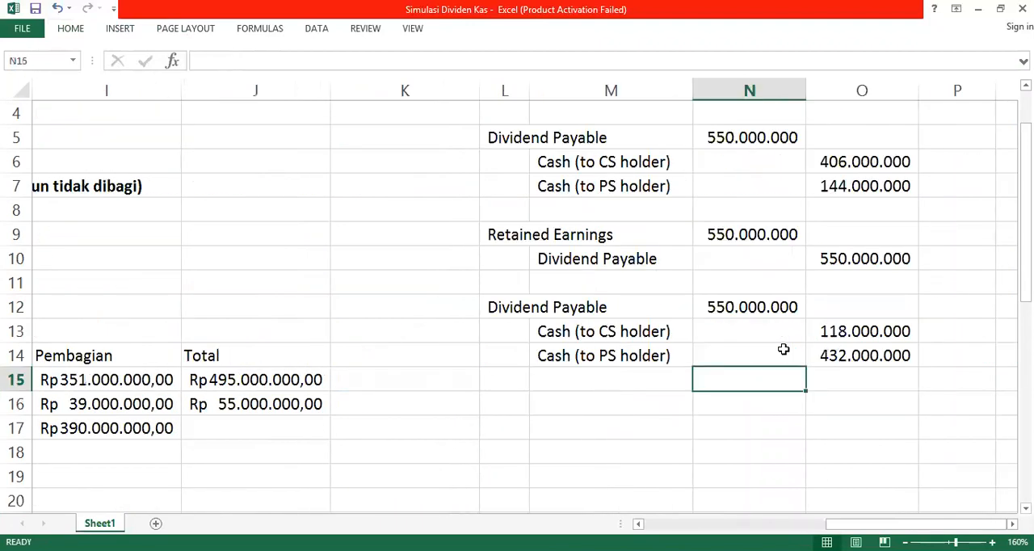
{"action": "key", "text": "Up"}
{"action": "key", "text": "Left"}
{"action": "key", "text": "Up"}
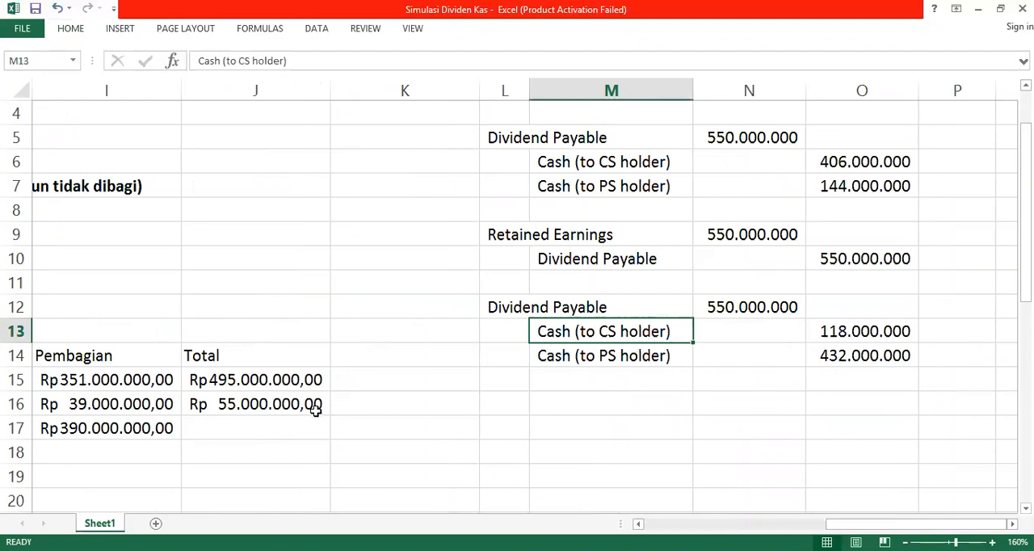
{"action": "left_click", "coordinate": [855, 333]}
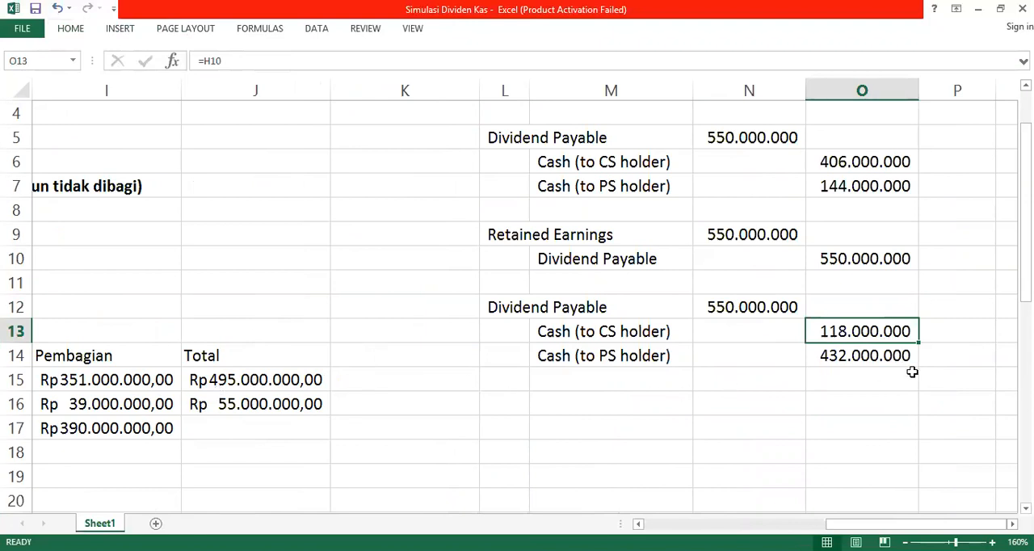
Step: Compare the preferred and common dividend amounts across the three scenarios
{"action": "left_click", "coordinate": [214, 383]}
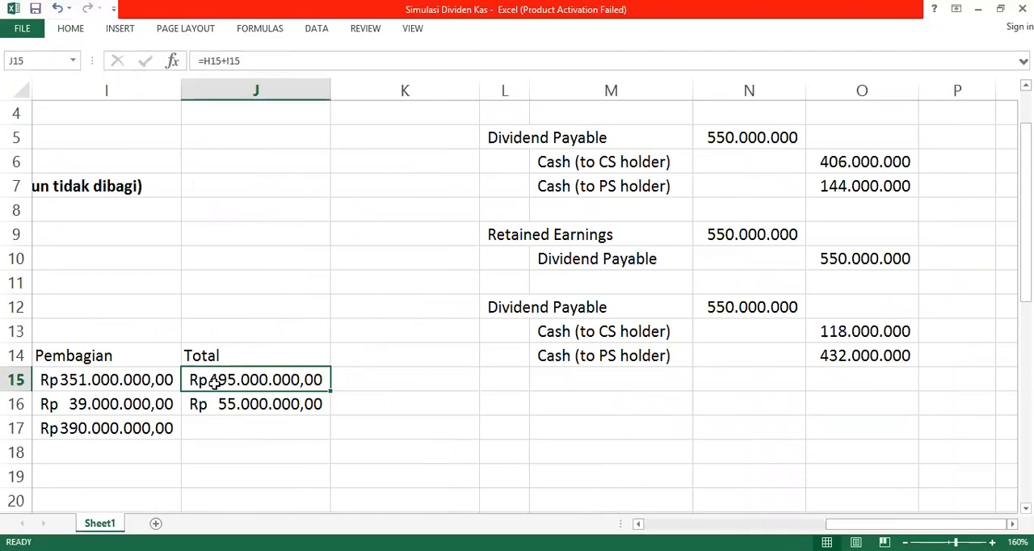
{"action": "key", "text": "Left"}
{"action": "key", "text": "Left"}
{"action": "key", "text": "Left"}
{"action": "key", "text": "Left"}
{"action": "key", "text": "Up"}
{"action": "key", "text": "Up"}
{"action": "key", "text": "Up"}
{"action": "key", "text": "Up"}
{"action": "key", "text": "Up"}
{"action": "key", "text": "Up"}
{"action": "key", "text": "Up"}
{"action": "key", "text": "Up"}
{"action": "key", "text": "Up"}
{"action": "key", "text": "Up"}
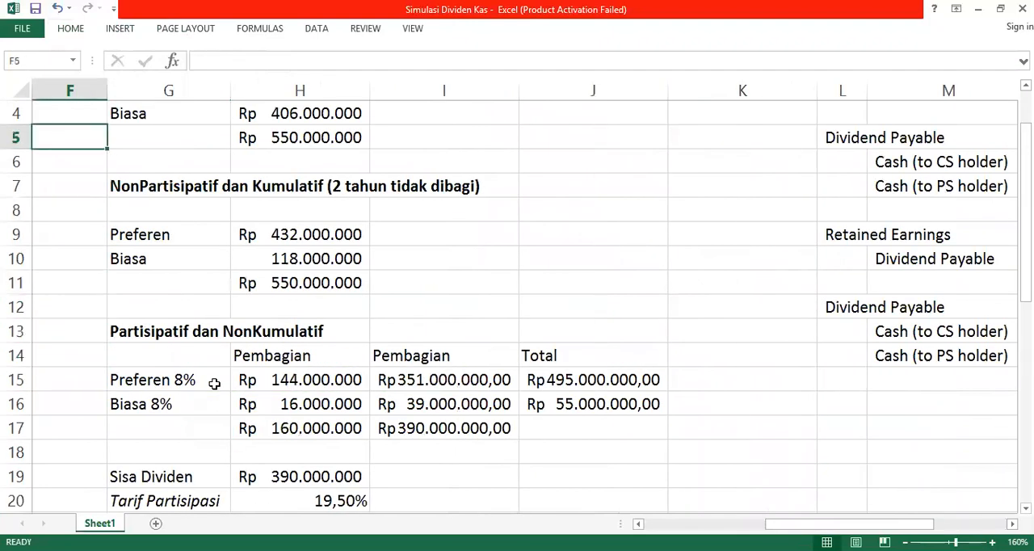
{"action": "key", "text": "Up"}
{"action": "key", "text": "Up"}
{"action": "key", "text": "Up"}
{"action": "key", "text": "Up"}
{"action": "key", "text": "Down"}
{"action": "key", "text": "Right"}
{"action": "key", "text": "Up"}
{"action": "key", "text": "Down"}
{"action": "key", "text": "Down"}
{"action": "key", "text": "Down"}
{"action": "key", "text": "Down"}
{"action": "key", "text": "Down"}
{"action": "key", "text": "Down"}
{"action": "key", "text": "Down"}
{"action": "key", "text": "Down"}
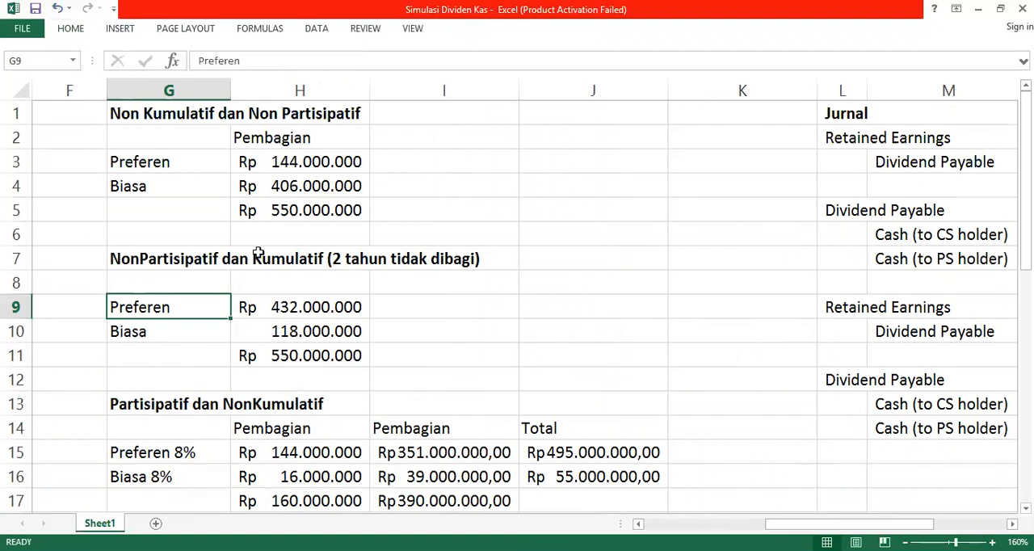
{"action": "left_click", "coordinate": [158, 161]}
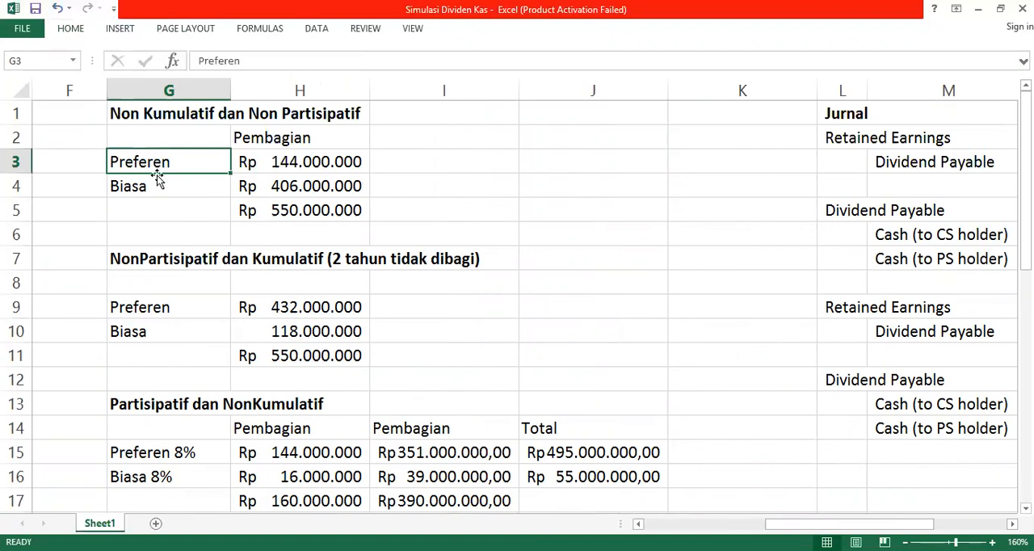
{"action": "left_click", "coordinate": [298, 163]}
{"action": "left_click", "coordinate": [301, 317]}
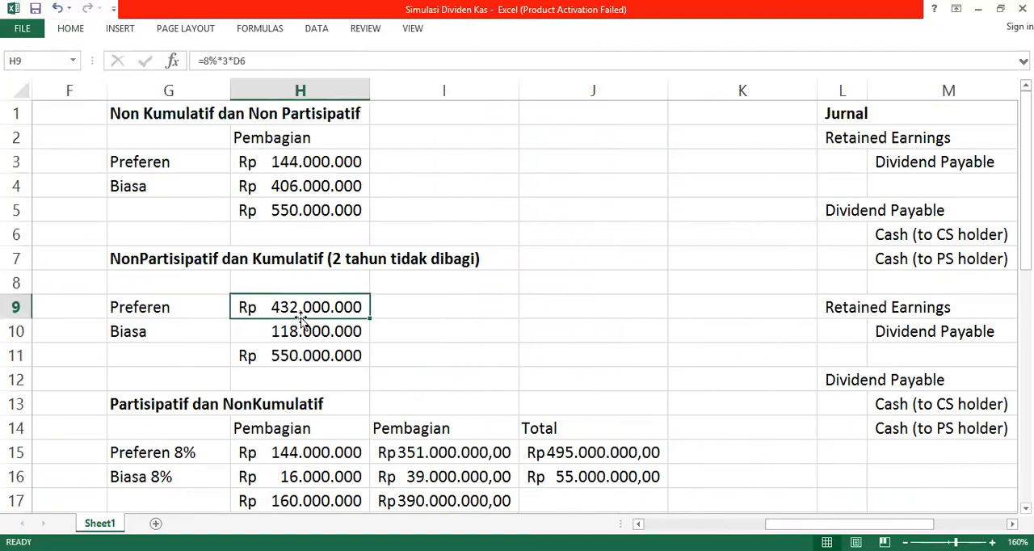
{"action": "left_click", "coordinate": [602, 477]}
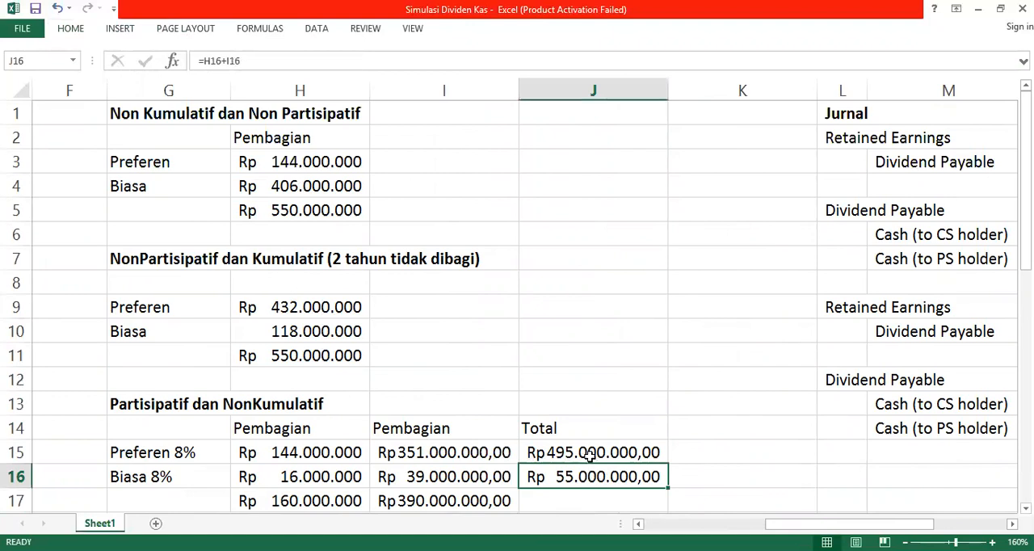
{"action": "left_click", "coordinate": [565, 463]}
Step: Enter the scenario heading "Partisipatif dan Kumulatif" in G23 and make it bold
{"action": "scroll", "coordinate": [533, 449], "scroll_direction": "down", "scroll_amount": 3}
{"action": "scroll", "coordinate": [214, 400], "scroll_direction": "down", "scroll_amount": 1}
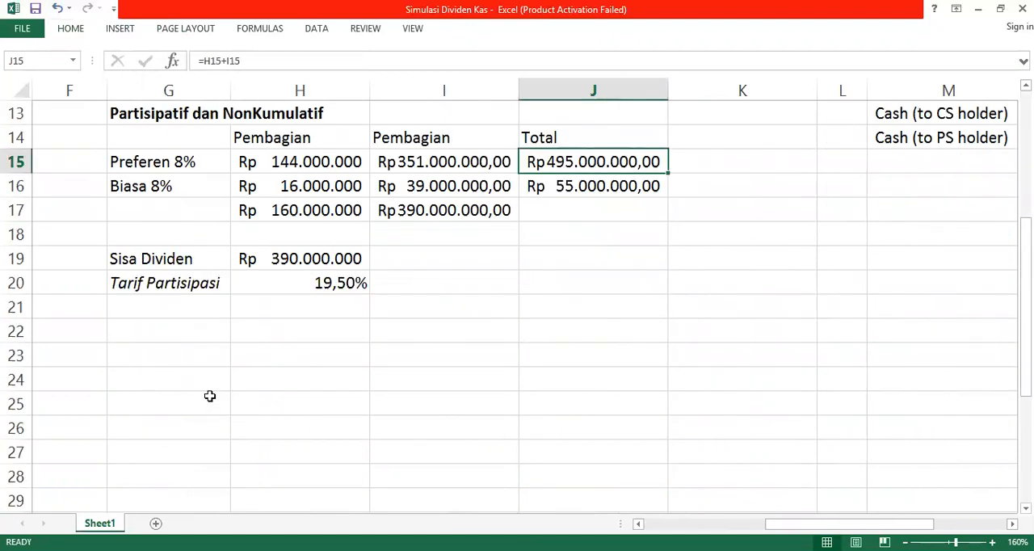
{"action": "scroll", "coordinate": [197, 349], "scroll_direction": "up", "scroll_amount": 1}
{"action": "scroll", "coordinate": [201, 351], "scroll_direction": "down", "scroll_amount": 2}
{"action": "scroll", "coordinate": [201, 353], "scroll_direction": "up", "scroll_amount": 2}
{"action": "scroll", "coordinate": [193, 361], "scroll_direction": "down", "scroll_amount": 1}
{"action": "left_click", "coordinate": [172, 361]}
{"action": "type", "text": "Partisi"}
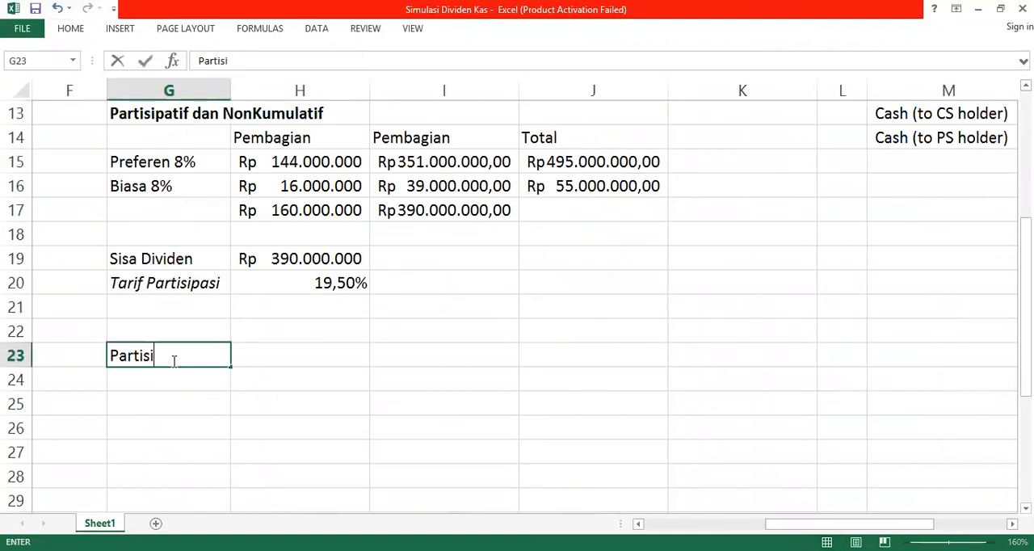
{"action": "type", "text": "patif dan Kumulatif"}
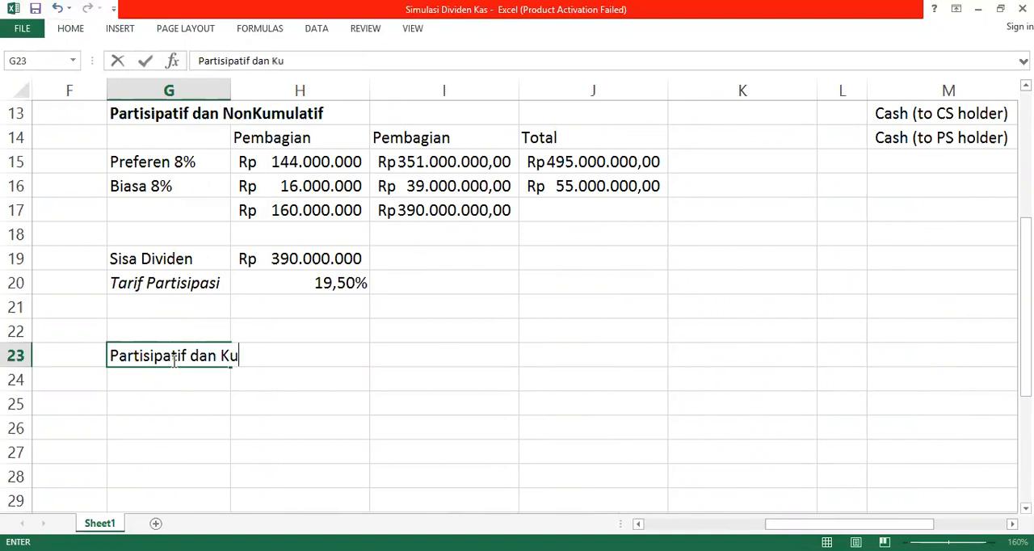
{"action": "key", "text": "Return"}
{"action": "left_click", "coordinate": [171, 359]}
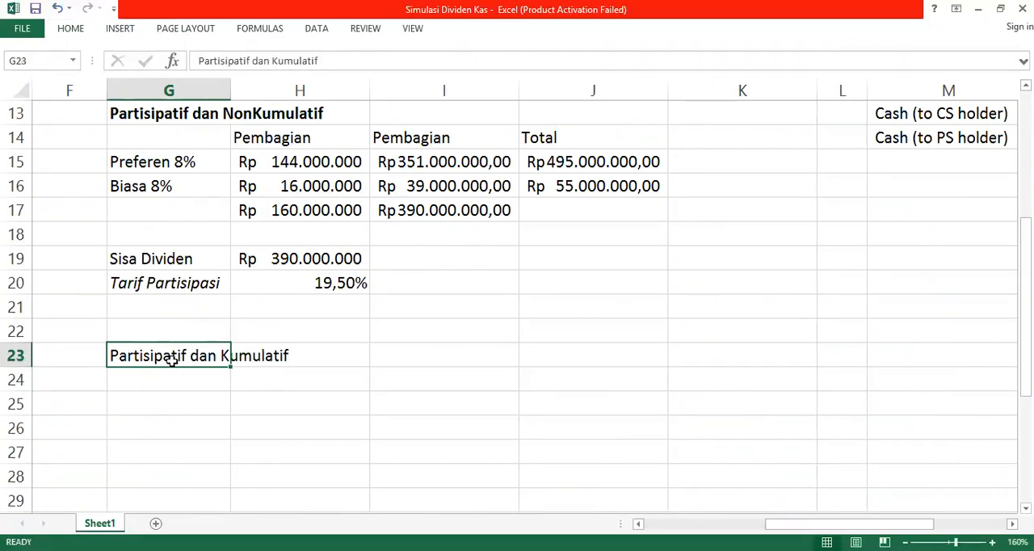
{"action": "key", "text": "ctrl+b"}
Step: Append "(2 tahun tidak dibagi)" to the heading in G23
{"action": "double_click", "coordinate": [171, 359]}
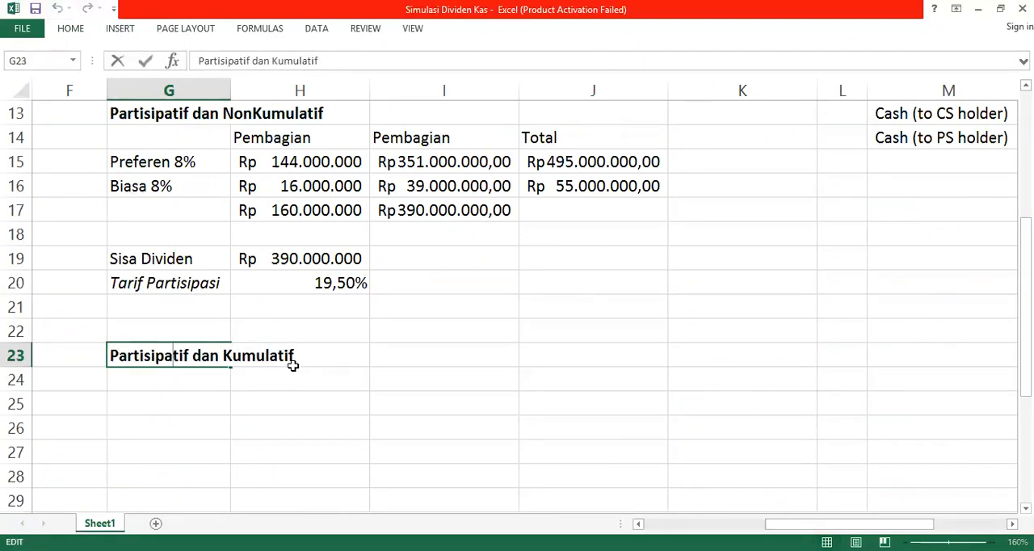
{"action": "type", "text": "(2 tahun"}
{"action": "key", "text": "BackSpace"}
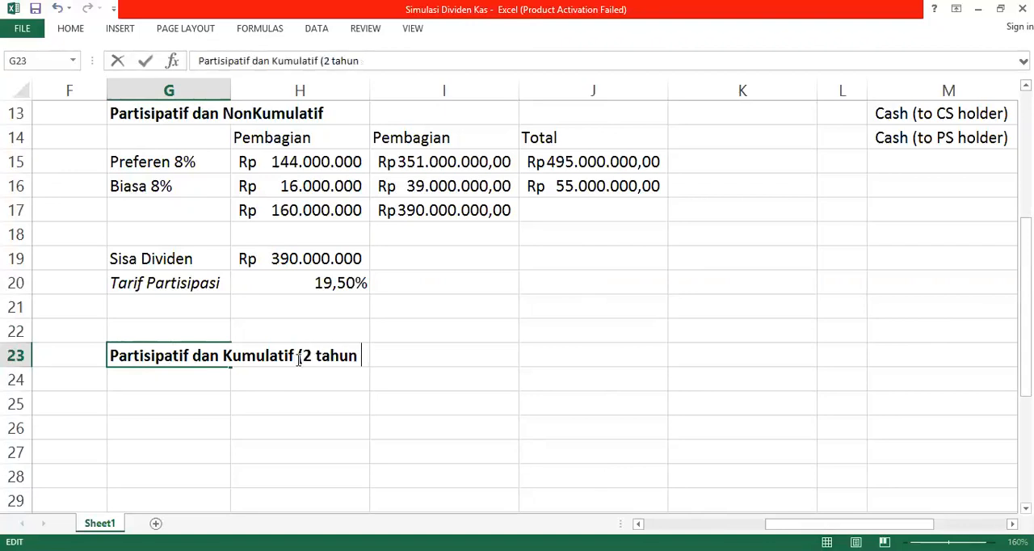
{"action": "type", "text": "tidak dibagi)"}
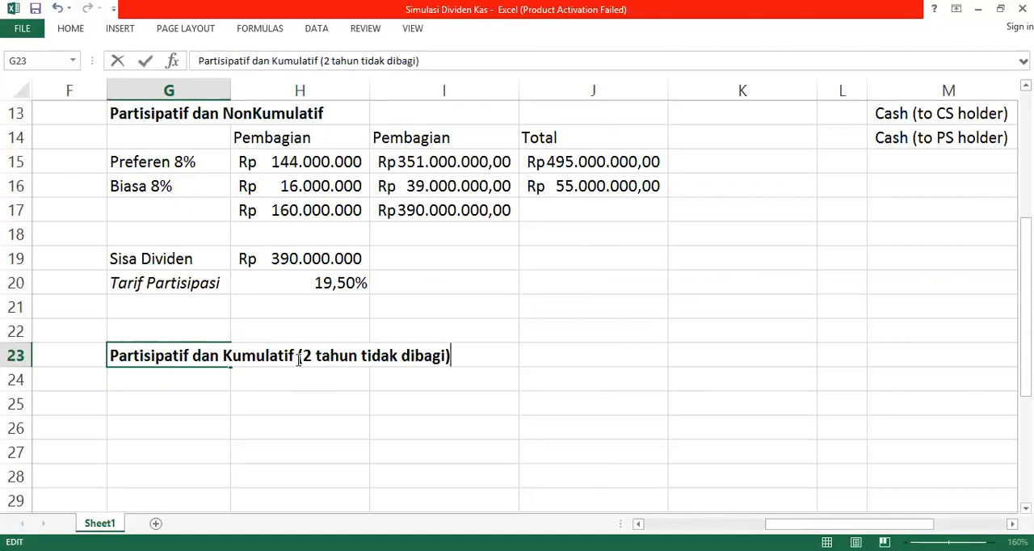
{"action": "key", "text": "Return"}
{"action": "key", "text": "Return"}
Step: Label the share rows under the new heading "Preferen" in G25 and "Biasa" in G26
{"action": "type", "text": "Preferen"}
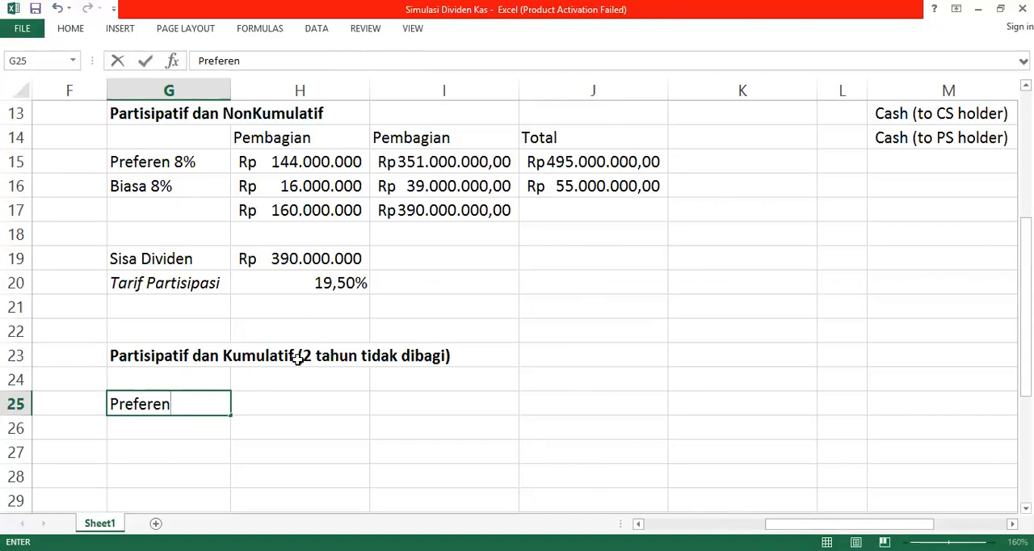
{"action": "key", "text": "Tab"}
{"action": "key", "text": "Return"}
{"action": "type", "text": "Biasa"}
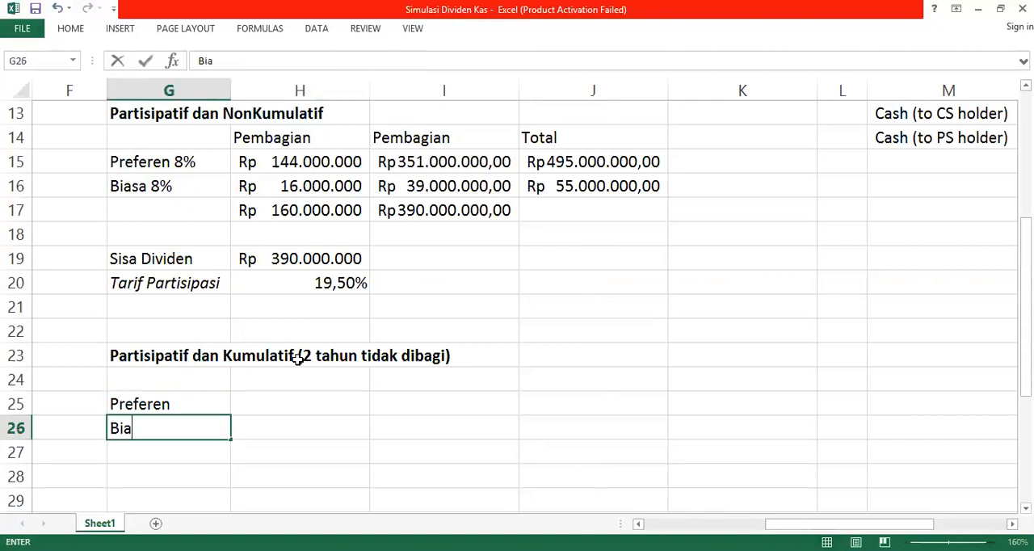
{"action": "key", "text": "Tab"}
Step: Enter the column header "Pembagian" in H24 above the first distribution amounts
{"action": "key", "text": "Up"}
{"action": "key", "text": "Up"}
{"action": "type", "text": "P"}
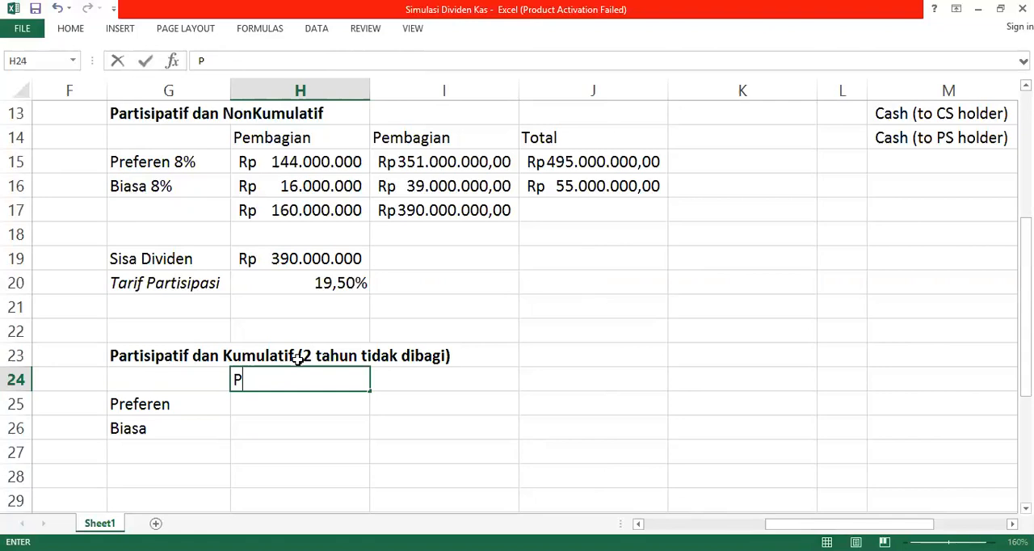
{"action": "type", "text": "emba"}
{"action": "key", "text": "BackSpace"}
{"action": "type", "text": "bagian"}
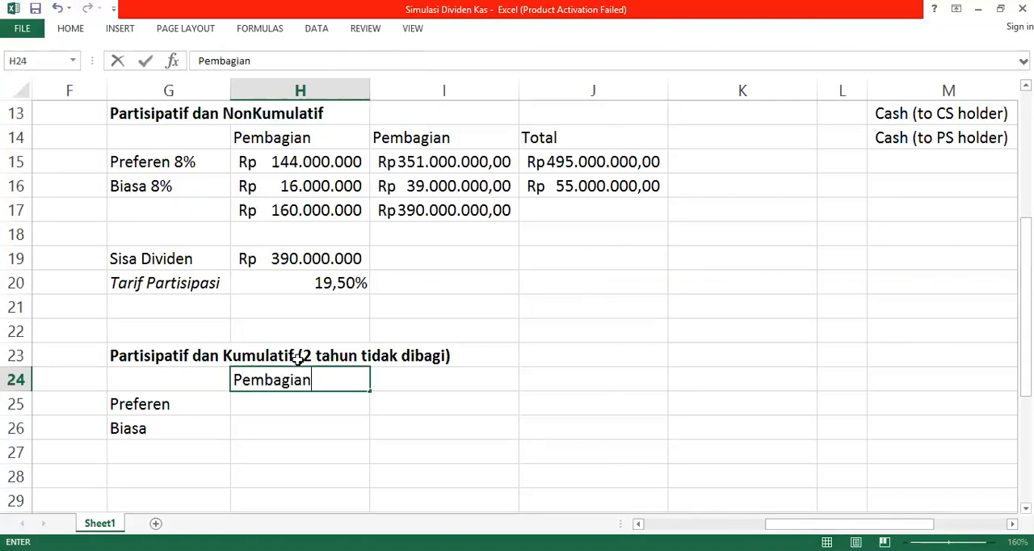
{"action": "key", "text": "Return"}
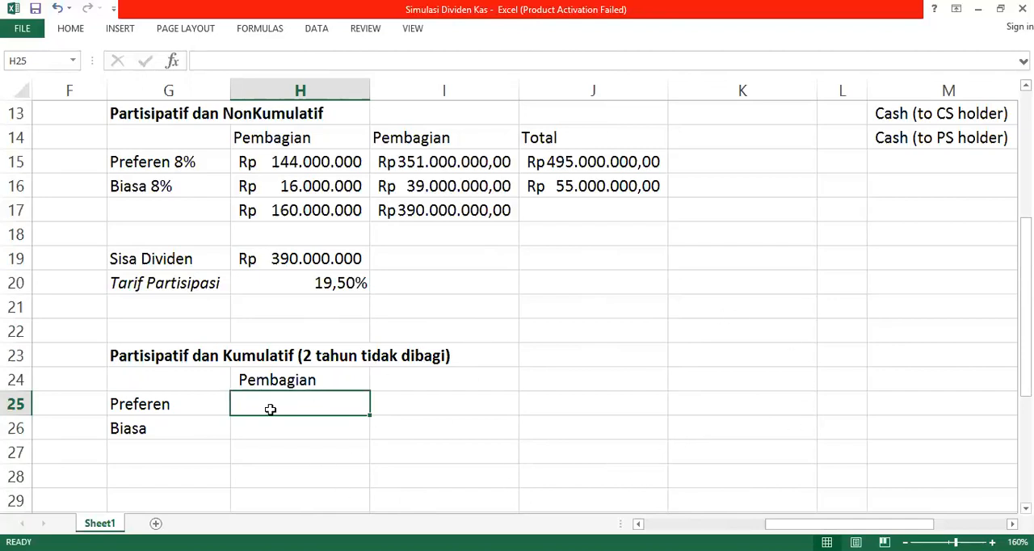
Step: Calculate the preferred shares' three-year dividend in H25 as 8%*3 times the preferred book value in D6
{"action": "type", "text": "="}
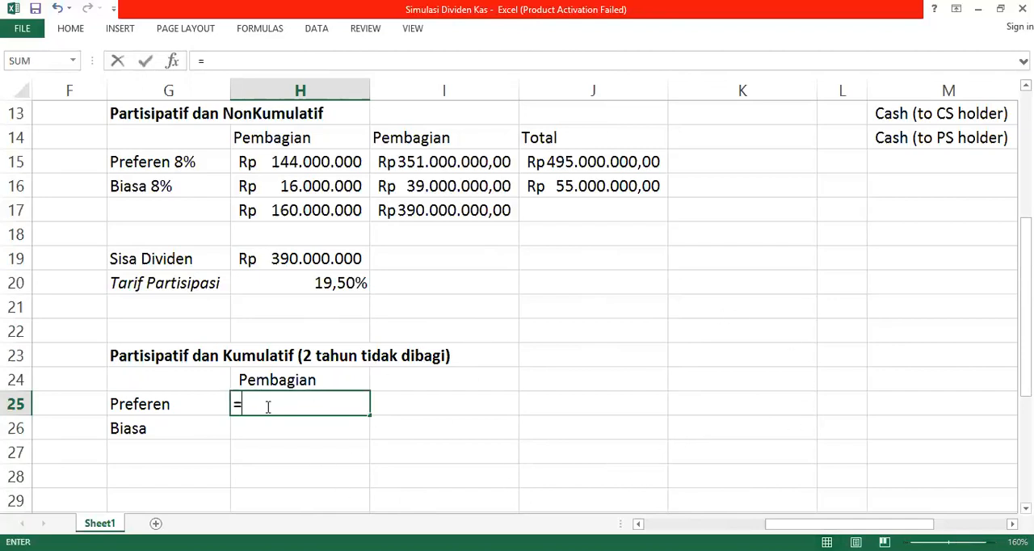
{"action": "type", "text": "8%*3*"}
{"action": "key", "text": "Left"}
{"action": "key", "text": "Up"}
{"action": "key", "text": "Up"}
{"action": "key", "text": "Left"}
{"action": "key", "text": "Up"}
{"action": "key", "text": "Up"}
{"action": "key", "text": "Up"}
{"action": "key", "text": "Up"}
{"action": "key", "text": "Up"}
{"action": "key", "text": "Up"}
{"action": "key", "text": "Up"}
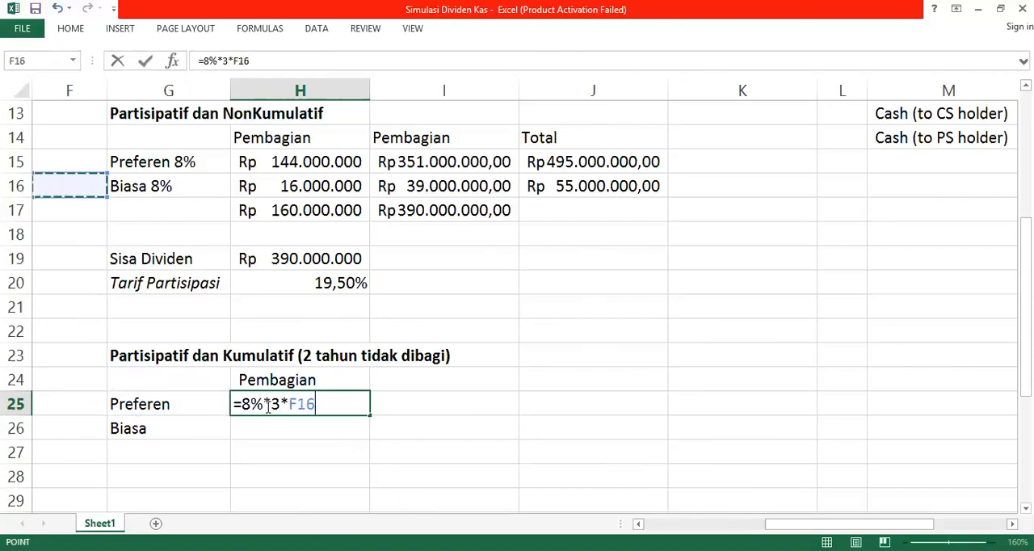
{"action": "key", "text": "Left"}
{"action": "key", "text": "Up"}
{"action": "key", "text": "Up"}
{"action": "key", "text": "Up"}
{"action": "key", "text": "Up"}
{"action": "key", "text": "Up"}
{"action": "key", "text": "Up"}
{"action": "key", "text": "Left"}
{"action": "key", "text": "Left"}
{"action": "key", "text": "Left"}
{"action": "key", "text": "Left"}
{"action": "key", "text": "Up"}
{"action": "key", "text": "Right"}
{"action": "key", "text": "Up"}
{"action": "key", "text": "Up"}
{"action": "key", "text": "Up"}
{"action": "key", "text": "Up"}
{"action": "key", "text": "Up"}
{"action": "key", "text": "Right"}
{"action": "key", "text": "Right"}
{"action": "key", "text": "Down"}
{"action": "key", "text": "Down"}
{"action": "key", "text": "Return"}
{"action": "key", "text": "Right"}
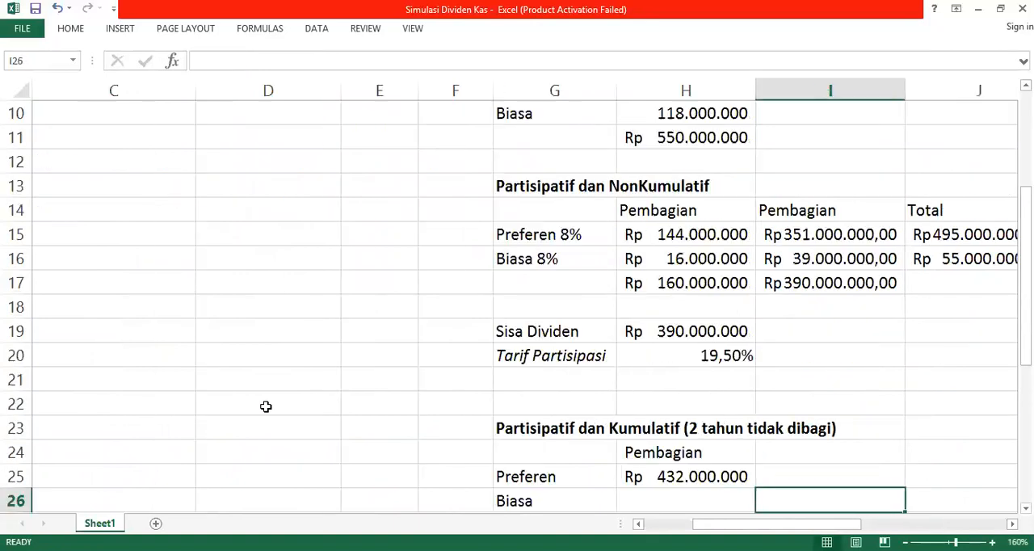
{"action": "key", "text": "Left"}
{"action": "type", "text": "="}
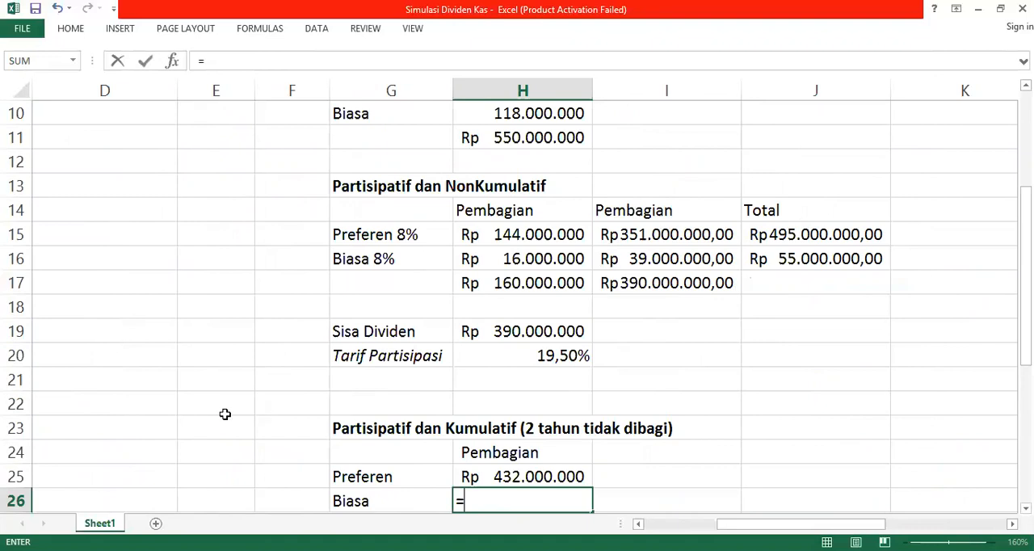
{"action": "left_click", "coordinate": [417, 479]}
{"action": "key", "text": "BackSpace"}
{"action": "key", "text": "BackSpace"}
{"action": "key", "text": "BackSpace"}
{"action": "key", "text": "BackSpace"}
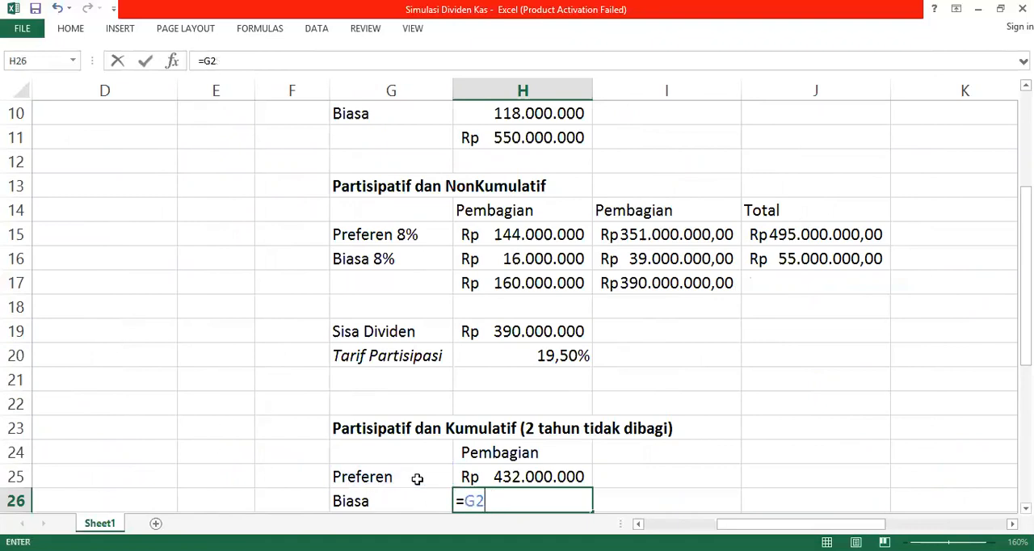
{"action": "key", "text": "Return"}
Step: Append "8%" to the row labels "Biasa" in G26 and "Preferen" in G25
{"action": "left_click", "coordinate": [423, 473]}
{"action": "double_click", "coordinate": [423, 472]}
{"action": "type", "text": "8%"}
{"action": "key", "text": "Return"}
{"action": "key", "text": "Up"}
{"action": "key", "text": "Up"}
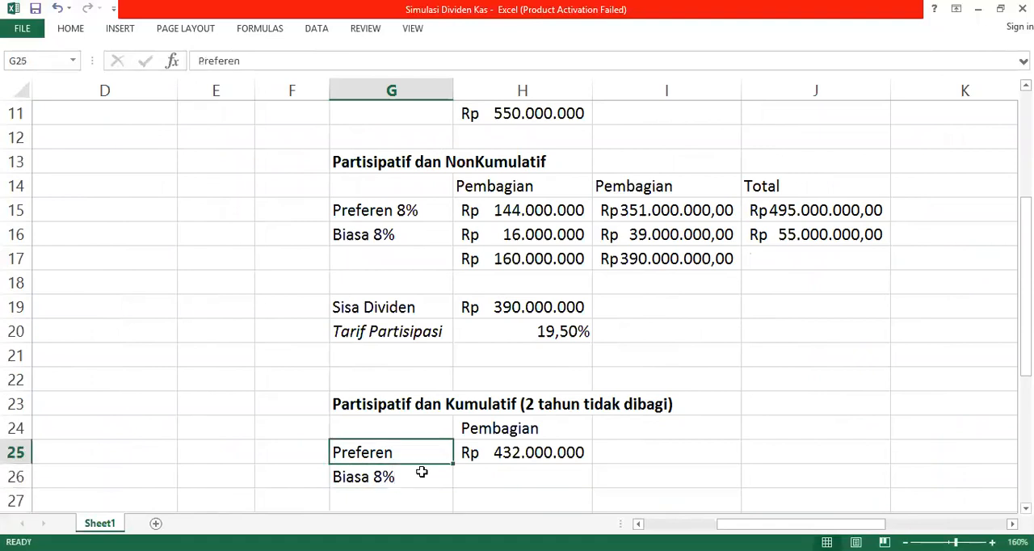
{"action": "double_click", "coordinate": [423, 457]}
{"action": "type", "text": "8%"}
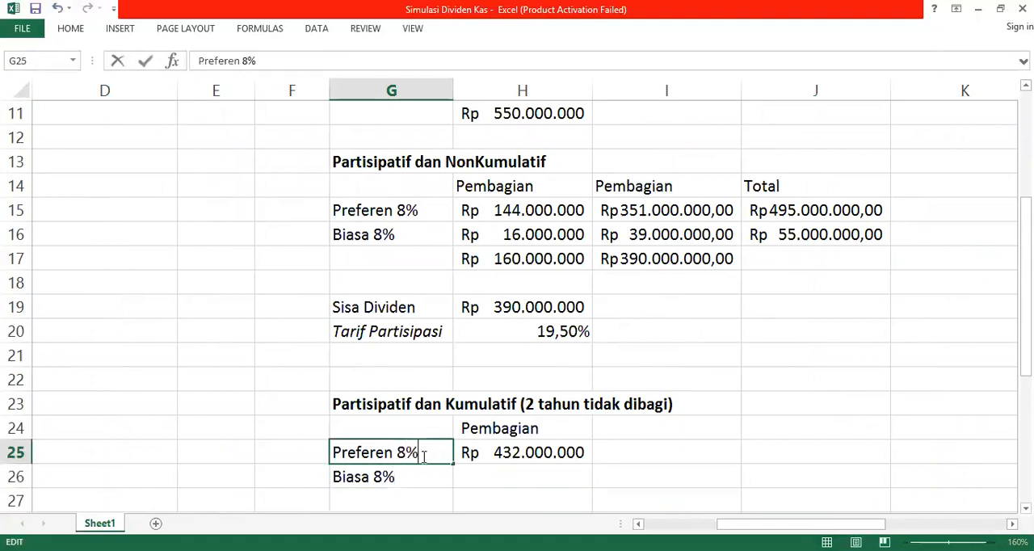
{"action": "key", "text": "Return"}
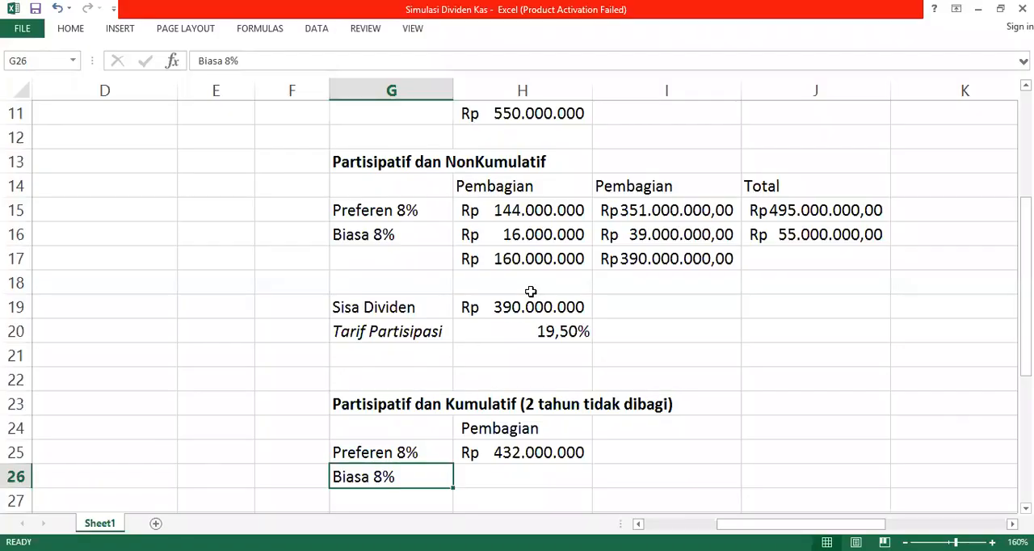
Step: Calculate the common shares' dividend in H26 as 8% times the common book value in D5
{"action": "left_click", "coordinate": [532, 473]}
{"action": "type", "text": "="}
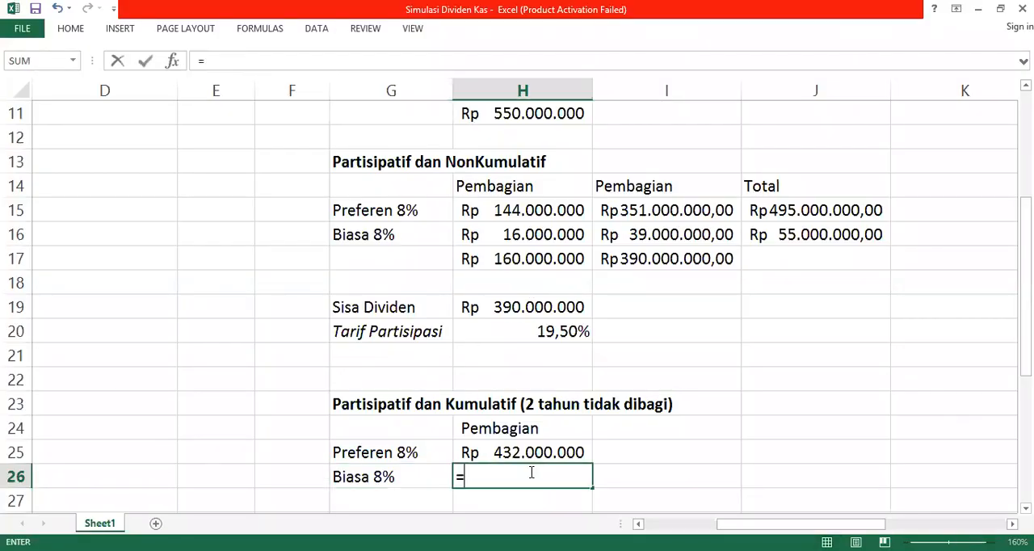
{"action": "type", "text": "8%"}
{"action": "key", "text": "Left"}
{"action": "key", "text": "Up"}
{"action": "key", "text": "Left"}
{"action": "key", "text": "Left"}
{"action": "key", "text": "Up"}
{"action": "key", "text": "Up"}
{"action": "key", "text": "Up"}
{"action": "key", "text": "Up"}
{"action": "key", "text": "Up"}
{"action": "key", "text": "Up"}
{"action": "key", "text": "Up"}
{"action": "key", "text": "Up"}
{"action": "key", "text": "Up"}
{"action": "key", "text": "Up"}
{"action": "key", "text": "Up"}
{"action": "key", "text": "Up"}
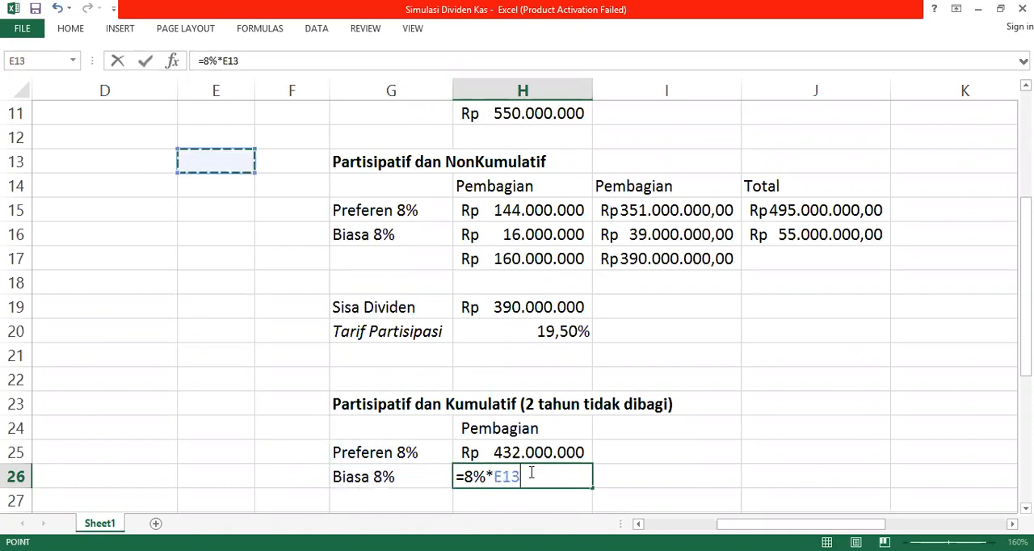
{"action": "key", "text": "Left"}
{"action": "key", "text": "Up"}
{"action": "key", "text": "Up"}
{"action": "key", "text": "Up"}
{"action": "key", "text": "Up"}
{"action": "key", "text": "Up"}
{"action": "key", "text": "Up"}
{"action": "key", "text": "Up"}
{"action": "key", "text": "Up"}
{"action": "key", "text": "Up"}
{"action": "key", "text": "Up"}
{"action": "key", "text": "Up"}
{"action": "key", "text": "Up"}
{"action": "key", "text": "Left"}
{"action": "key", "text": "Down"}
{"action": "key", "text": "Down"}
{"action": "key", "text": "Down"}
{"action": "key", "text": "Down"}
{"action": "key", "text": "Right"}
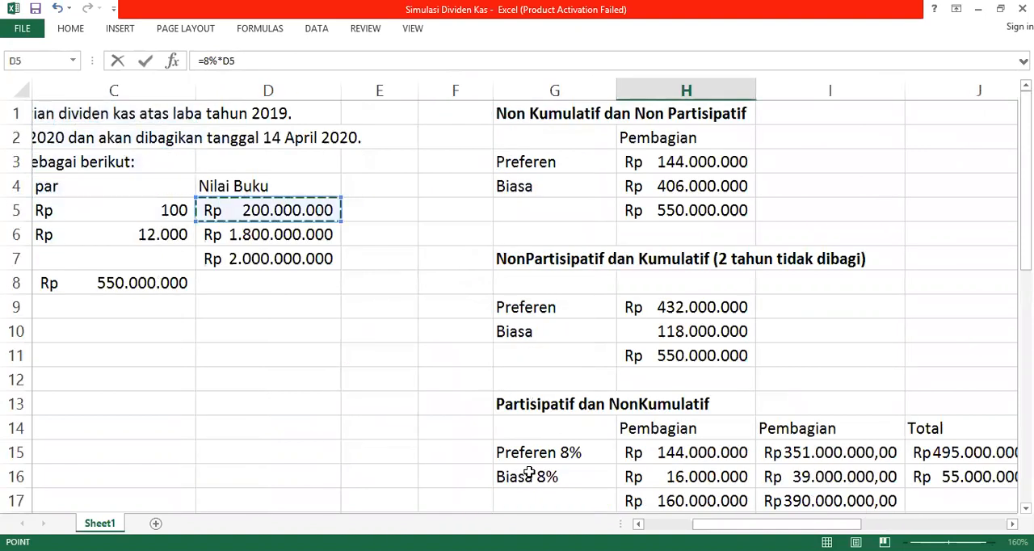
{"action": "key", "text": "Return"}
Step: Total the preferred and common distributions in H27 with =SUM(H25:H26)
{"action": "type", "text": "="}
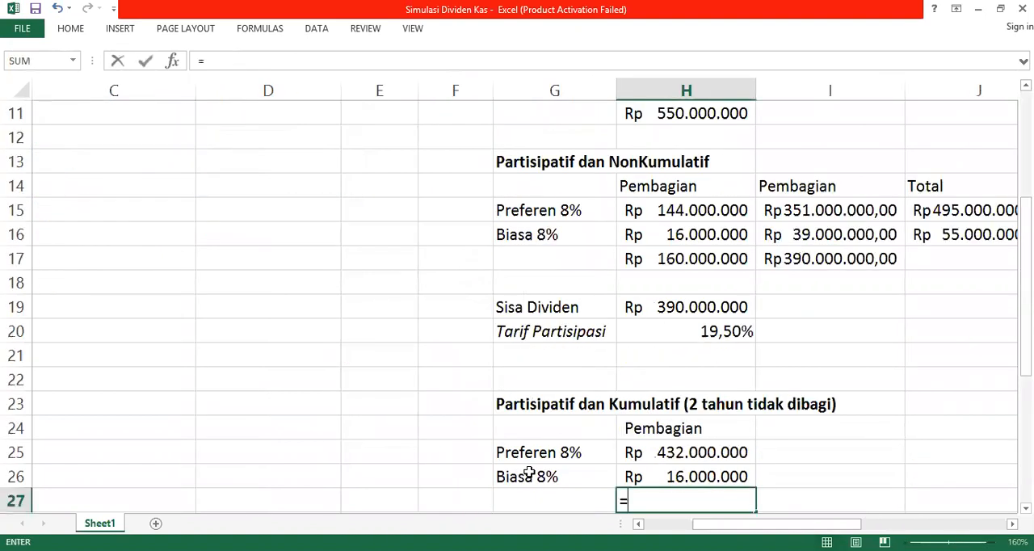
{"action": "type", "text": "su"}
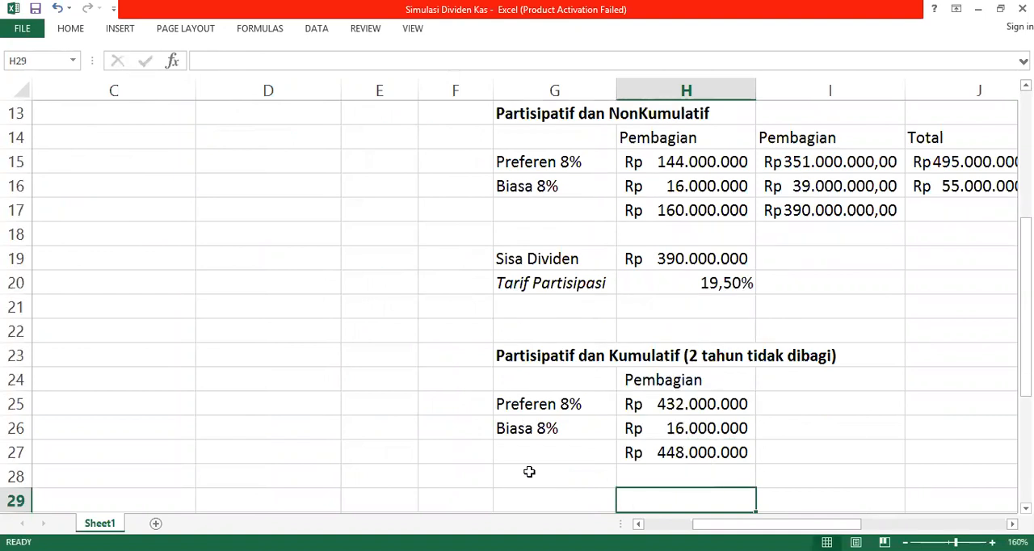
{"action": "key", "text": "Left"}
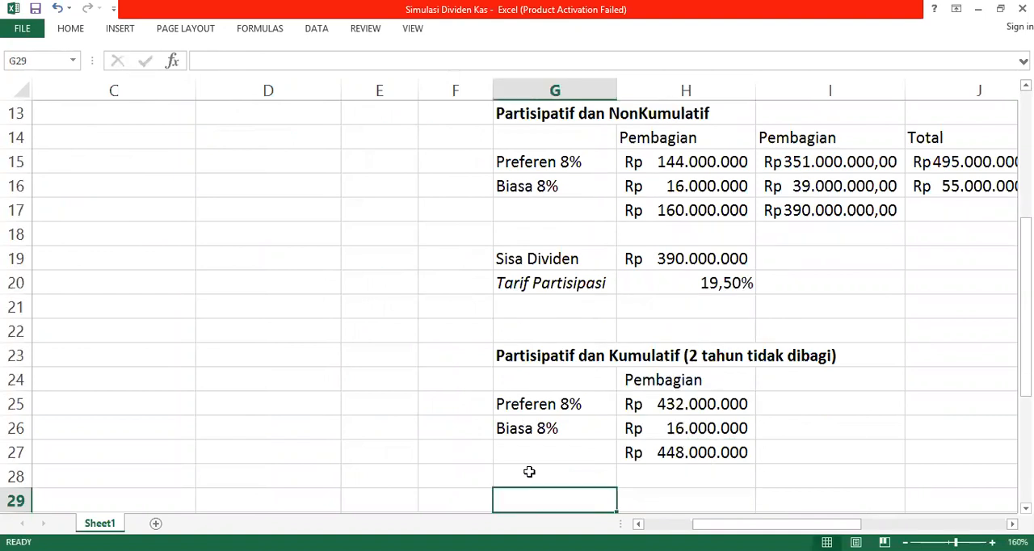
Step: Add the label "Sisa Dividen" in G29 and calculate the remaining dividend in H29 with =550000000-H27
{"action": "type", "text": "Sisa Di"}
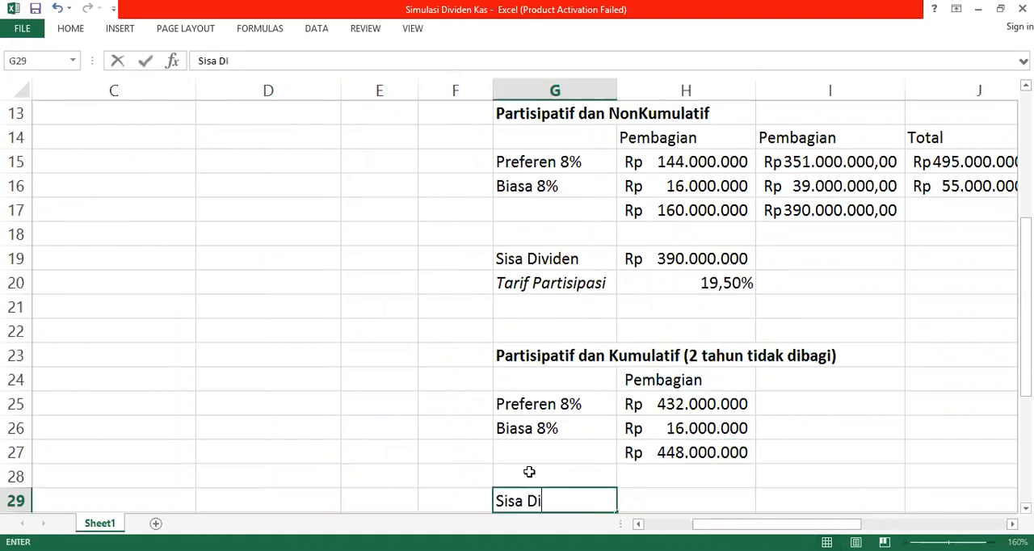
{"action": "type", "text": "viden"}
{"action": "key", "text": "Tab"}
{"action": "type", "text": "=550000000"}
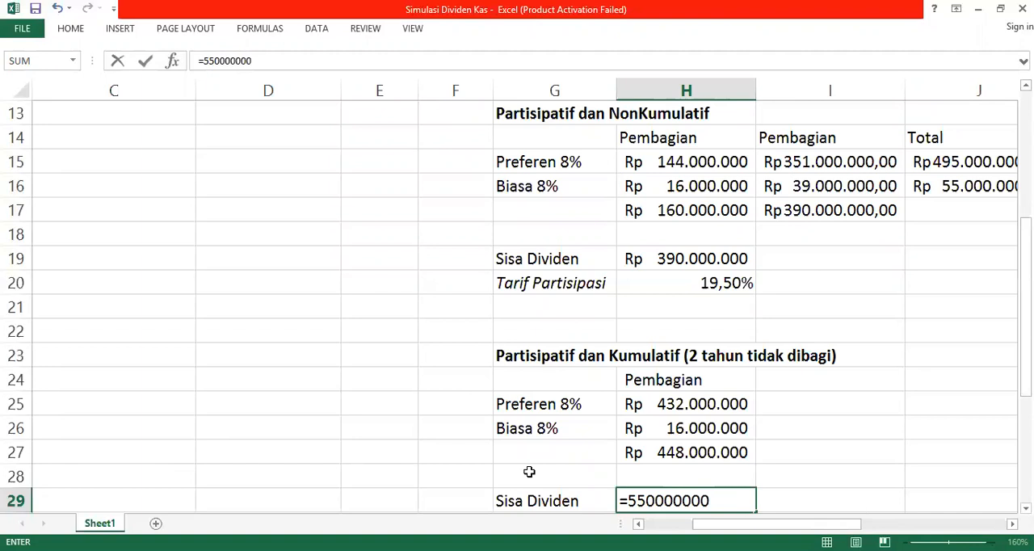
{"action": "type", "text": "-"}
{"action": "key", "text": "Up"}
{"action": "key", "text": "Up"}
{"action": "key", "text": "Return"}
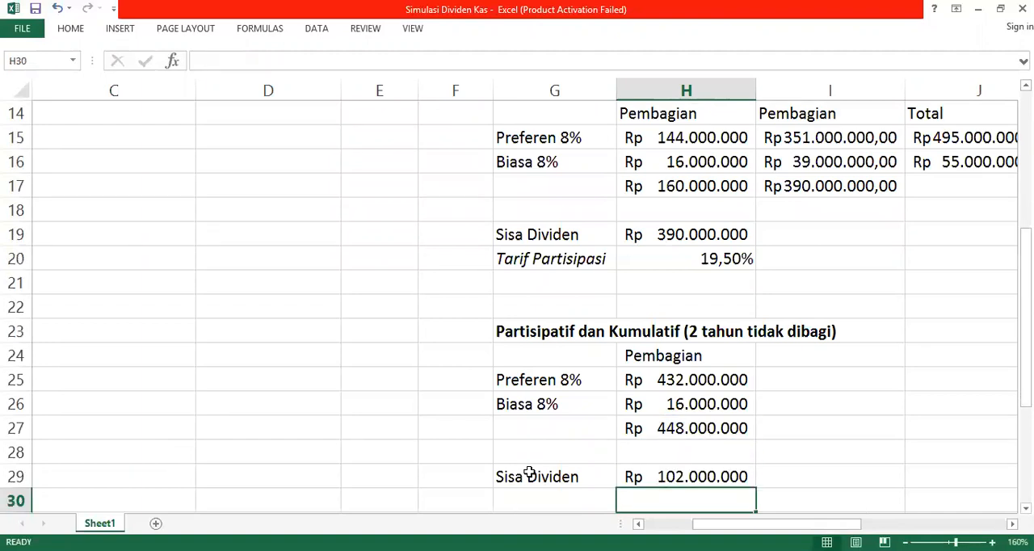
Step: Review the participating non-cumulative scenario's layout, including the participation rate formula in H20, as a model for the cumulative one
{"action": "key", "text": "Left"}
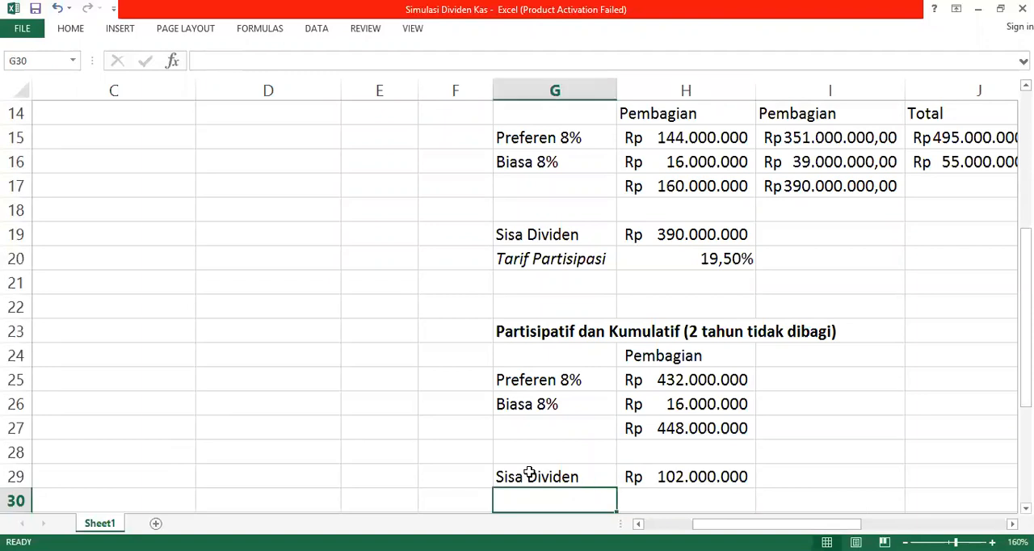
{"action": "key", "text": "Up"}
{"action": "key", "text": "Up"}
{"action": "key", "text": "Up"}
{"action": "key", "text": "Up"}
{"action": "key", "text": "Up"}
{"action": "key", "text": "Up"}
{"action": "key", "text": "Up"}
{"action": "key", "text": "Up"}
{"action": "key", "text": "Up"}
{"action": "key", "text": "Up"}
{"action": "key", "text": "Up"}
{"action": "key", "text": "Up"}
{"action": "key", "text": "Up"}
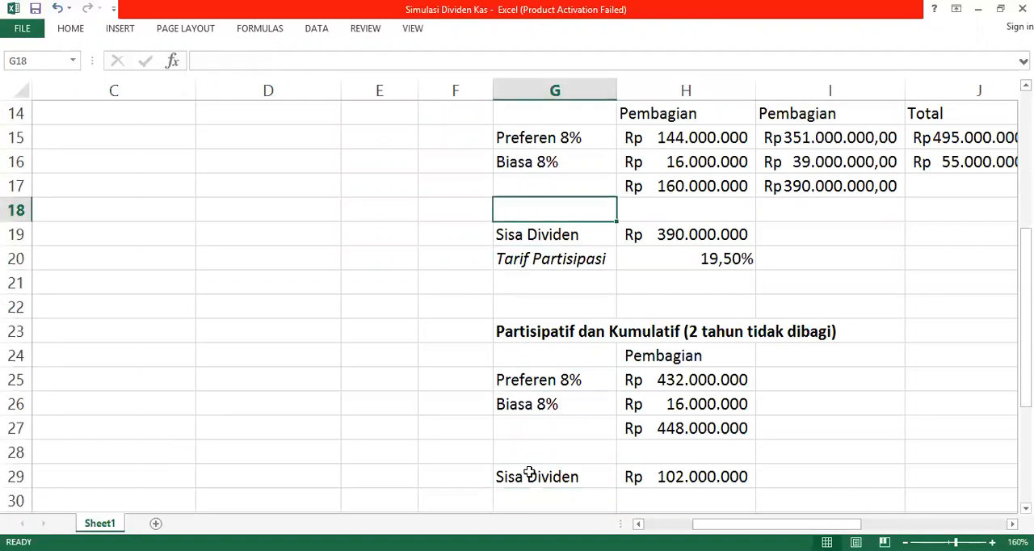
{"action": "key", "text": "Up"}
{"action": "key", "text": "Up"}
{"action": "key", "text": "Up"}
{"action": "key", "text": "Up"}
{"action": "key", "text": "Up"}
{"action": "key", "text": "Up"}
{"action": "key", "text": "Down"}
{"action": "key", "text": "Down"}
{"action": "key", "text": "Down"}
{"action": "key", "text": "Down"}
{"action": "key", "text": "Down"}
{"action": "key", "text": "Down"}
{"action": "key", "text": "Down"}
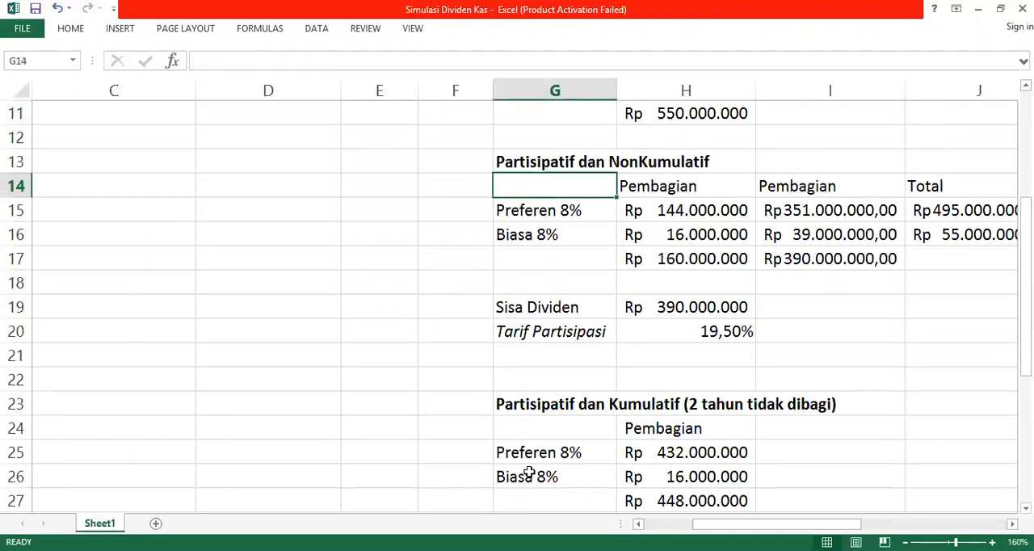
{"action": "key", "text": "Down"}
{"action": "key", "text": "Down"}
{"action": "key", "text": "Down"}
{"action": "key", "text": "Down"}
{"action": "key", "text": "Down"}
{"action": "key", "text": "Up"}
{"action": "key", "text": "Up"}
{"action": "key", "text": "Right"}
{"action": "key", "text": "Up"}
{"action": "key", "text": "Left"}
{"action": "key", "text": "Right"}
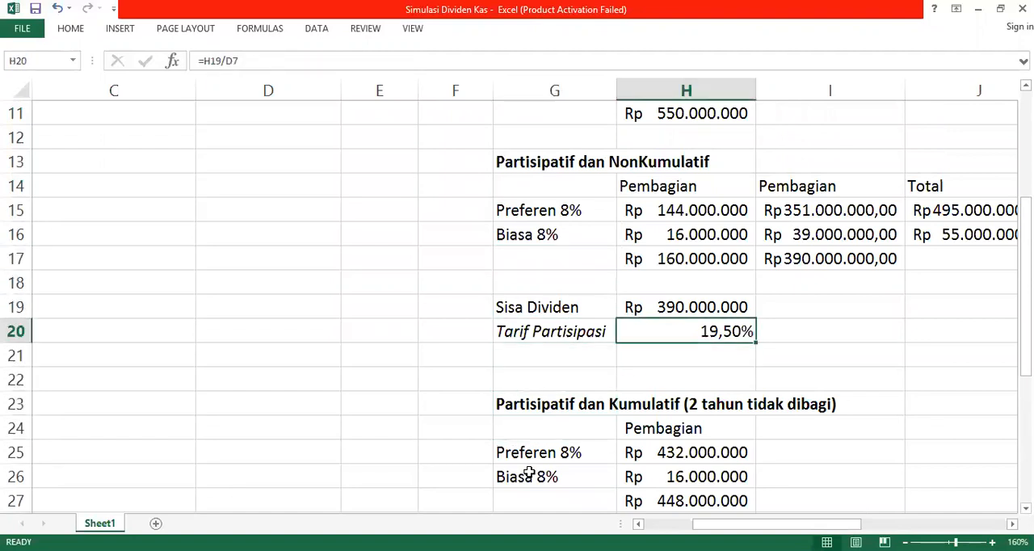
{"action": "key", "text": "Down"}
{"action": "key", "text": "Down"}
{"action": "key", "text": "Down"}
{"action": "key", "text": "Down"}
{"action": "key", "text": "Down"}
{"action": "key", "text": "Down"}
{"action": "key", "text": "Down"}
{"action": "key", "text": "Down"}
{"action": "key", "text": "Up"}
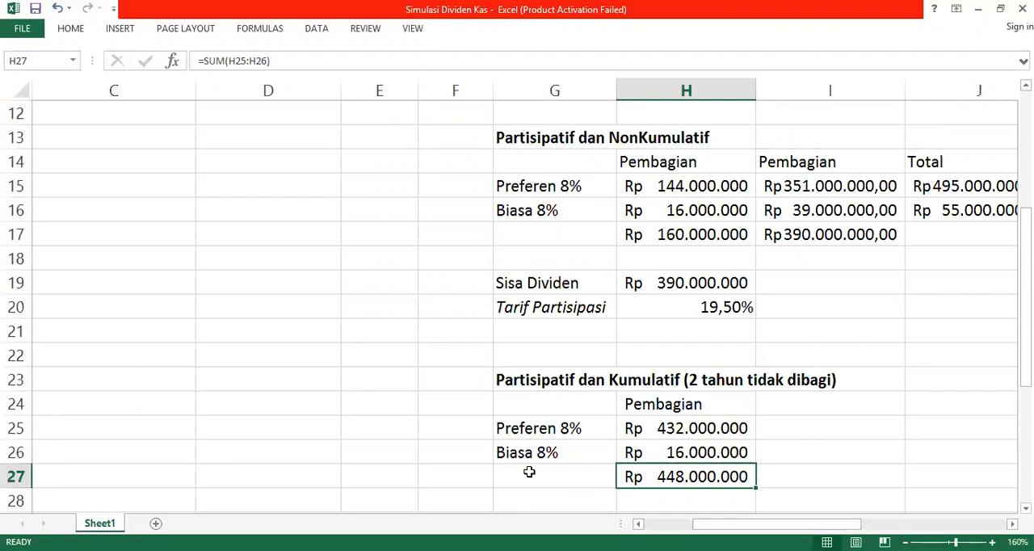
Step: Enter the second distribution column header "Pembagian" in I24
{"action": "key", "text": "Up"}
{"action": "key", "text": "Right"}
{"action": "key", "text": "Up"}
{"action": "key", "text": "Up"}
{"action": "type", "text": "Pembagia"}
{"action": "key", "text": "BackSpace"}
{"action": "key", "text": "BackSpace"}
{"action": "key", "text": "BackSpace"}
{"action": "key", "text": "BackSpace"}
{"action": "key", "text": "BackSpace"}
{"action": "type", "text": "mbagian"}
{"action": "key", "text": "Return"}
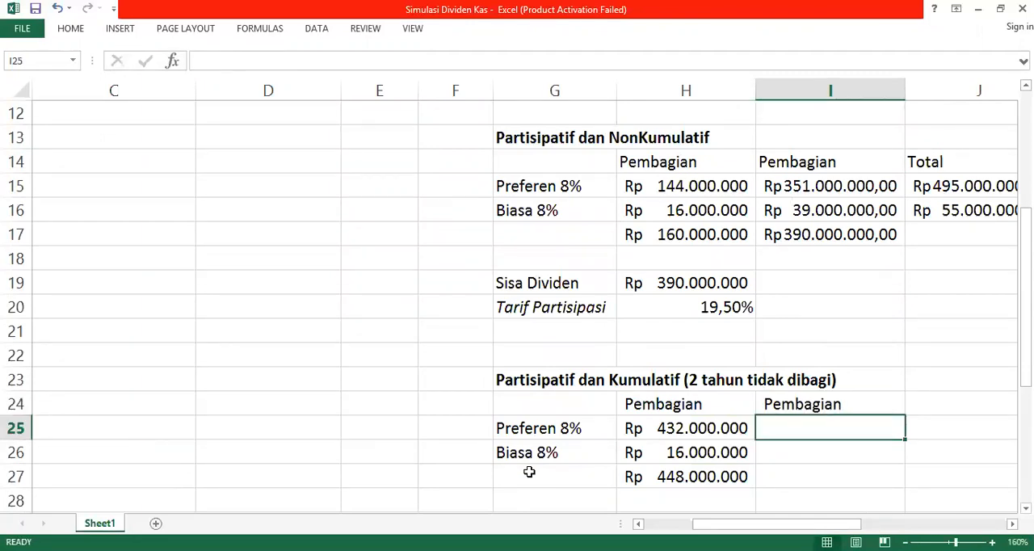
Step: Check the remaining dividend formula in H29 of the participating cumulative scenario
{"action": "key", "text": "Right"}
{"action": "key", "text": "Right"}
{"action": "key", "text": "Left"}
{"action": "key", "text": "Left"}
{"action": "key", "text": "Left"}
{"action": "key", "text": "Right"}
{"action": "key", "text": "Down"}
{"action": "key", "text": "Down"}
{"action": "key", "text": "Down"}
{"action": "key", "text": "Down"}
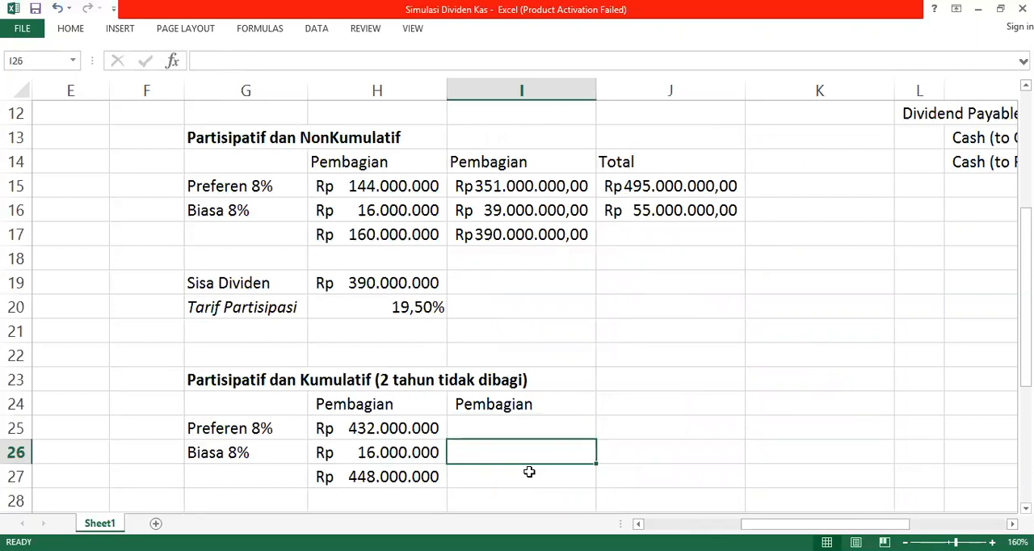
{"action": "key", "text": "Left"}
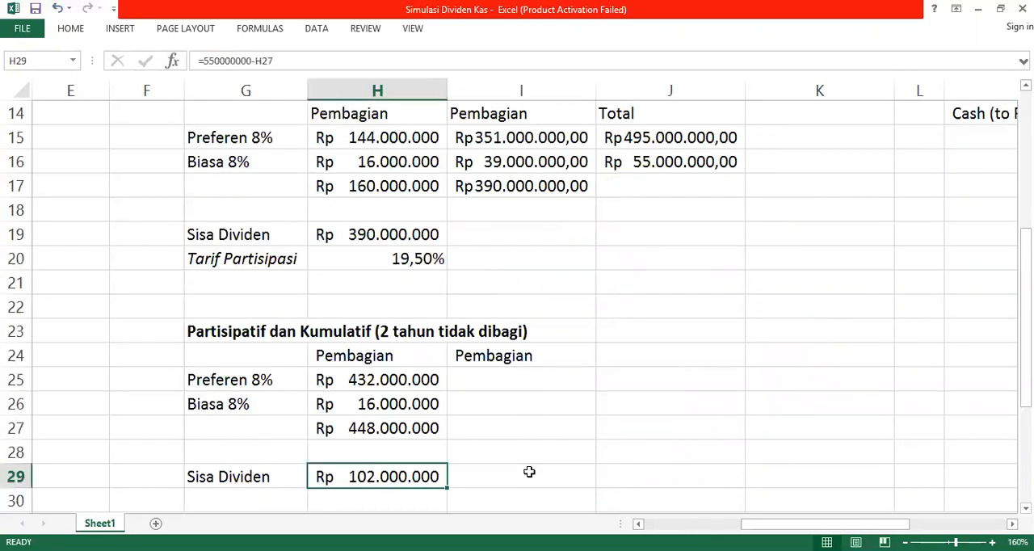
Step: Enter the preferred shares' portion of total book value in I25 as =(D6/D7)
{"action": "key", "text": "Right"}
{"action": "key", "text": "Up"}
{"action": "key", "text": "Up"}
{"action": "key", "text": "Up"}
{"action": "key", "text": "Up"}
{"action": "type", "text": "="}
{"action": "key", "text": "Left"}
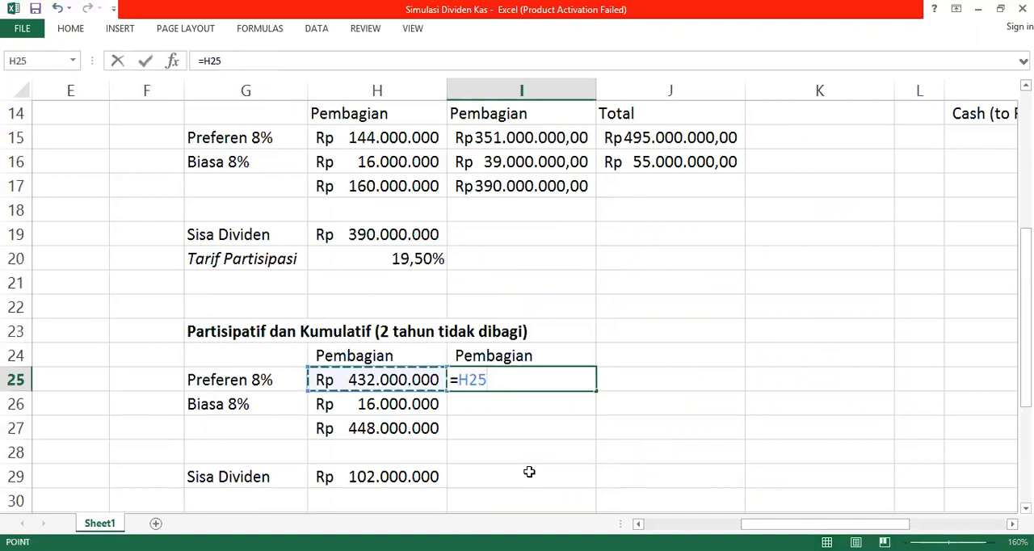
{"action": "key", "text": "Left"}
{"action": "key", "text": "Left"}
{"action": "key", "text": "Up"}
{"action": "key", "text": "Up"}
{"action": "key", "text": "BackSpace"}
{"action": "key", "text": "BackSpace"}
{"action": "key", "text": "BackSpace"}
{"action": "type", "text": "("}
{"action": "key", "text": "Left"}
{"action": "key", "text": "Left"}
{"action": "key", "text": "Left"}
{"action": "key", "text": "Left"}
{"action": "key", "text": "Left"}
{"action": "key", "text": "Up"}
{"action": "key", "text": "Up"}
{"action": "key", "text": "Up"}
{"action": "key", "text": "Up"}
{"action": "key", "text": "Up"}
{"action": "key", "text": "Up"}
{"action": "key", "text": "Up"}
{"action": "key", "text": "Up"}
{"action": "key", "text": "Up"}
{"action": "key", "text": "Up"}
{"action": "key", "text": "Up"}
{"action": "key", "text": "Up"}
{"action": "key", "text": "Up"}
{"action": "key", "text": "Up"}
{"action": "key", "text": "Up"}
{"action": "key", "text": "Up"}
{"action": "key", "text": "Up"}
{"action": "key", "text": "Up"}
{"action": "key", "text": "Up"}
{"action": "key", "text": "Up"}
{"action": "key", "text": "Up"}
{"action": "key", "text": "Up"}
{"action": "key", "text": "Up"}
{"action": "key", "text": "Up"}
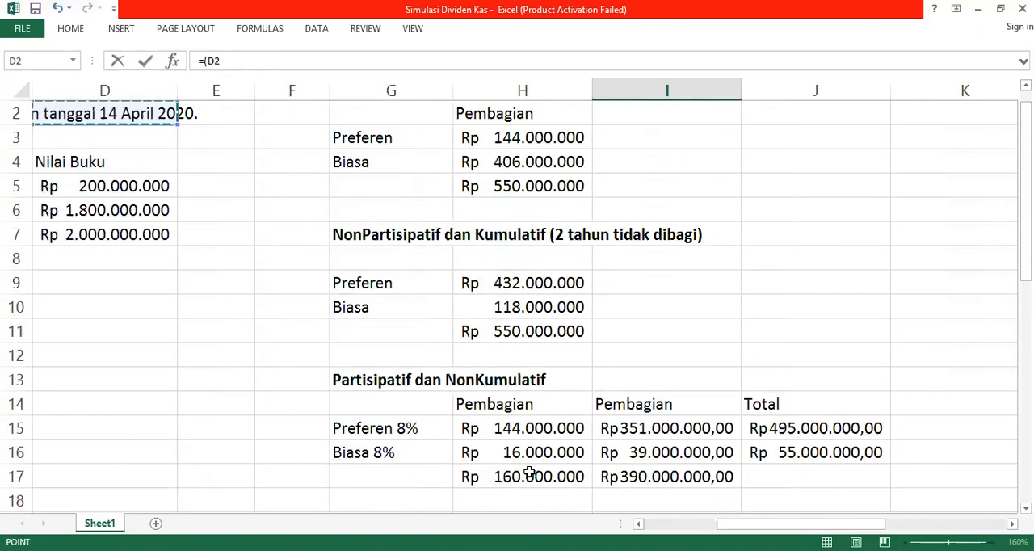
{"action": "key", "text": "Left"}
{"action": "key", "text": "Down"}
{"action": "key", "text": "Down"}
{"action": "key", "text": "Down"}
{"action": "key", "text": "Down"}
{"action": "key", "text": "Down"}
{"action": "key", "text": "Right"}
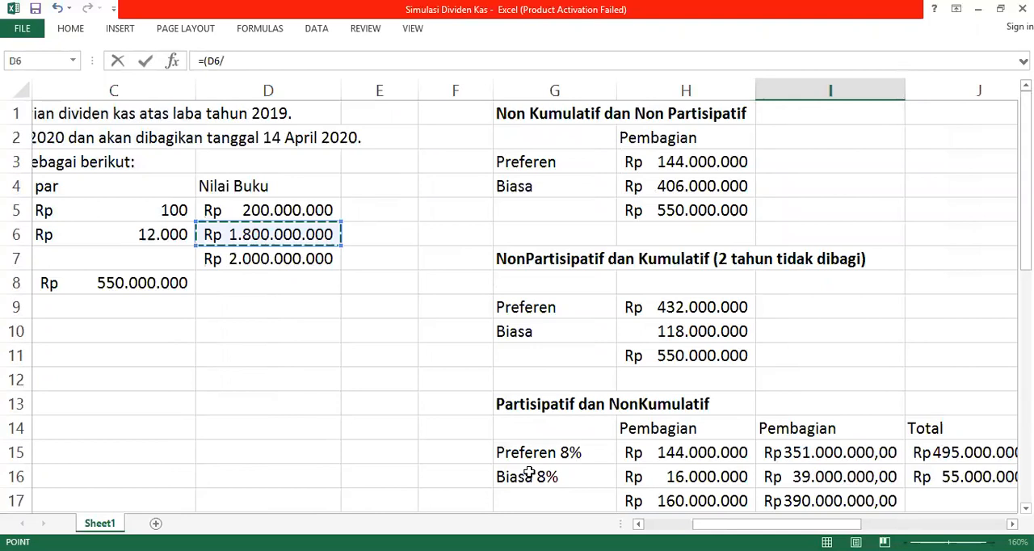
{"action": "left_click", "coordinate": [321, 258]}
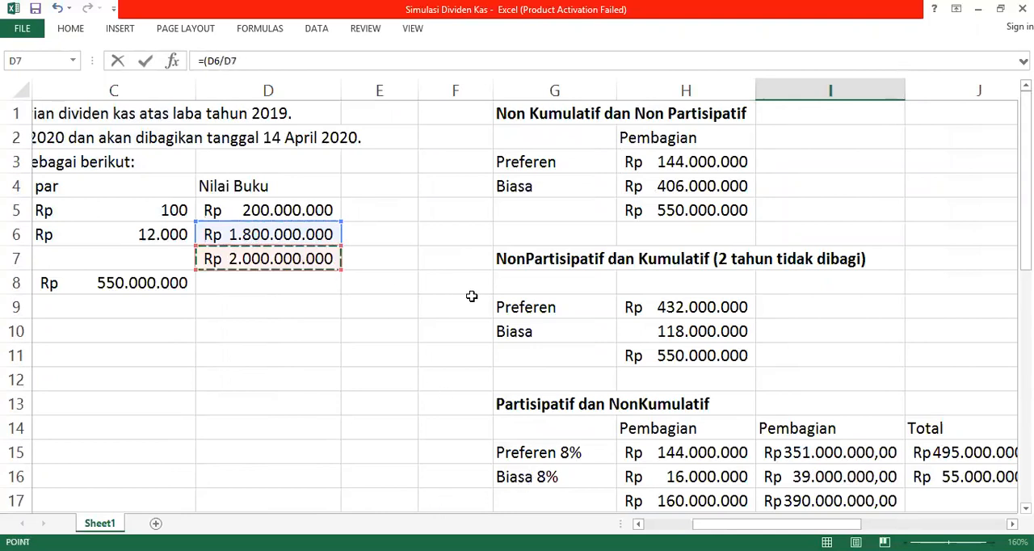
{"action": "key", "text": "Return"}
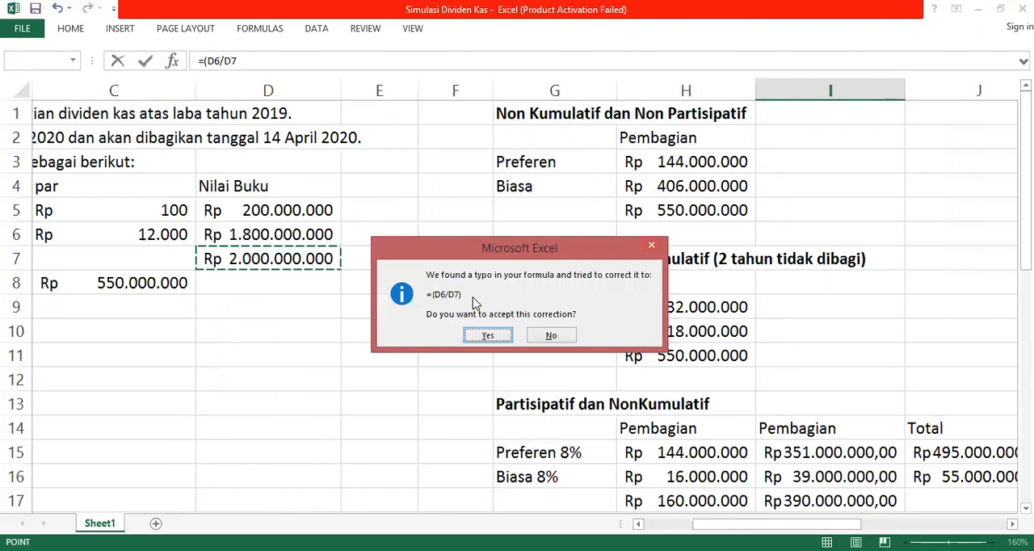
{"action": "key", "text": "Return"}
Step: Enter the common shares' portion of total book value in I26 as =D5/D7
{"action": "type", "text": "="}
{"action": "key", "text": "Left"}
{"action": "key", "text": "Left"}
{"action": "key", "text": "Left"}
{"action": "key", "text": "Left"}
{"action": "key", "text": "Left"}
{"action": "key", "text": "Left"}
{"action": "key", "text": "Up"}
{"action": "key", "text": "Up"}
{"action": "key", "text": "Up"}
{"action": "key", "text": "Up"}
{"action": "key", "text": "Up"}
{"action": "key", "text": "Up"}
{"action": "key", "text": "Up"}
{"action": "key", "text": "Up"}
{"action": "key", "text": "Up"}
{"action": "key", "text": "Up"}
{"action": "key", "text": "Up"}
{"action": "key", "text": "Up"}
{"action": "key", "text": "Up"}
{"action": "key", "text": "Up"}
{"action": "key", "text": "Up"}
{"action": "key", "text": "Up"}
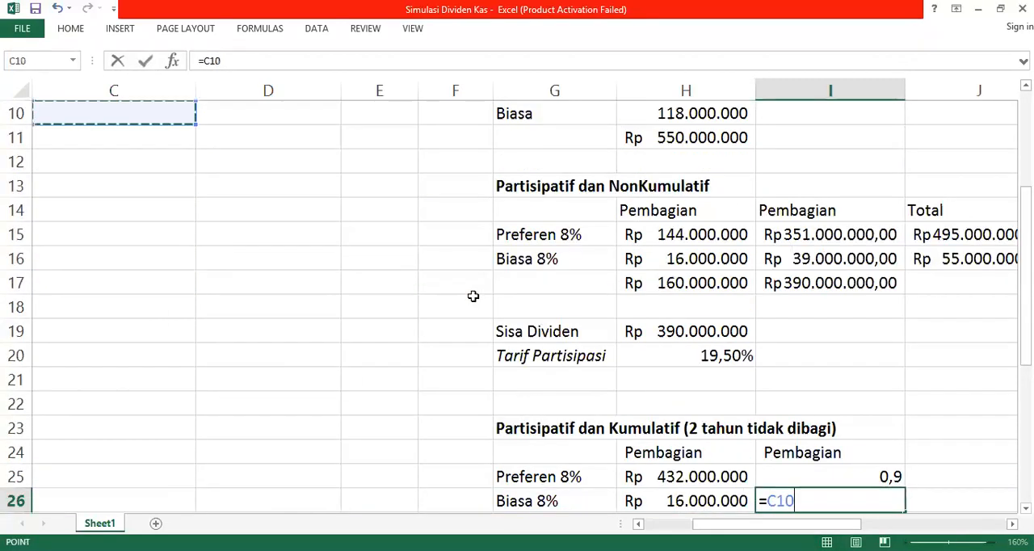
{"action": "key", "text": "Up"}
{"action": "key", "text": "Up"}
{"action": "key", "text": "Up"}
{"action": "key", "text": "Up"}
{"action": "key", "text": "Up"}
{"action": "key", "text": "Up"}
{"action": "key", "text": "Up"}
{"action": "key", "text": "Up"}
{"action": "key", "text": "Up"}
{"action": "key", "text": "Right"}
{"action": "key", "text": "Right"}
{"action": "key", "text": "Down"}
{"action": "key", "text": "Down"}
{"action": "key", "text": "Down"}
{"action": "key", "text": "Down"}
{"action": "key", "text": "Left"}
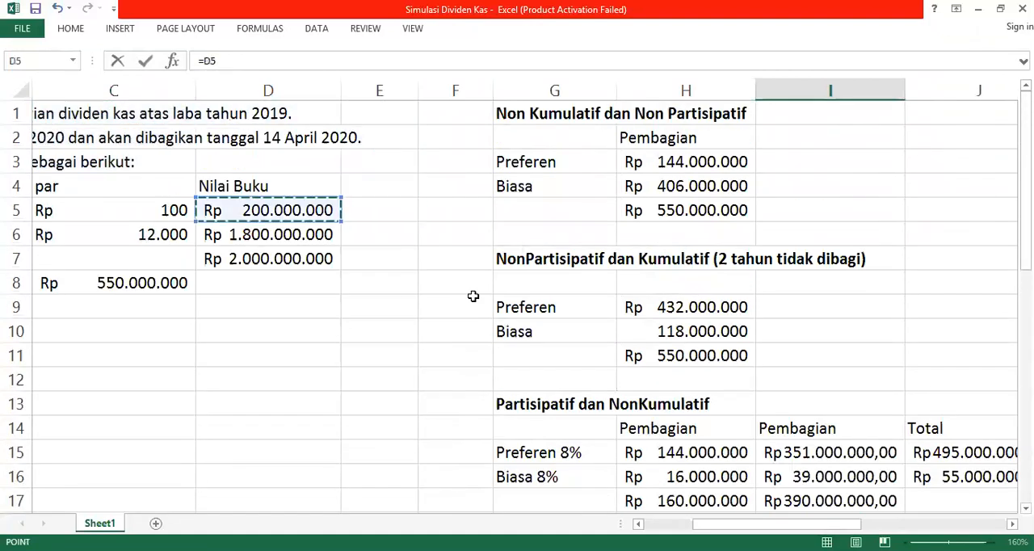
{"action": "type", "text": "/"}
{"action": "key", "text": "Down"}
{"action": "scroll", "coordinate": [473, 296], "scroll_direction": "up", "scroll_amount": 4}
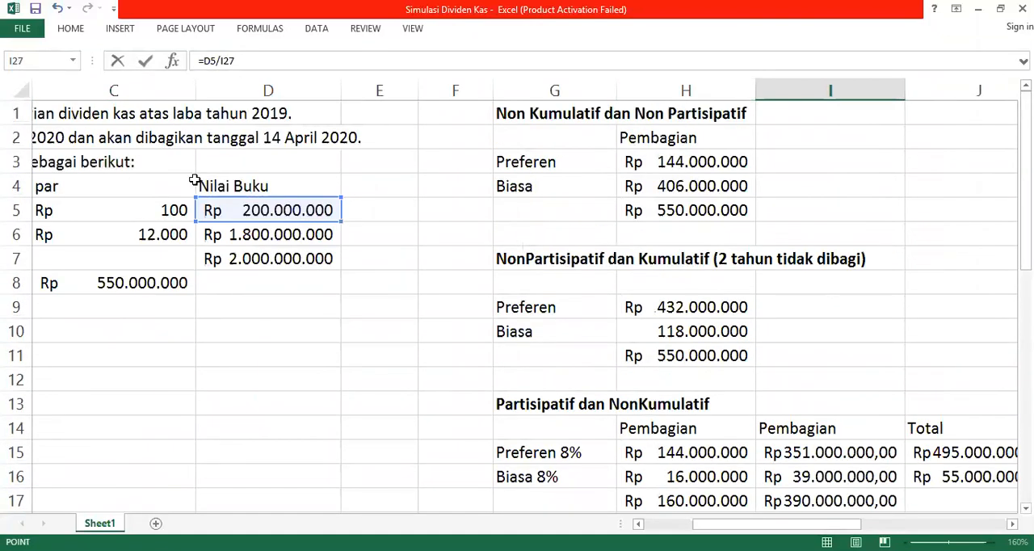
{"action": "left_click", "coordinate": [300, 252]}
{"action": "key", "text": "Return"}
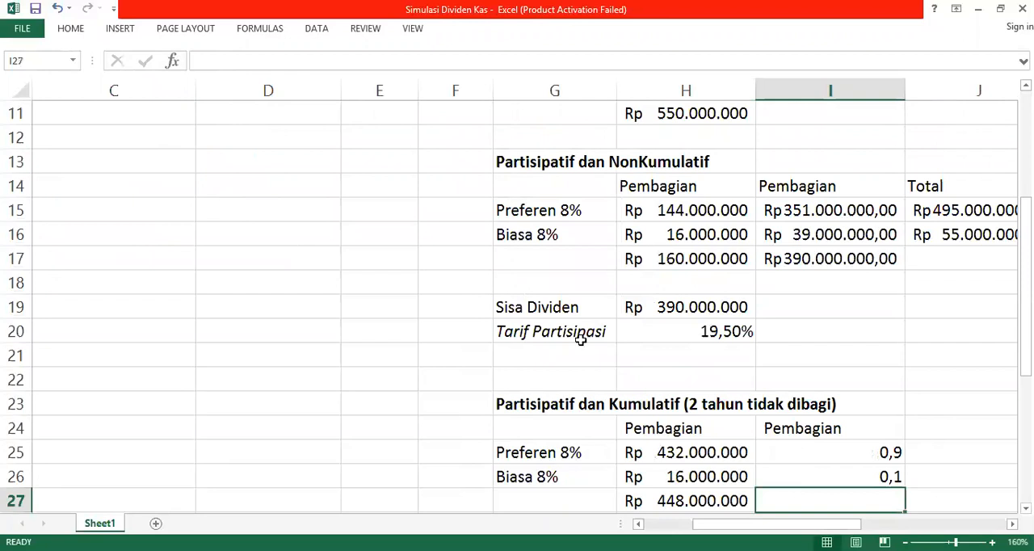
Step: Format the two share proportions in I25:I26 as percentages with one decimal place
{"action": "left_click_drag", "start_coordinate": [765, 456], "coordinate": [772, 477]}
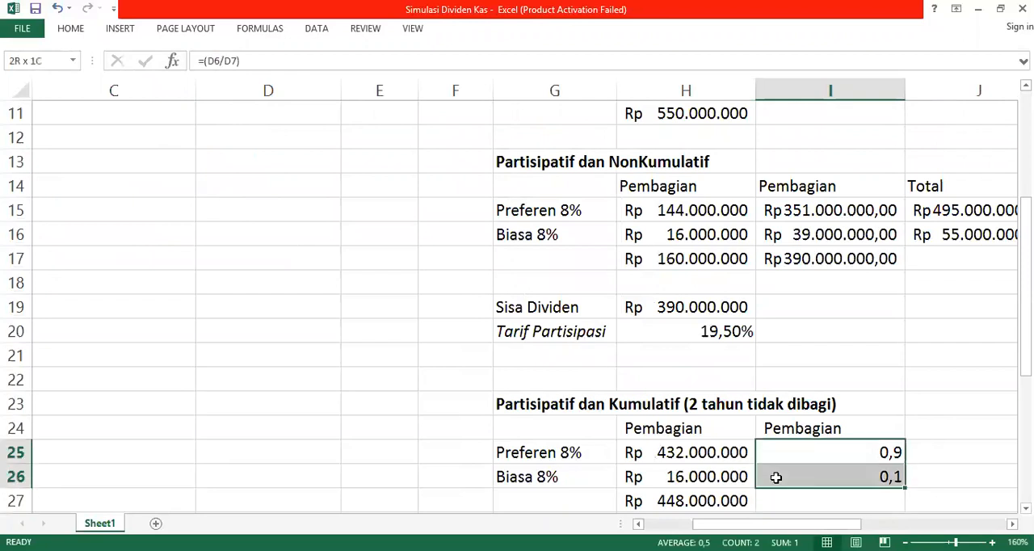
{"action": "left_click", "coordinate": [71, 28]}
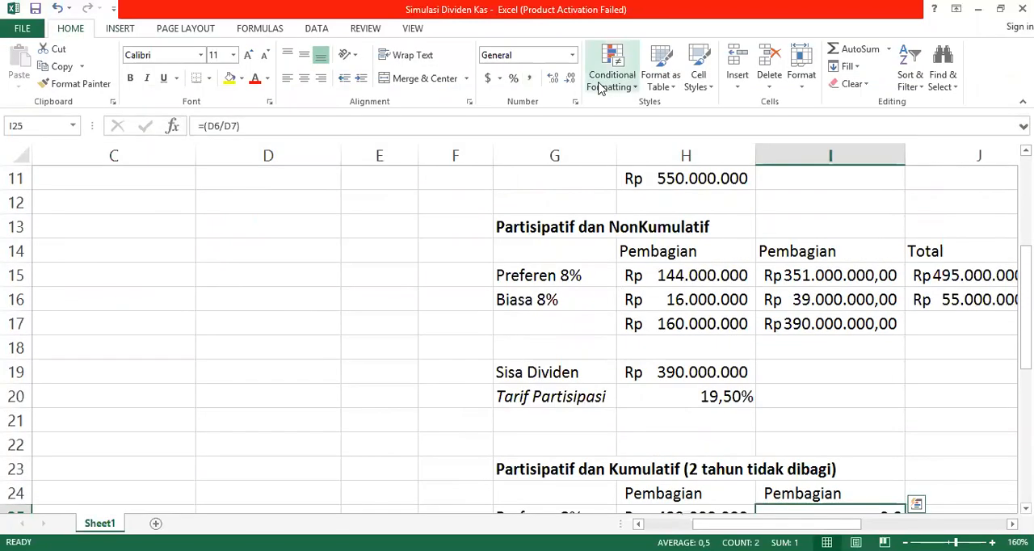
{"action": "left_click", "coordinate": [513, 78]}
{"action": "left_click", "coordinate": [552, 77]}
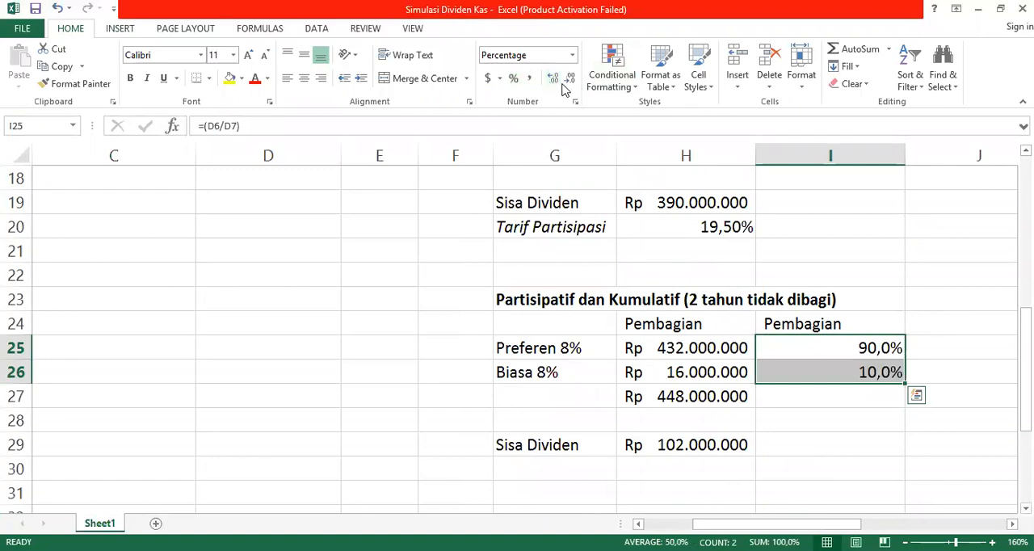
{"action": "left_click", "coordinate": [828, 370]}
{"action": "double_click", "coordinate": [843, 349]}
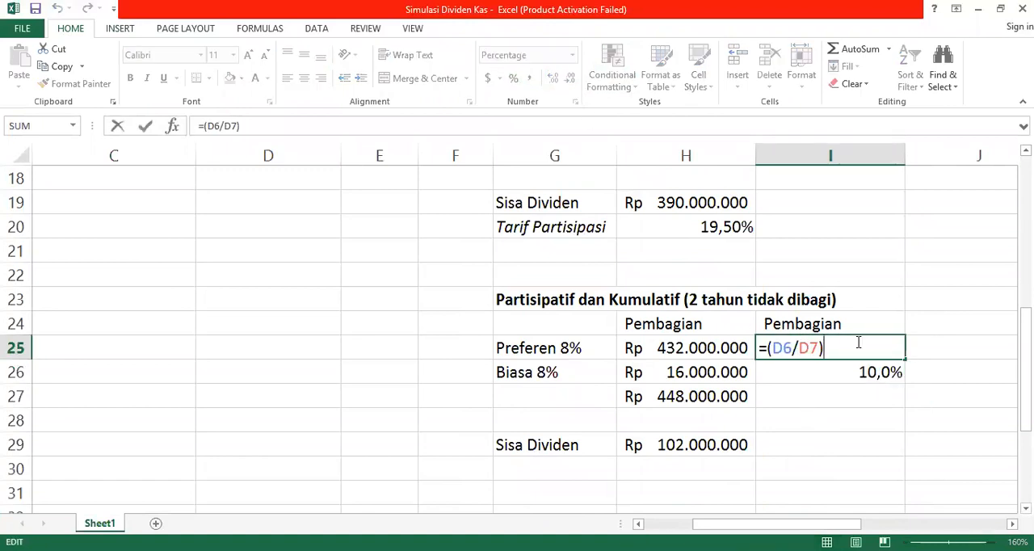
{"action": "left_click", "coordinate": [861, 427]}
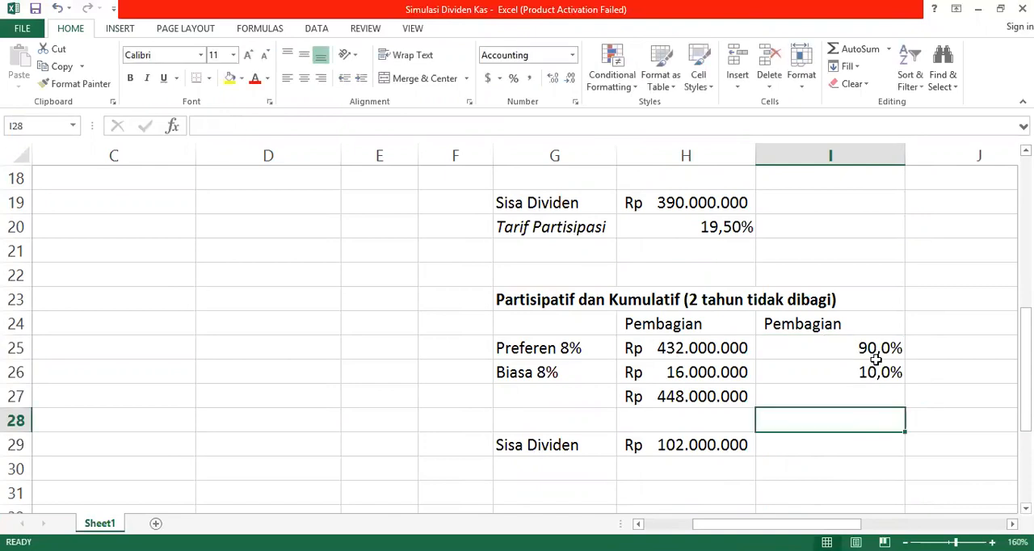
Step: Try to multiply the percentage-formatted proportion in I25 by the remaining dividend in H29, and undo the change
{"action": "double_click", "coordinate": [861, 348]}
{"action": "type", "text": "*"}
{"action": "left_click", "coordinate": [700, 448]}
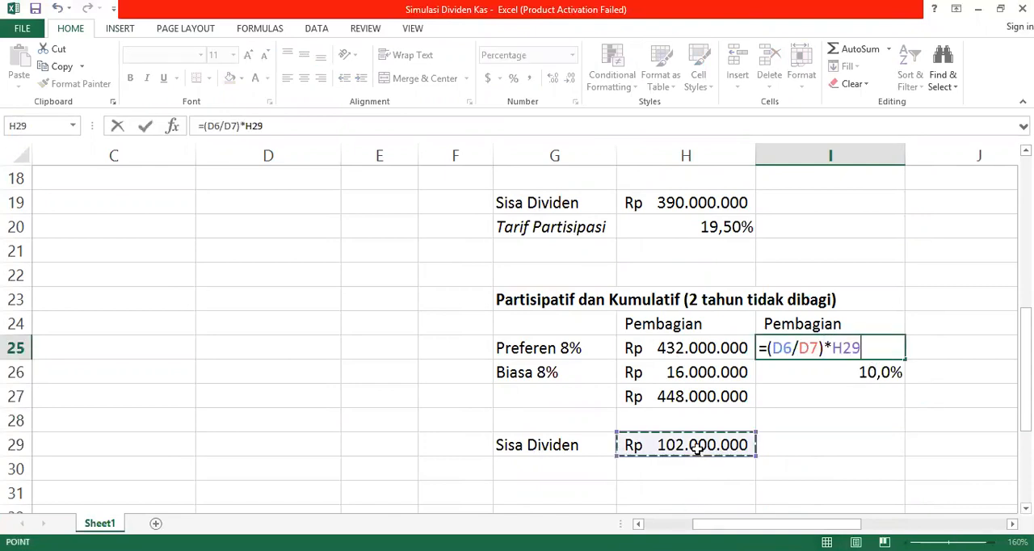
{"action": "key", "text": "Return"}
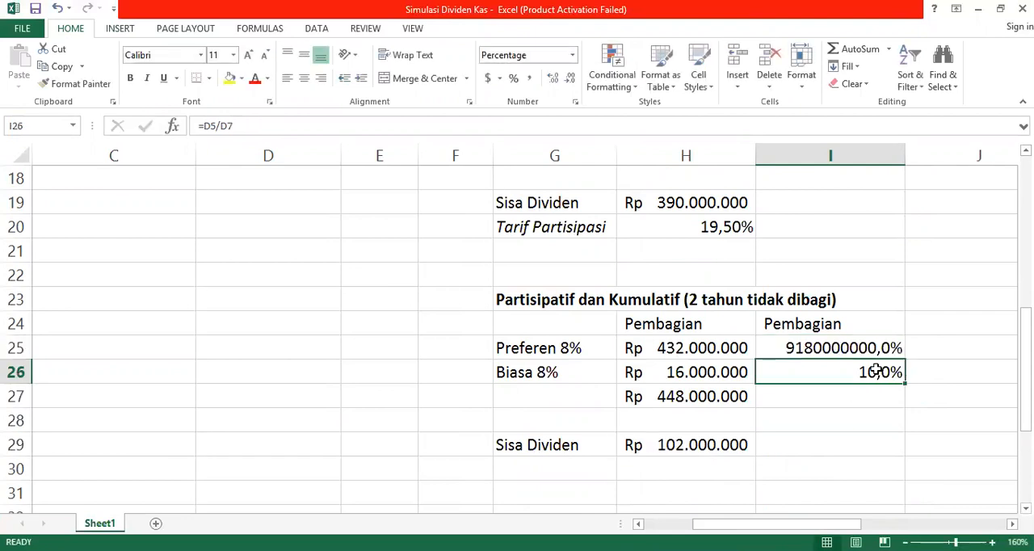
{"action": "key", "text": "ctrl+z"}
Step: Apply the comma number style to I25:I26 and extend the preferred formula in I25 to =(D6/D7)*H29
{"action": "left_click_drag", "start_coordinate": [868, 346], "coordinate": [868, 376]}
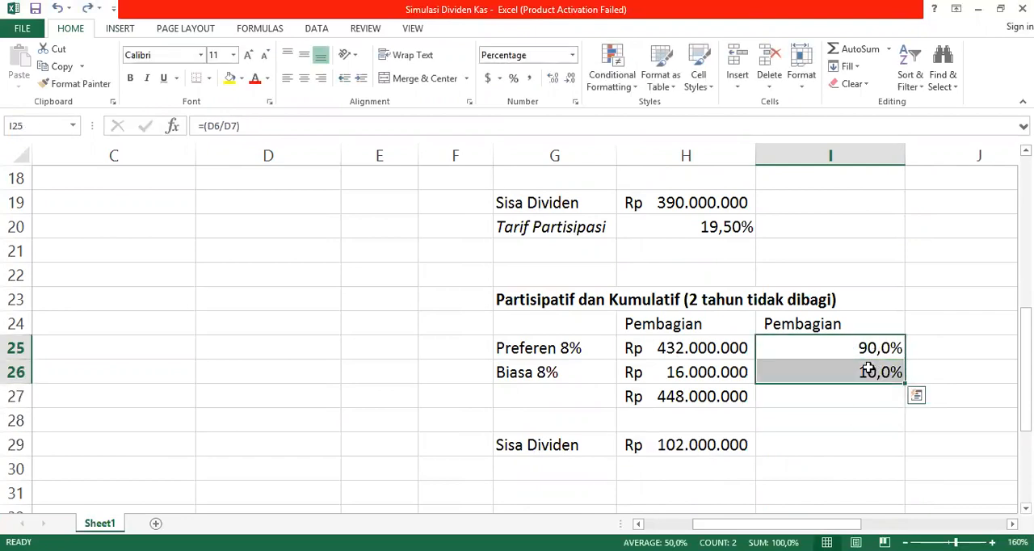
{"action": "left_click", "coordinate": [529, 77]}
{"action": "left_click", "coordinate": [873, 349]}
{"action": "double_click", "coordinate": [877, 349]}
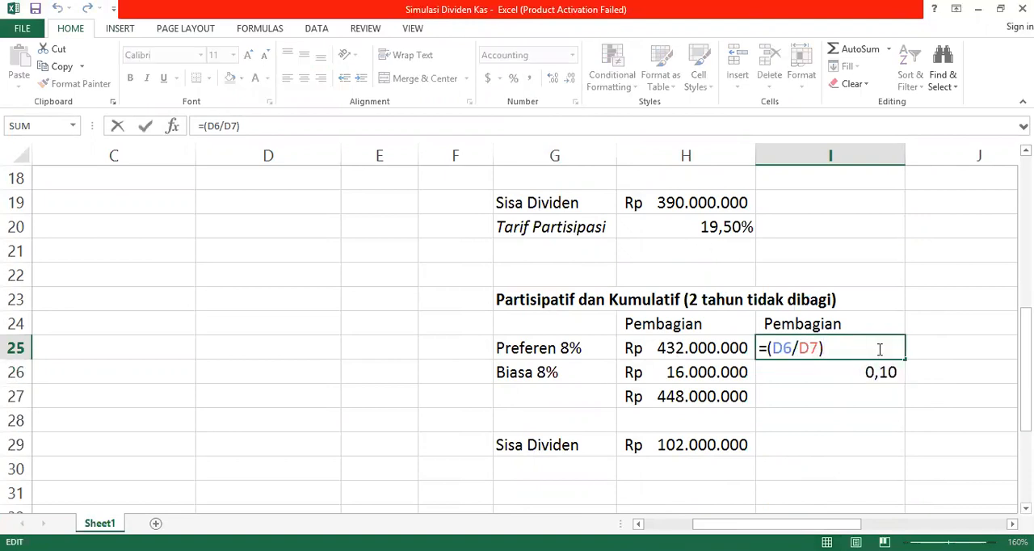
{"action": "type", "text": "*"}
{"action": "left_click", "coordinate": [700, 444]}
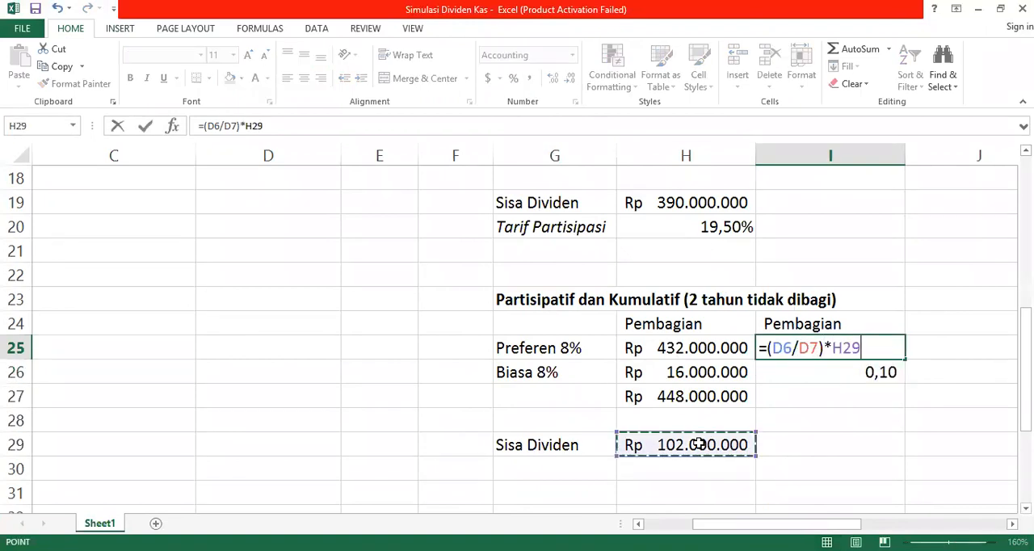
{"action": "key", "text": "Return"}
Step: Change the common shares' formula in I26 to =(D5/D7)*H29
{"action": "double_click", "coordinate": [877, 374]}
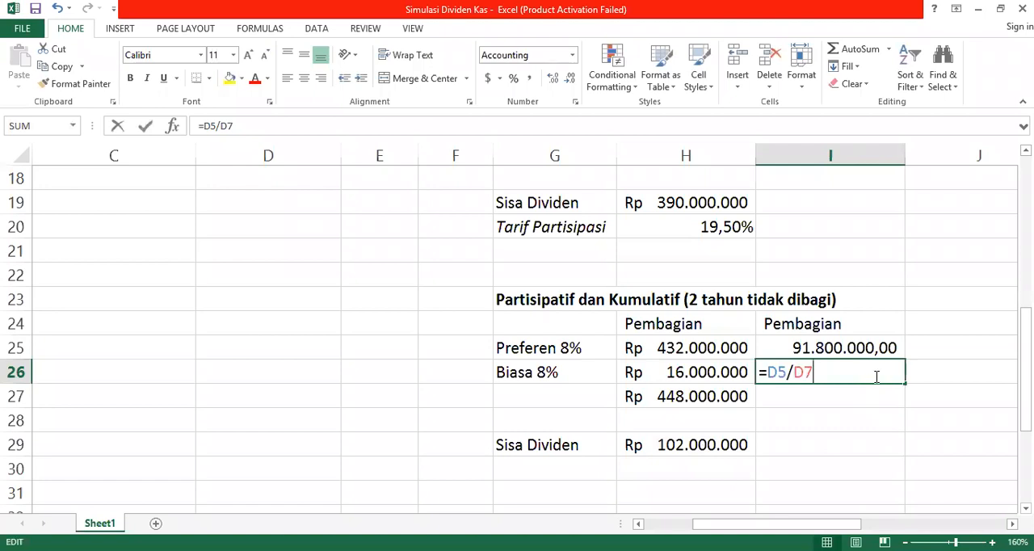
{"action": "type", "text": ")*"}
{"action": "left_click", "coordinate": [700, 444]}
{"action": "left_click", "coordinate": [763, 373]}
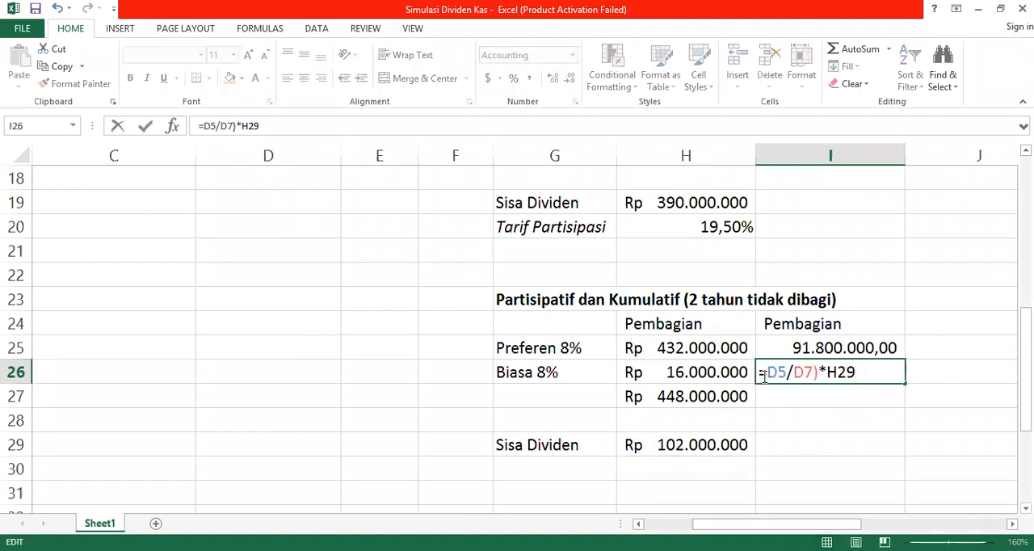
{"action": "key", "text": "Return"}
Step: Sum the second distribution column in I27 and add the grand total in J27 with =SUM(H27:I27)
{"action": "type", "text": "="}
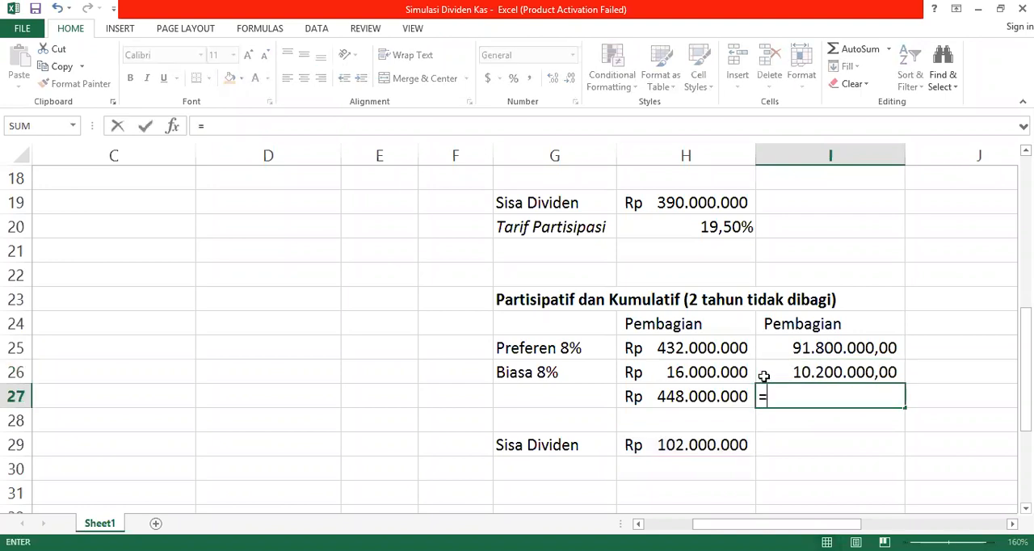
{"action": "key", "text": "alt+equal"}
{"action": "key", "text": "Return"}
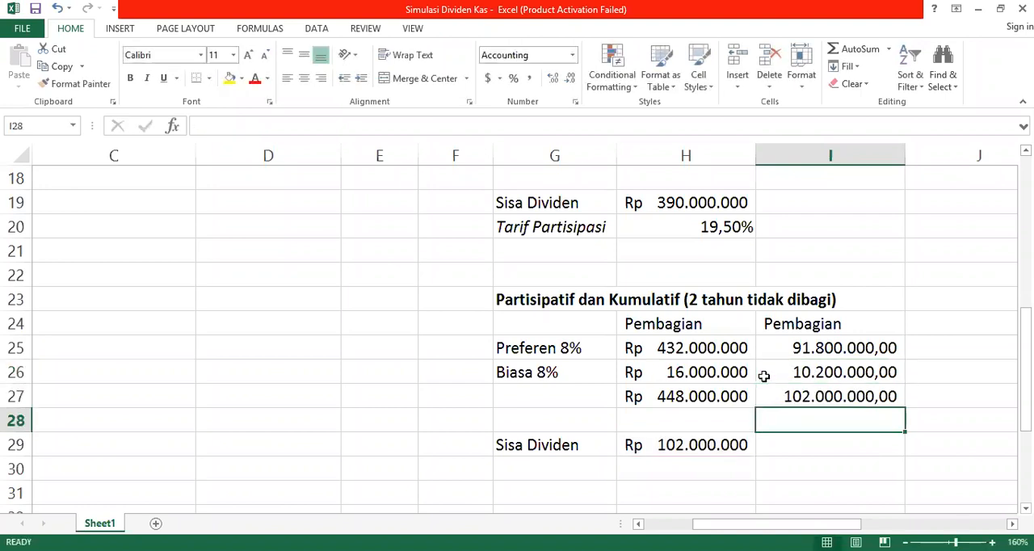
{"action": "left_click", "coordinate": [919, 398]}
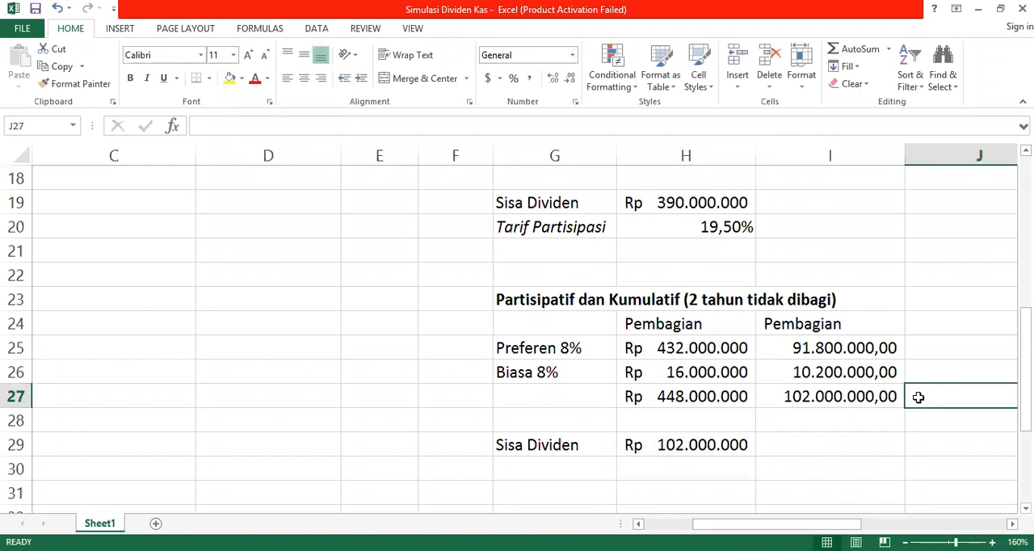
{"action": "type", "text": "="}
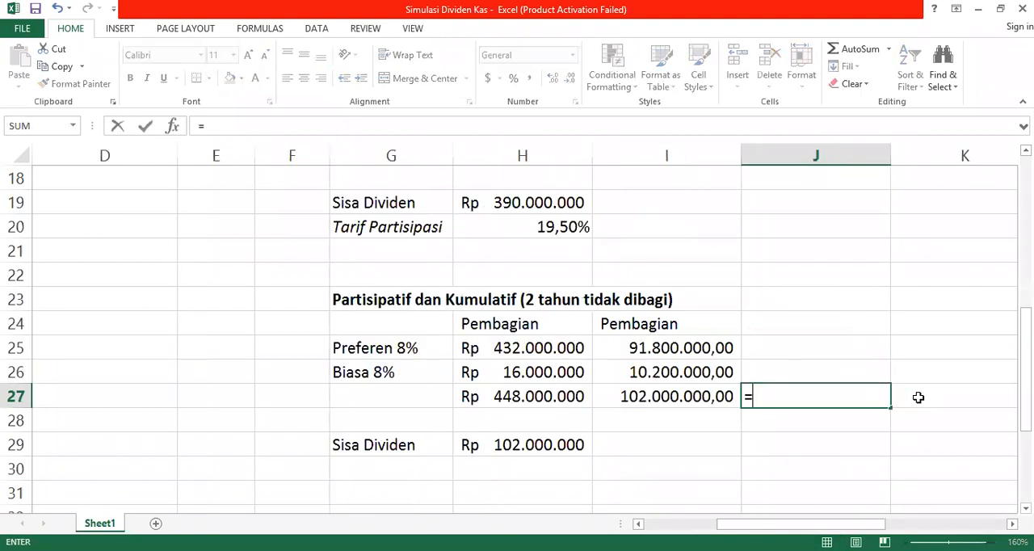
{"action": "key", "text": "alt+equal"}
{"action": "key", "text": "Return"}
Step: Enter the column header "Total" in J24
{"action": "key", "text": "Up"}
{"action": "key", "text": "Up"}
{"action": "key", "text": "Up"}
{"action": "key", "text": "Up"}
{"action": "type", "text": "Tota"}
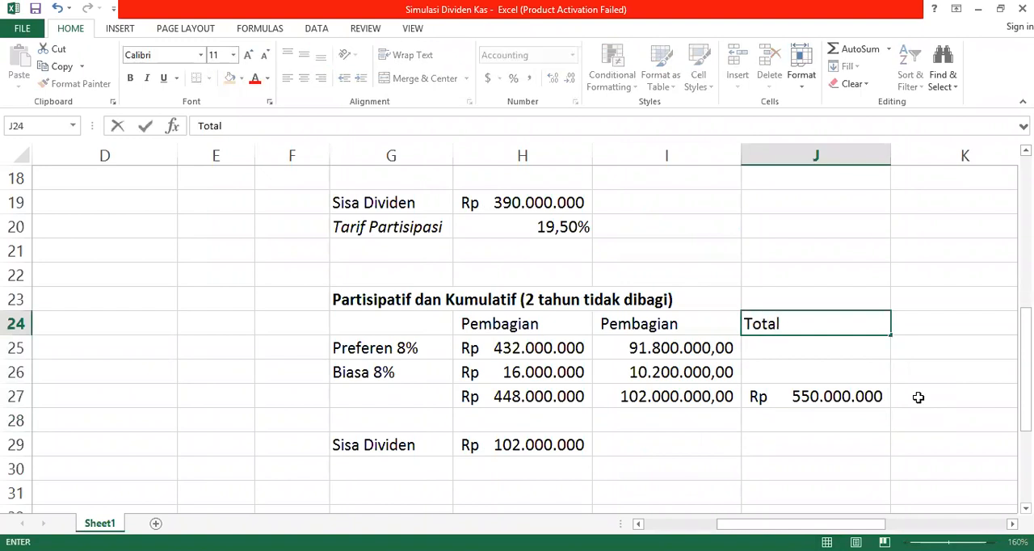
{"action": "type", "text": "l"}
{"action": "key", "text": "Return"}
Step: Calculate the preferred total in J25 with =I25+H25 and fill the formula down to J26
{"action": "type", "text": "="}
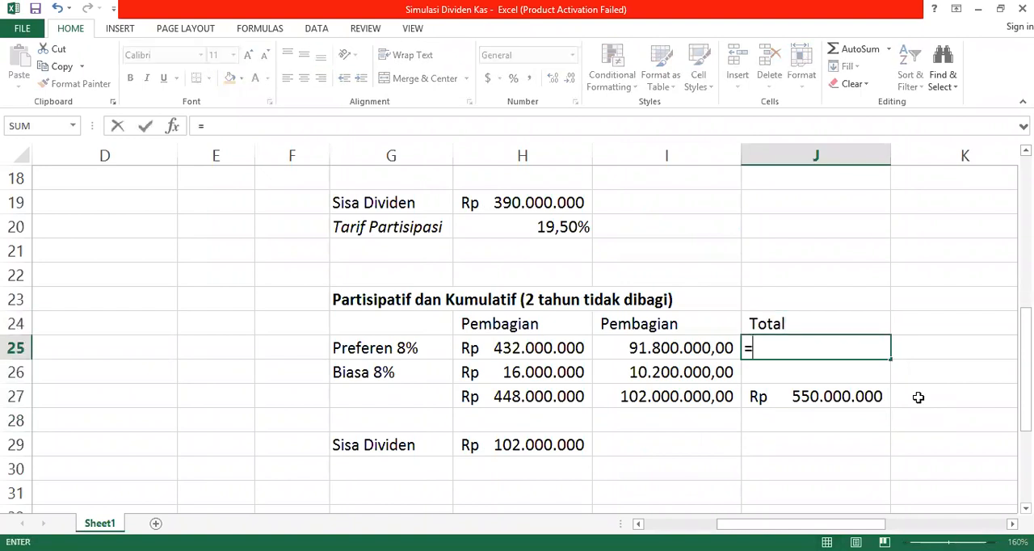
{"action": "key", "text": "Left"}
{"action": "type", "text": "+"}
{"action": "key", "text": "Left"}
{"action": "key", "text": "Left"}
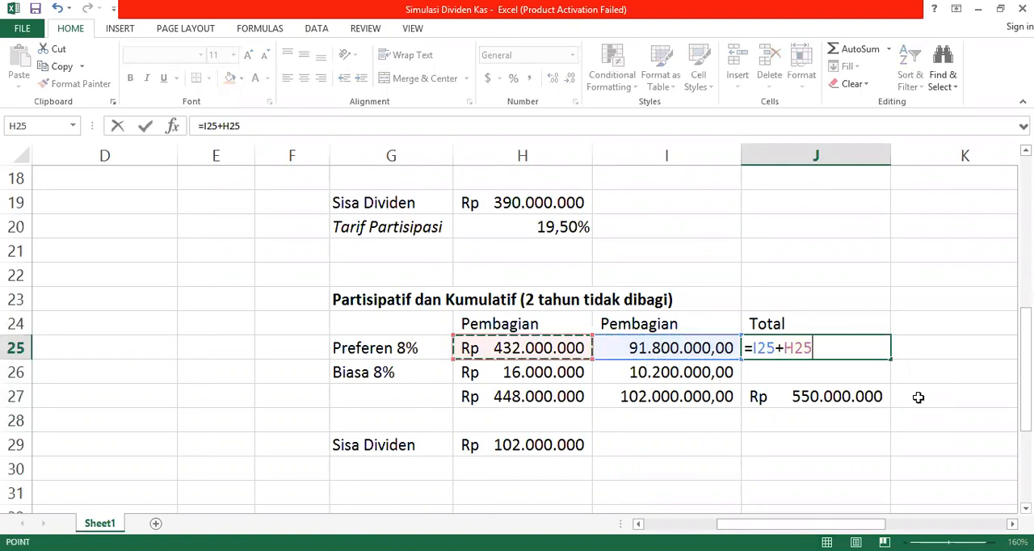
{"action": "key", "text": "Return"}
{"action": "key", "text": "ctrl+d"}
Step: Remove the decimal places from the totals in J25:J27
{"action": "key", "text": "Up"}
{"action": "key", "text": "Down"}
{"action": "key", "text": "shift+Down"}
{"action": "key", "text": "shift+Down"}
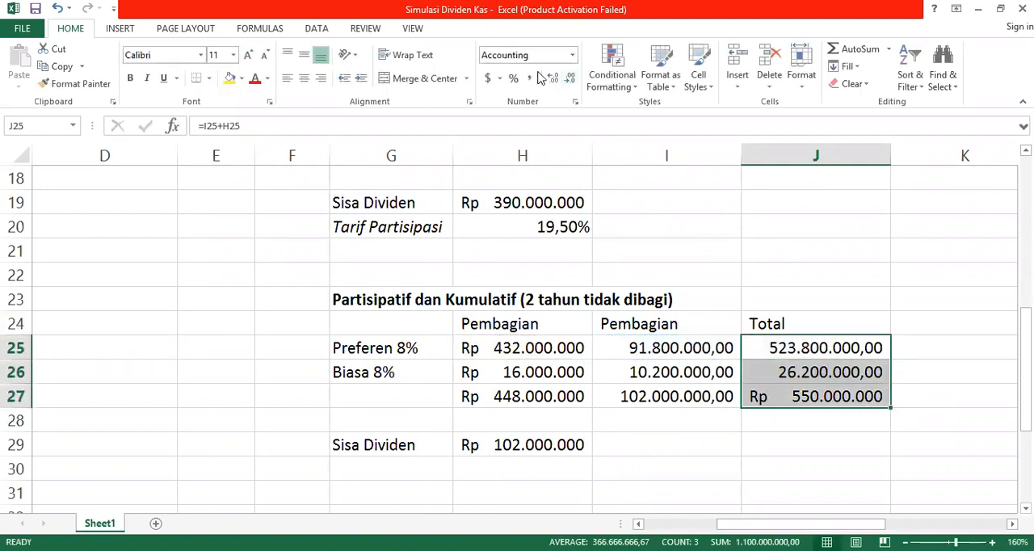
{"action": "left_click", "coordinate": [570, 79]}
{"action": "left_click", "coordinate": [570, 79]}
{"action": "left_click", "coordinate": [874, 394]}
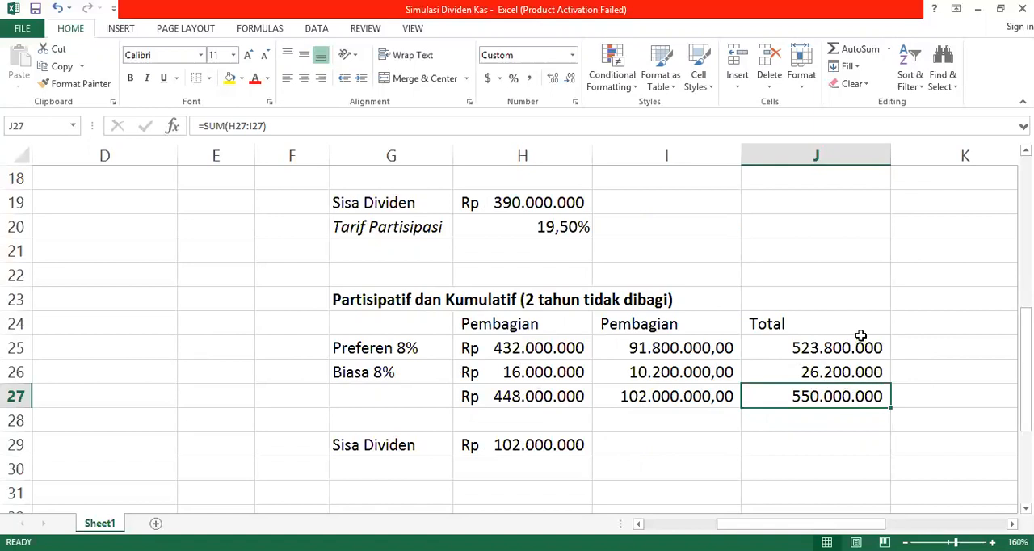
Step: Review the existing journal entries for the non-participating cumulative scenario, including the cash payments to CS and PS holders
{"action": "scroll", "coordinate": [856, 329], "scroll_direction": "up", "scroll_amount": 1}
{"action": "key", "text": "Right"}
{"action": "key", "text": "Right"}
{"action": "key", "text": "Up"}
{"action": "key", "text": "Up"}
{"action": "key", "text": "Up"}
{"action": "key", "text": "Up"}
{"action": "key", "text": "Up"}
{"action": "key", "text": "Up"}
{"action": "key", "text": "Up"}
{"action": "key", "text": "Up"}
{"action": "key", "text": "Up"}
{"action": "key", "text": "Up"}
{"action": "key", "text": "Up"}
{"action": "key", "text": "Up"}
{"action": "key", "text": "Up"}
{"action": "key", "text": "Up"}
{"action": "key", "text": "Up"}
{"action": "key", "text": "Up"}
{"action": "key", "text": "Up"}
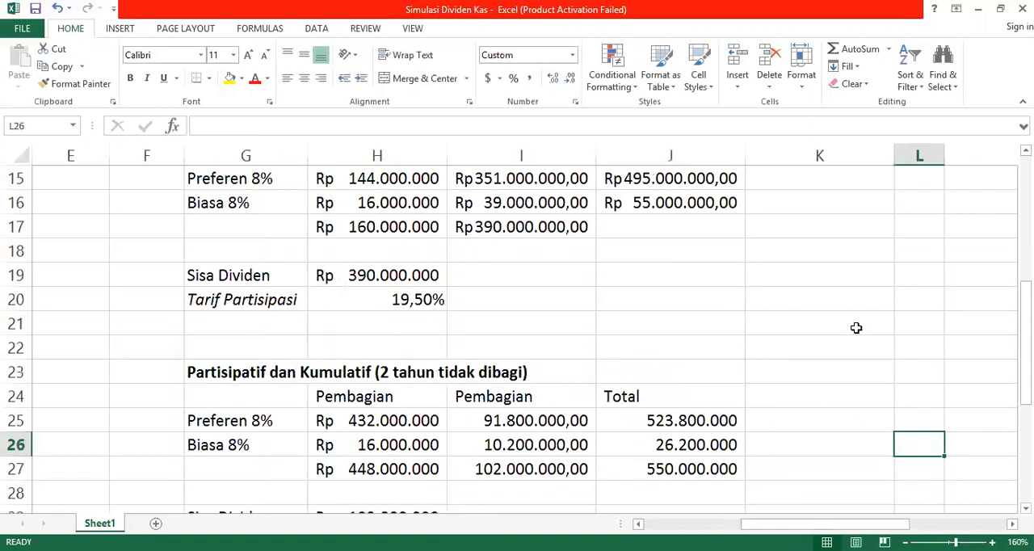
{"action": "key", "text": "Right"}
{"action": "key", "text": "Right"}
{"action": "key", "text": "Right"}
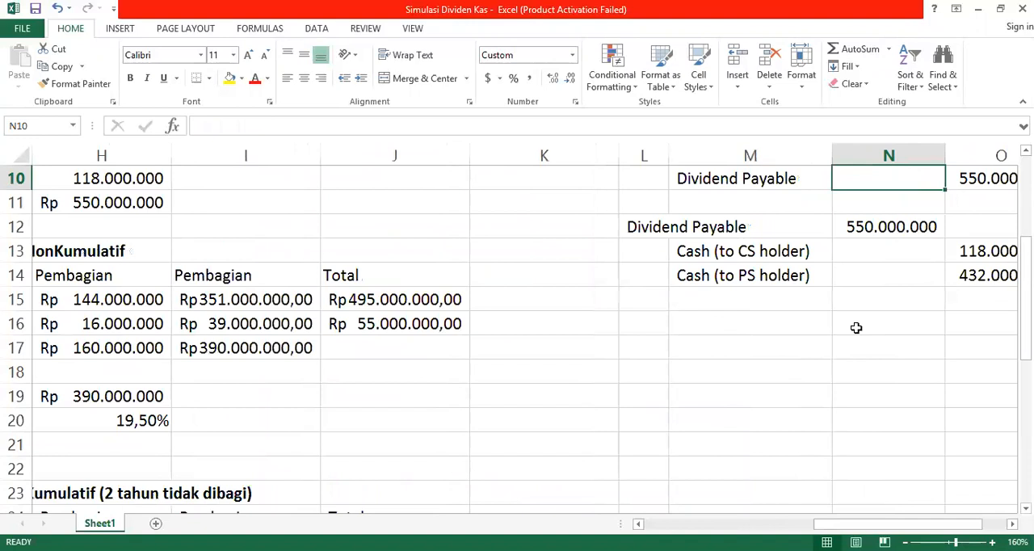
{"action": "key", "text": "Down"}
{"action": "key", "text": "Down"}
{"action": "key", "text": "Left"}
{"action": "key", "text": "Up"}
{"action": "key", "text": "Left"}
{"action": "key", "text": "Left"}
{"action": "key", "text": "Down"}
{"action": "key", "text": "Right"}
{"action": "key", "text": "Up"}
{"action": "key", "text": "Right"}
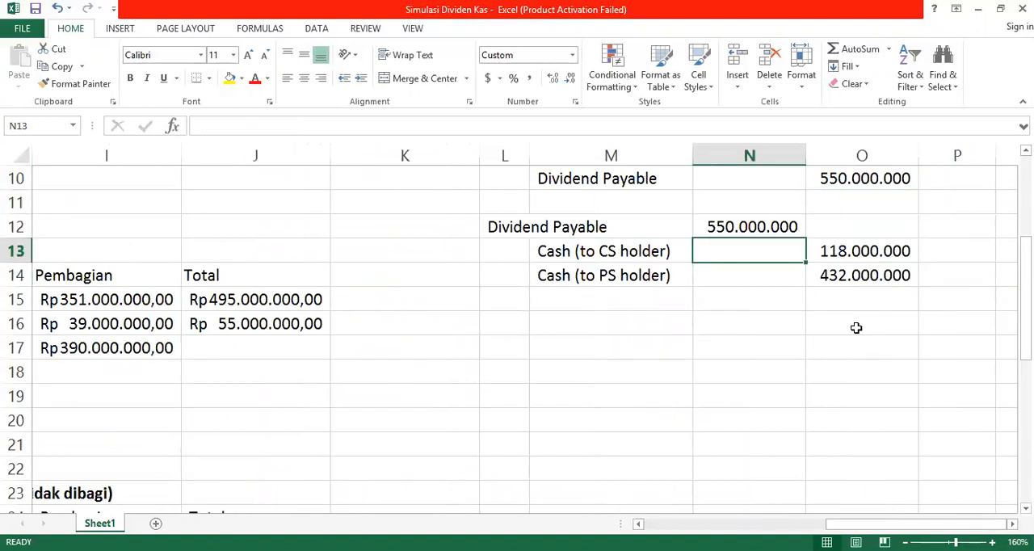
{"action": "key", "text": "Left"}
{"action": "key", "text": "Right"}
{"action": "key", "text": "Left"}
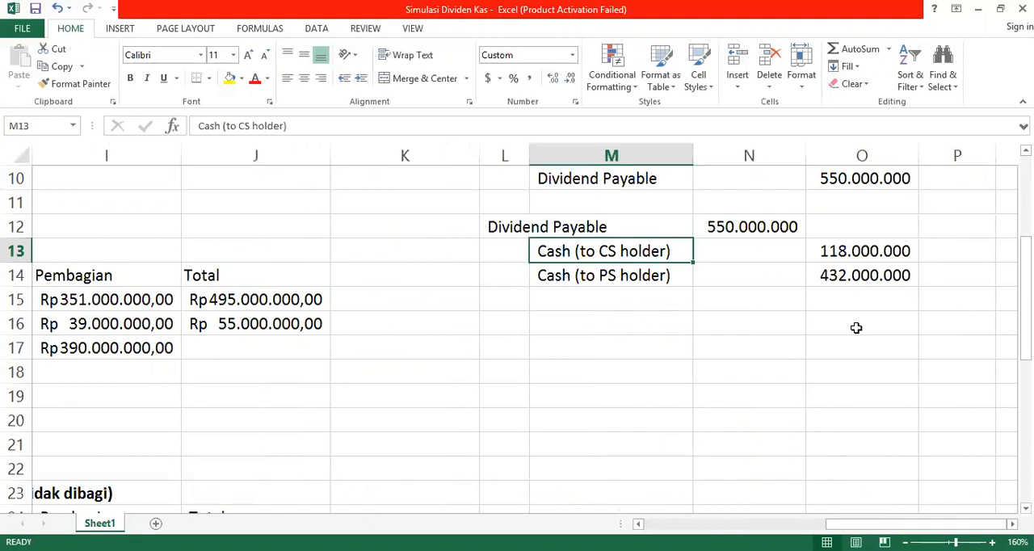
Step: Review the dividend scenario tables from the participating cumulative one up to the non-cumulative, non-participating heading in G1
{"action": "key", "text": "Left"}
{"action": "key", "text": "Left"}
{"action": "key", "text": "Left"}
{"action": "key", "text": "Left"}
{"action": "key", "text": "Left"}
{"action": "key", "text": "Left"}
{"action": "key", "text": "Left"}
{"action": "key", "text": "Down"}
{"action": "key", "text": "Down"}
{"action": "key", "text": "Down"}
{"action": "key", "text": "Down"}
{"action": "key", "text": "Down"}
{"action": "key", "text": "Down"}
{"action": "key", "text": "Down"}
{"action": "key", "text": "Down"}
{"action": "key", "text": "Down"}
{"action": "key", "text": "Down"}
{"action": "key", "text": "Down"}
{"action": "key", "text": "Down"}
{"action": "key", "text": "Down"}
{"action": "key", "text": "Down"}
{"action": "key", "text": "Down"}
{"action": "key", "text": "Down"}
{"action": "key", "text": "Down"}
{"action": "key", "text": "Down"}
{"action": "key", "text": "Down"}
{"action": "key", "text": "Down"}
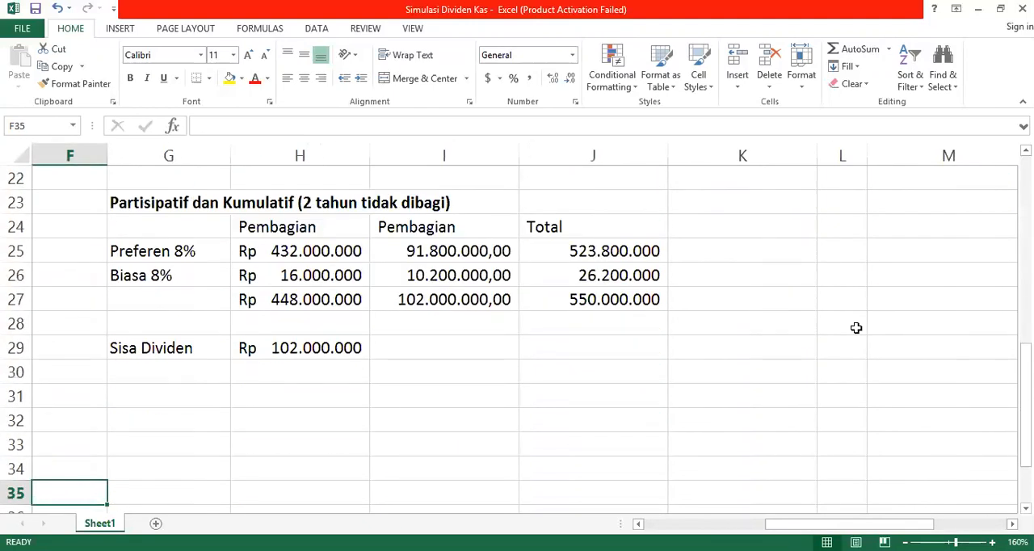
{"action": "key", "text": "Up"}
{"action": "key", "text": "Up"}
{"action": "key", "text": "Up"}
{"action": "key", "text": "Up"}
{"action": "key", "text": "Up"}
{"action": "key", "text": "Up"}
{"action": "key", "text": "Up"}
{"action": "key", "text": "Up"}
{"action": "key", "text": "Up"}
{"action": "key", "text": "Up"}
{"action": "key", "text": "Up"}
{"action": "key", "text": "Up"}
{"action": "key", "text": "Up"}
{"action": "key", "text": "Up"}
{"action": "key", "text": "Up"}
{"action": "key", "text": "Up"}
{"action": "key", "text": "Up"}
{"action": "key", "text": "Up"}
{"action": "key", "text": "Right"}
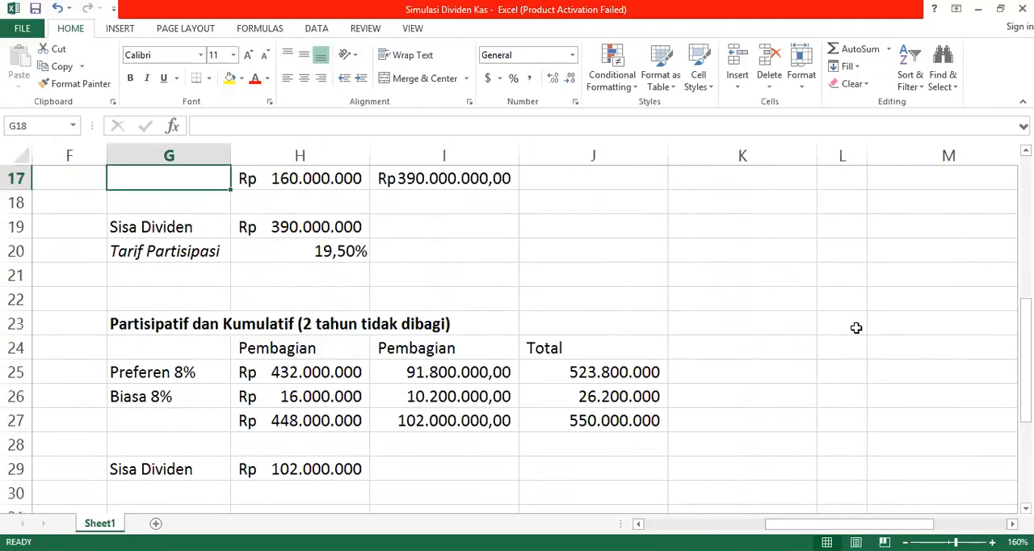
{"action": "key", "text": "Up"}
{"action": "key", "text": "Up"}
{"action": "key", "text": "Up"}
{"action": "key", "text": "Up"}
{"action": "key", "text": "Up"}
{"action": "key", "text": "Up"}
{"action": "key", "text": "Up"}
{"action": "key", "text": "Up"}
{"action": "key", "text": "Up"}
{"action": "key", "text": "Up"}
{"action": "key", "text": "Up"}
{"action": "key", "text": "Up"}
{"action": "key", "text": "Up"}
{"action": "key", "text": "Up"}
{"action": "key", "text": "Up"}
{"action": "key", "text": "Up"}
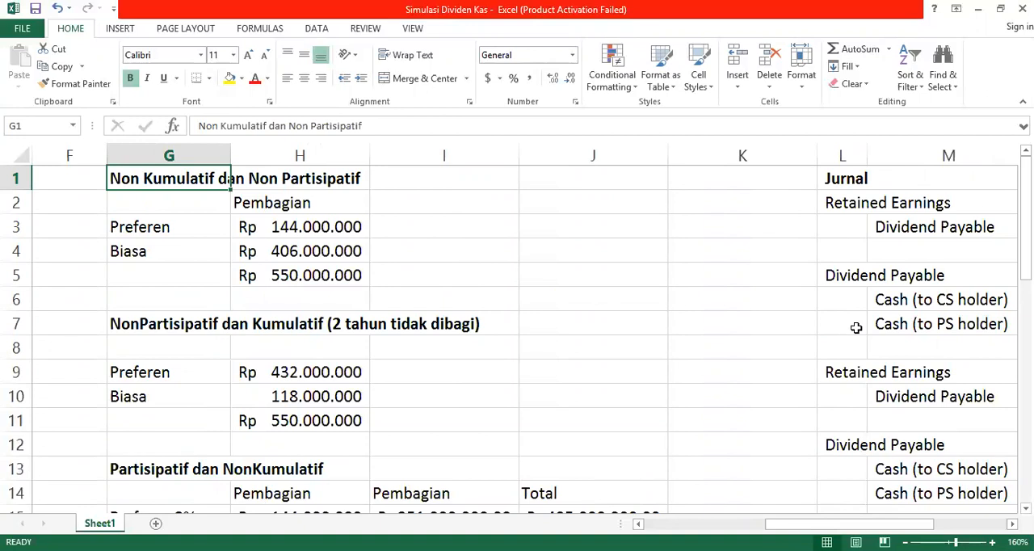
Step: Return to A1 to review the case description and the equity data for common and preferred shares
{"action": "key", "text": "Down"}
{"action": "key", "text": "Down"}
{"action": "key", "text": "Down"}
{"action": "key", "text": "Down"}
{"action": "key", "text": "Down"}
{"action": "key", "text": "Down"}
{"action": "key", "text": "Down"}
{"action": "key", "text": "Down"}
{"action": "key", "text": "Down"}
{"action": "key", "text": "Down"}
{"action": "key", "text": "Down"}
{"action": "key", "text": "Down"}
{"action": "key", "text": "Down"}
{"action": "key", "text": "Down"}
{"action": "key", "text": "Down"}
{"action": "key", "text": "Down"}
{"action": "key", "text": "Down"}
{"action": "key", "text": "Down"}
{"action": "key", "text": "Down"}
{"action": "key", "text": "Down"}
{"action": "key", "text": "Up"}
{"action": "key", "text": "Up"}
{"action": "key", "text": "Up"}
{"action": "key", "text": "Up"}
{"action": "key", "text": "Up"}
{"action": "key", "text": "Up"}
{"action": "key", "text": "Up"}
{"action": "key", "text": "Up"}
{"action": "key", "text": "Up"}
{"action": "key", "text": "Up"}
{"action": "key", "text": "Up"}
{"action": "key", "text": "Up"}
{"action": "key", "text": "Up"}
{"action": "key", "text": "Up"}
{"action": "key", "text": "Up"}
{"action": "key", "text": "Up"}
{"action": "key", "text": "Up"}
{"action": "key", "text": "Up"}
{"action": "key", "text": "Up"}
{"action": "key", "text": "Up"}
{"action": "key", "text": "Up"}
{"action": "key", "text": "Left"}
Step: Move across row 1 from the case data to K1 to review the dividend distribution tables beside the journal entries
{"action": "key", "text": "Left"}
{"action": "key", "text": "Left"}
{"action": "key", "text": "Left"}
{"action": "key", "text": "Left"}
{"action": "key", "text": "Left"}
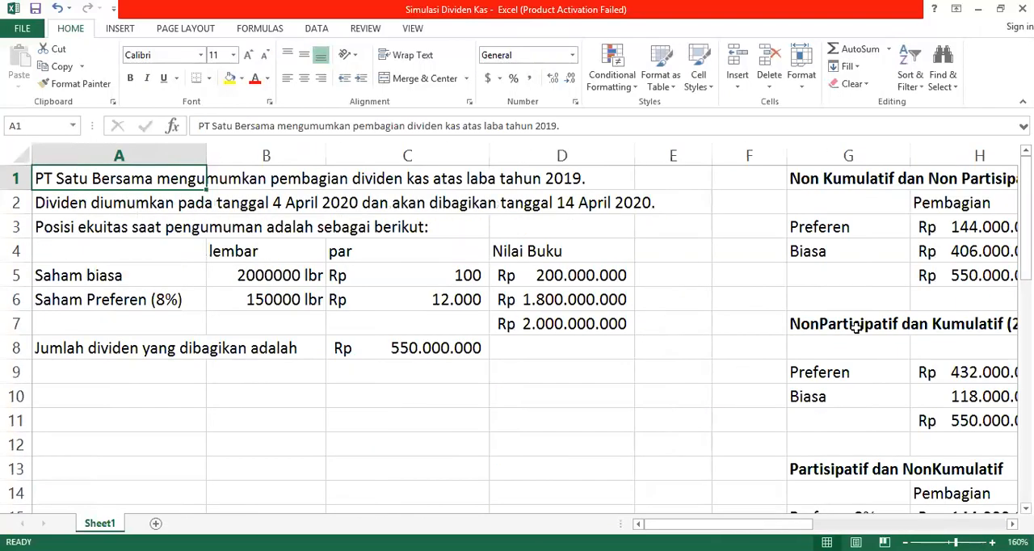
{"action": "key", "text": "Right"}
{"action": "key", "text": "Right"}
{"action": "key", "text": "Right"}
{"action": "key", "text": "Right"}
{"action": "key", "text": "Right"}
{"action": "key", "text": "Right"}
{"action": "key", "text": "Right"}
{"action": "key", "text": "Right"}
{"action": "key", "text": "Right"}
{"action": "key", "text": "Right"}
{"action": "key", "text": "Right"}
{"action": "key", "text": "Left"}
{"action": "key", "text": "Left"}
{"action": "key", "text": "Left"}
{"action": "key", "text": "Left"}
{"action": "key", "text": "Left"}
{"action": "key", "text": "Left"}
{"action": "key", "text": "Left"}
{"action": "key", "text": "Left"}
{"action": "key", "text": "Left"}
{"action": "key", "text": "Left"}
{"action": "key", "text": "Left"}
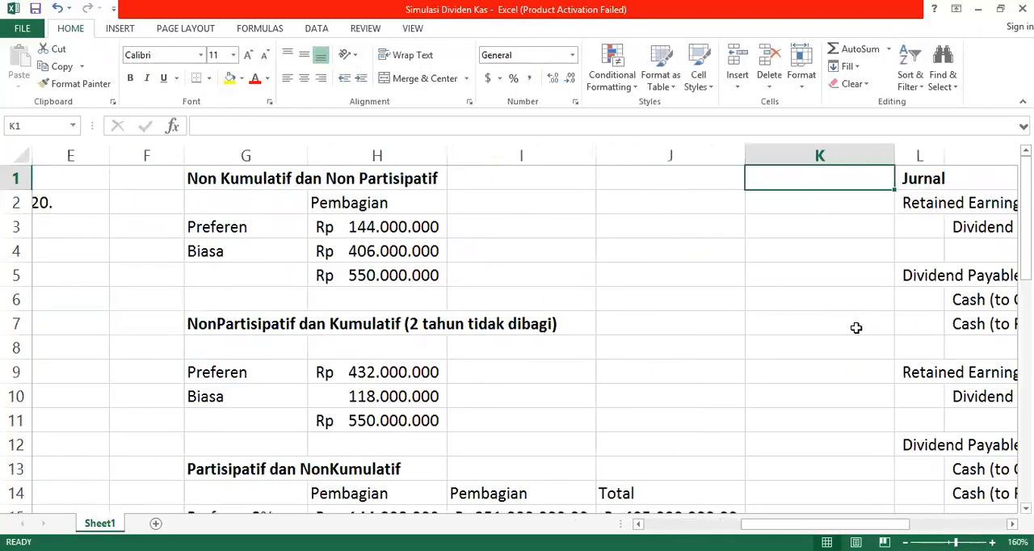